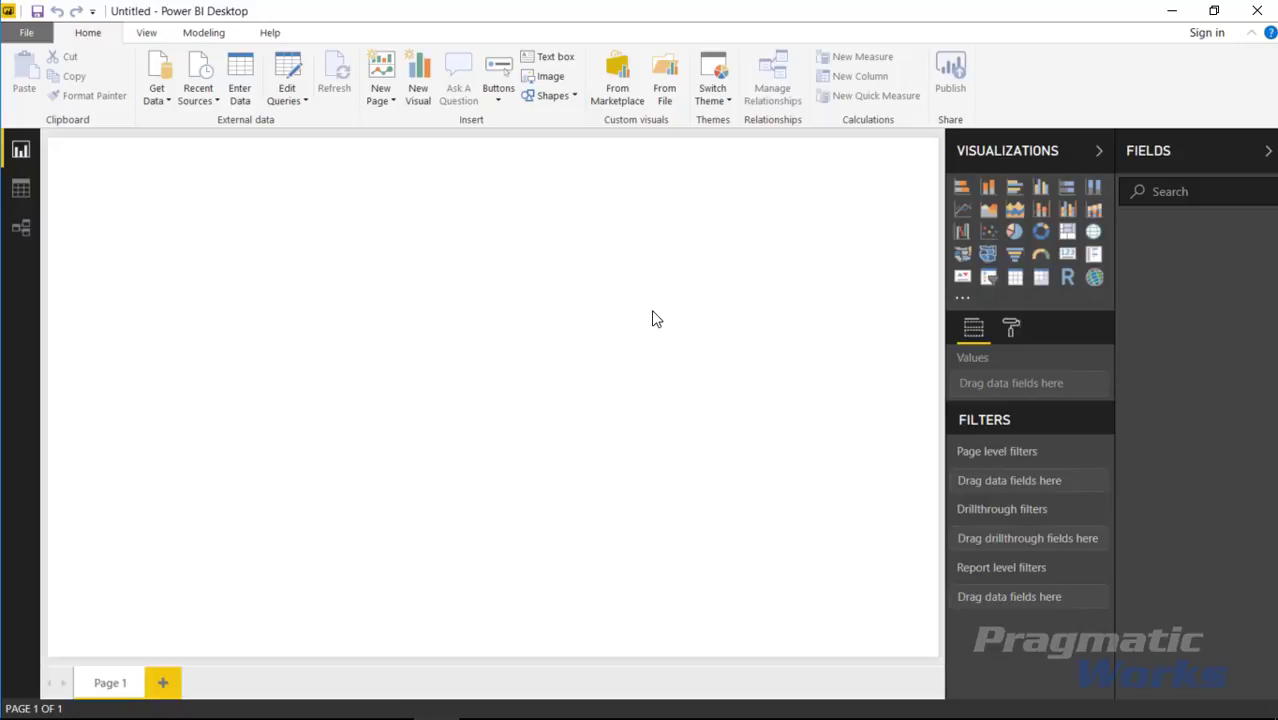
- Import the Knight Family table from Data\Family Tree.xlsx through the Excel connector and Navigator
click(165, 104)
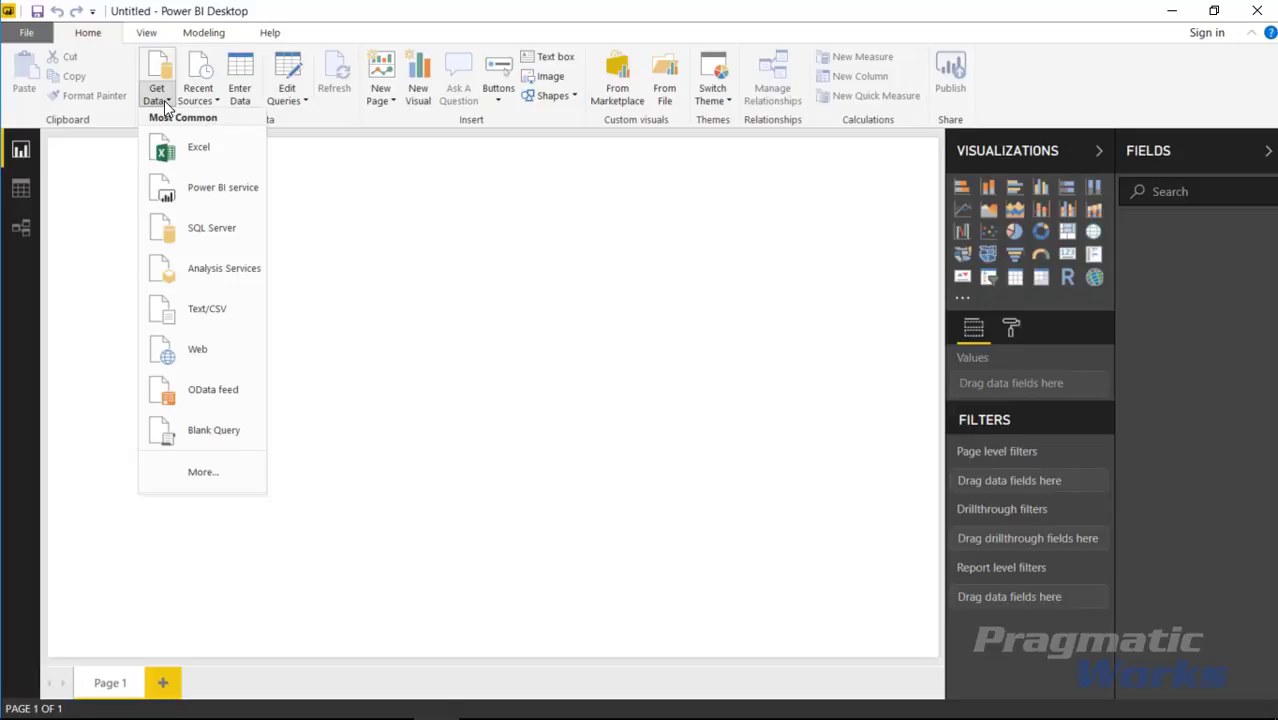
click(215, 148)
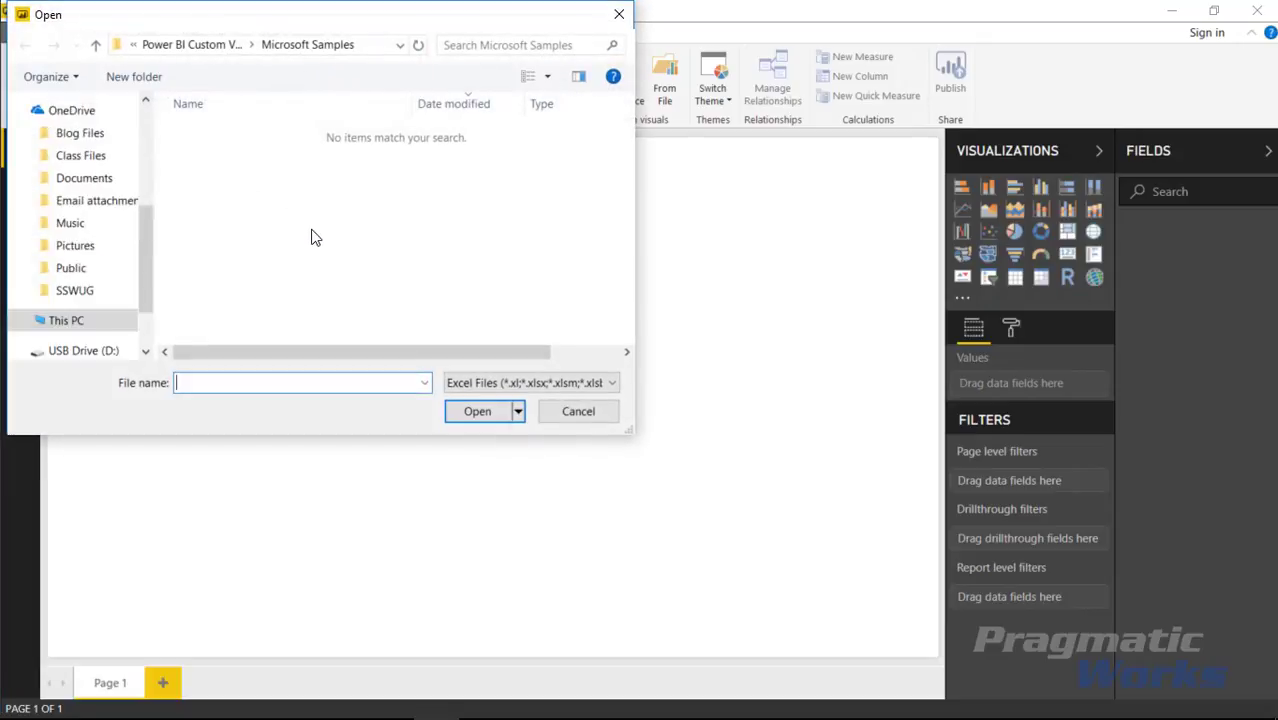
click(220, 45)
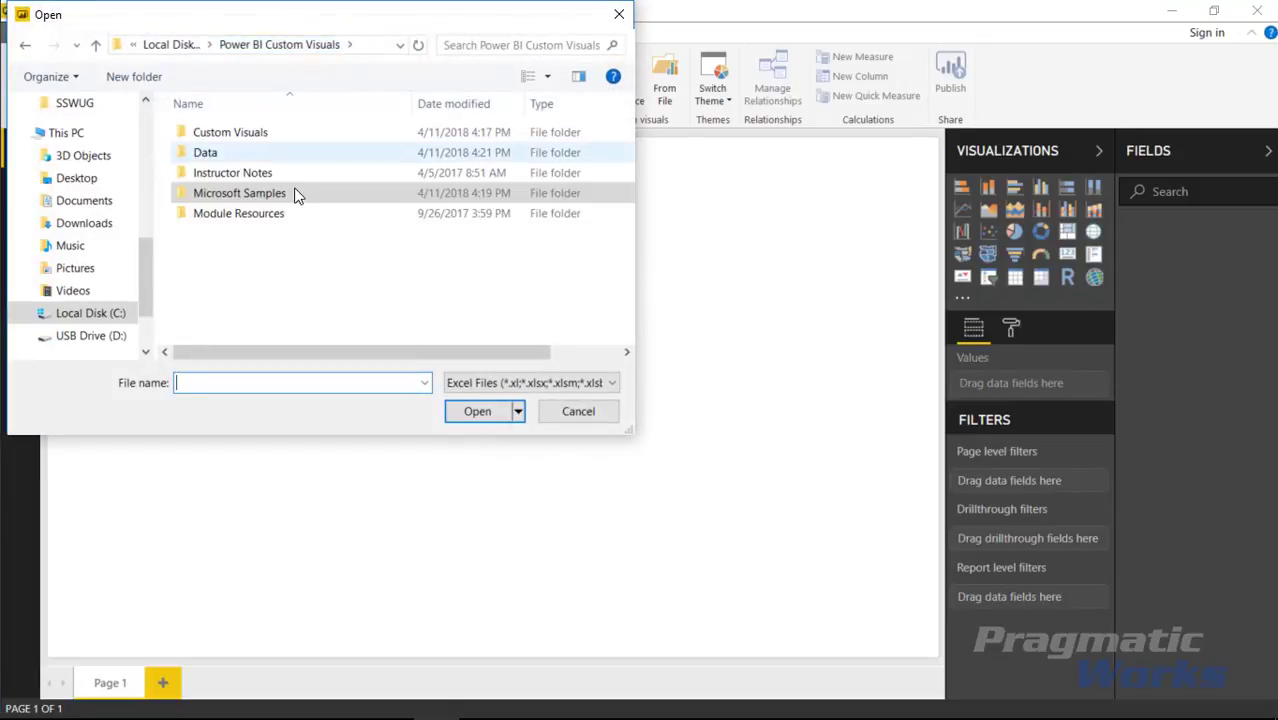
double_click(272, 152)
click(277, 135)
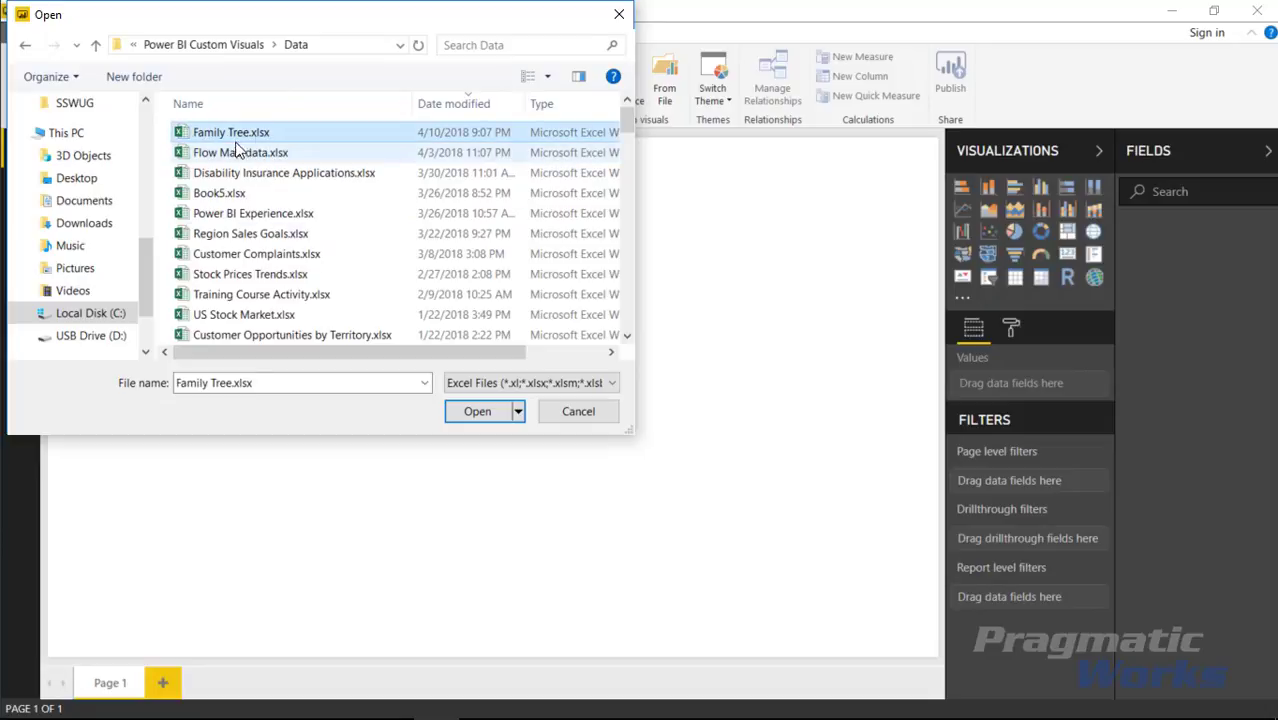
click(475, 410)
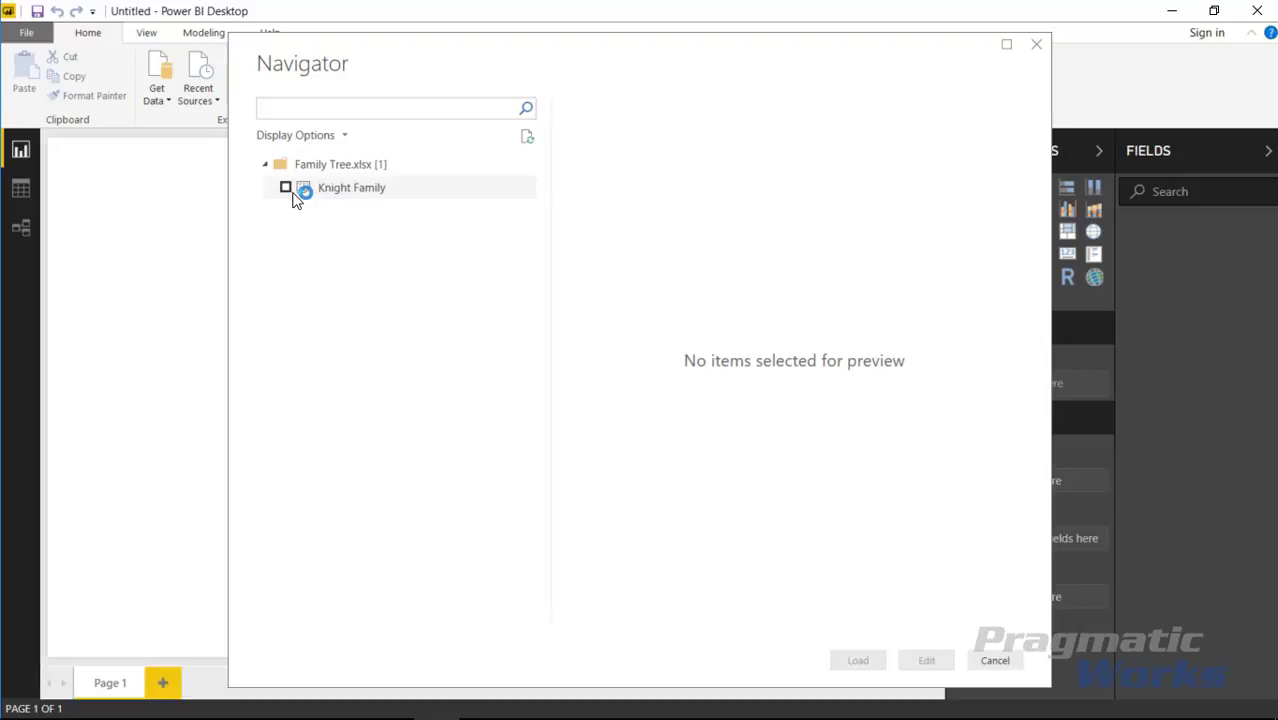
click(287, 189)
click(857, 660)
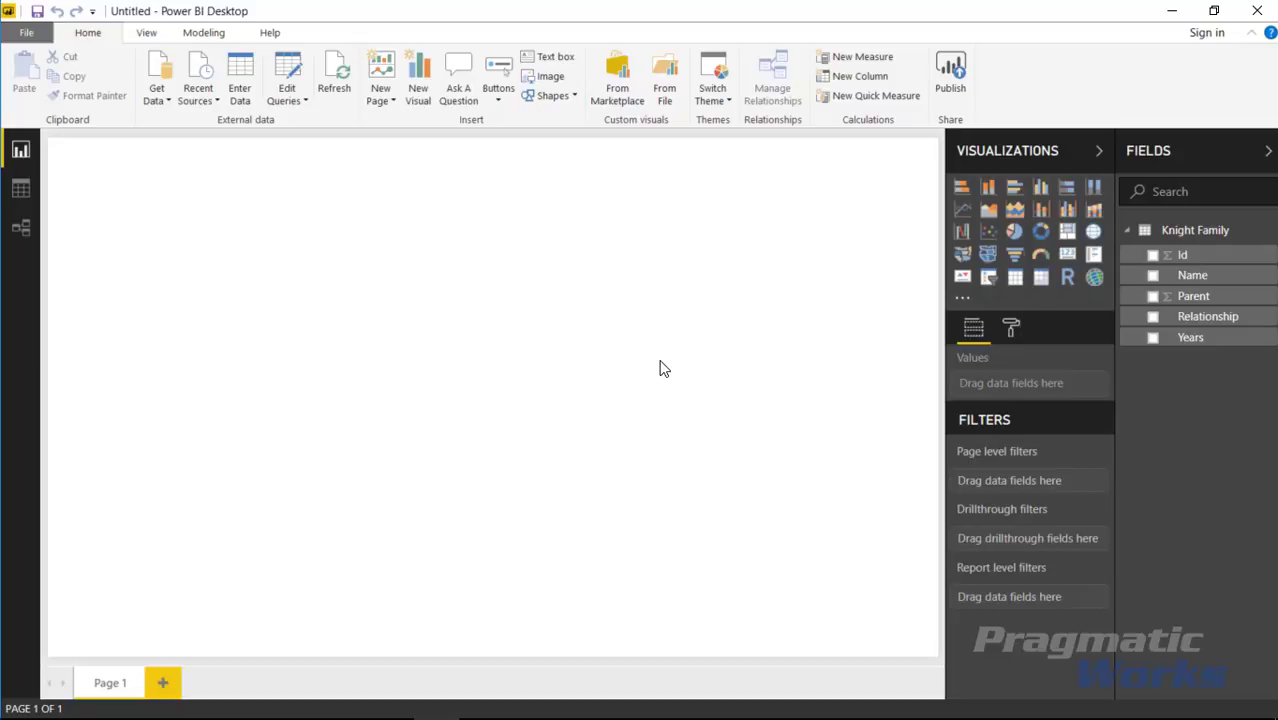
- Search the visuals marketplace for 'hierarchy' and add Hierarchy Chart by Akvelon
click(617, 97)
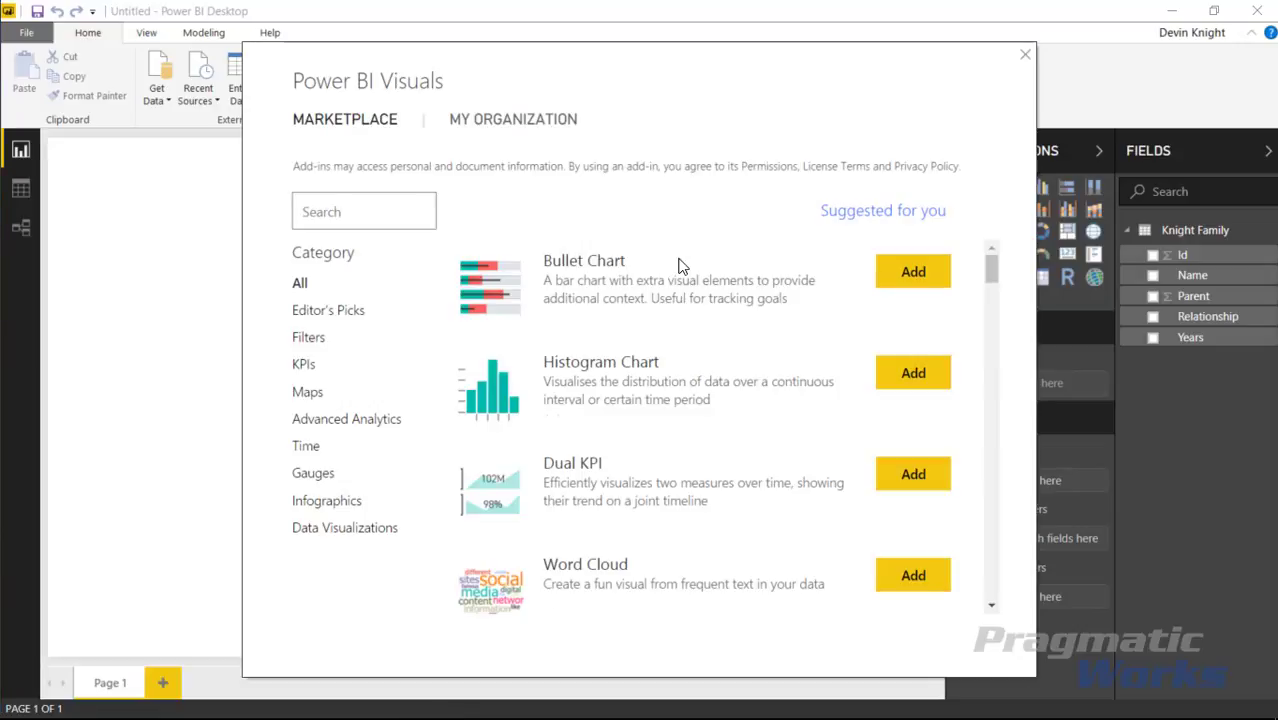
click(361, 214)
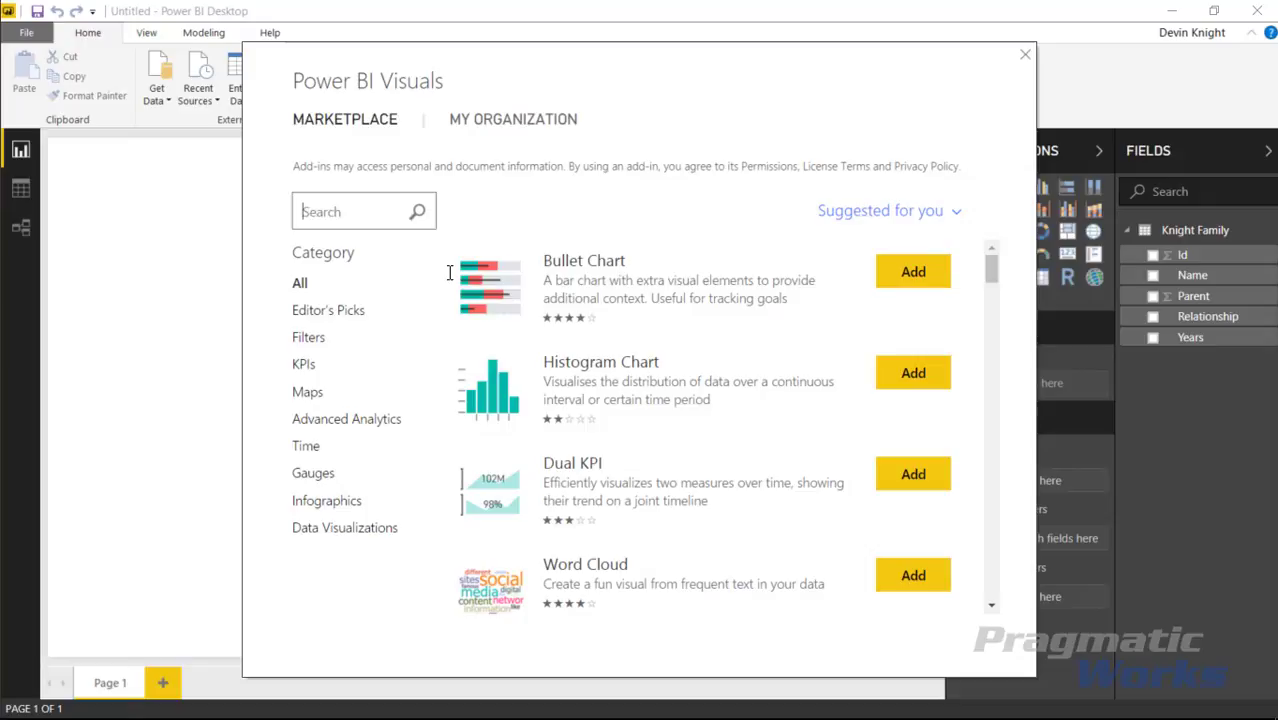
text(hierarchy)
key(Return)
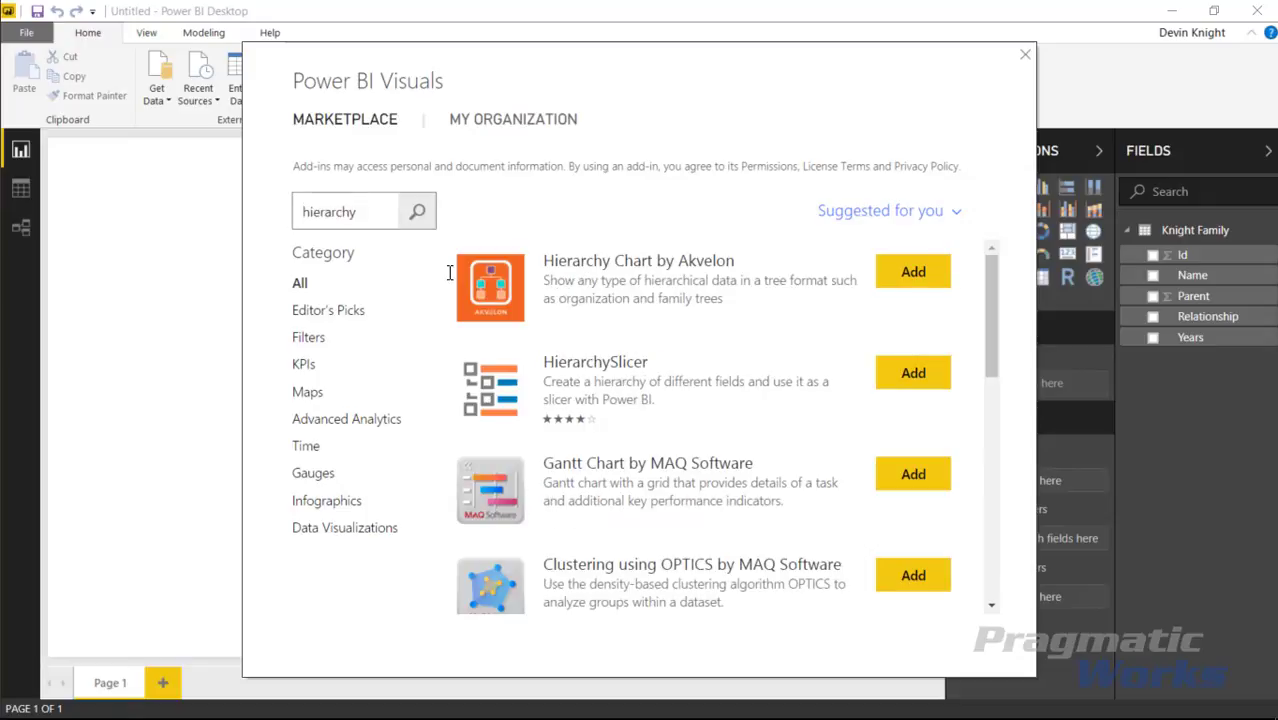
scroll(700, 515, down, 2)
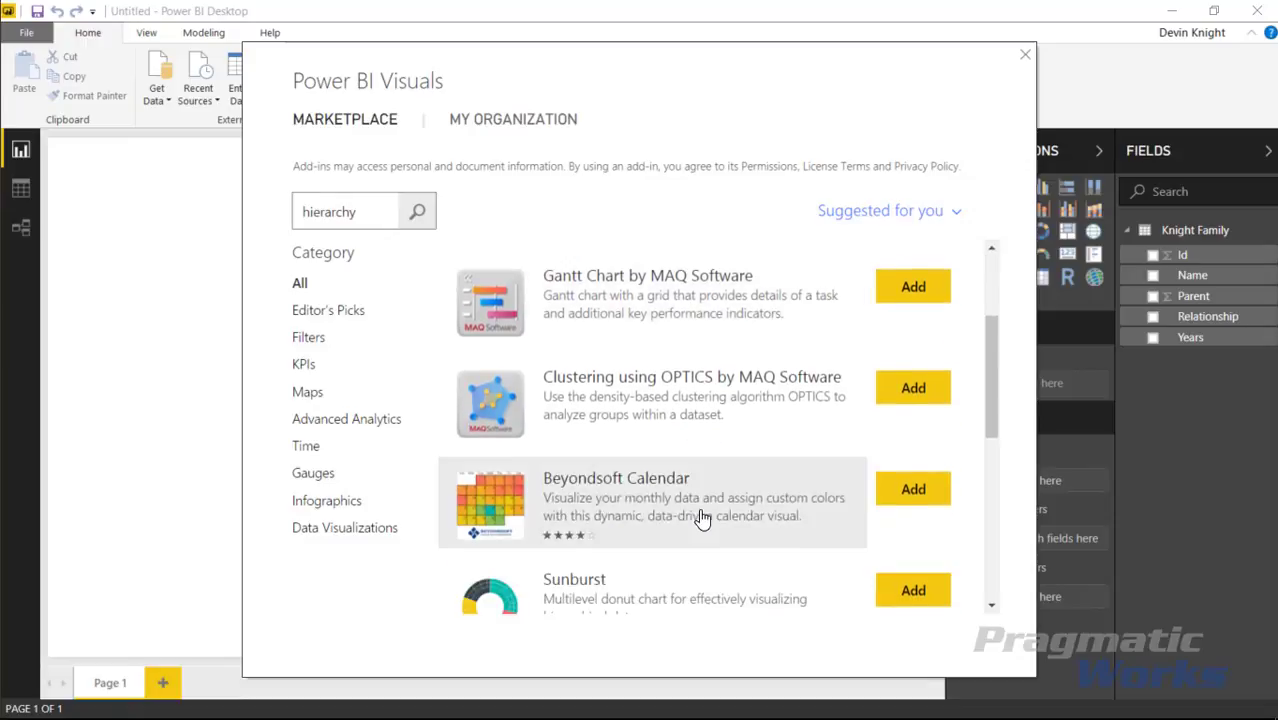
scroll(705, 516, down, 2)
scroll(705, 516, up, 4)
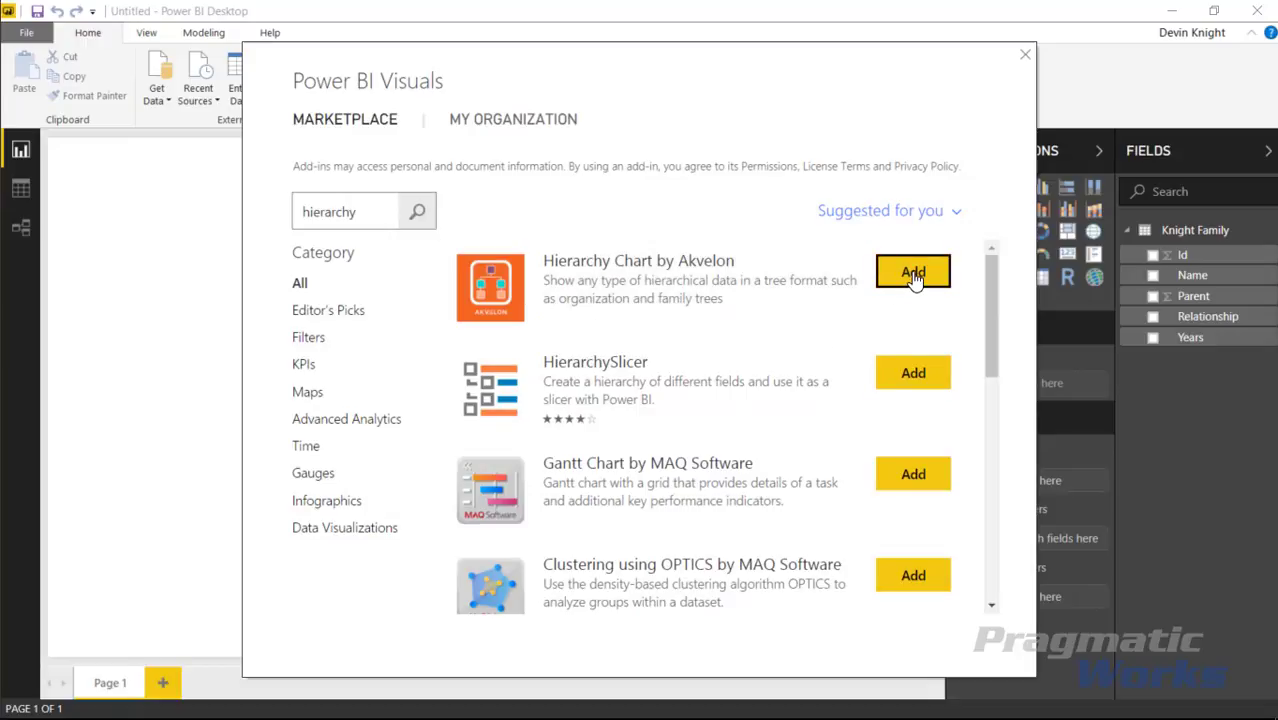
click(913, 275)
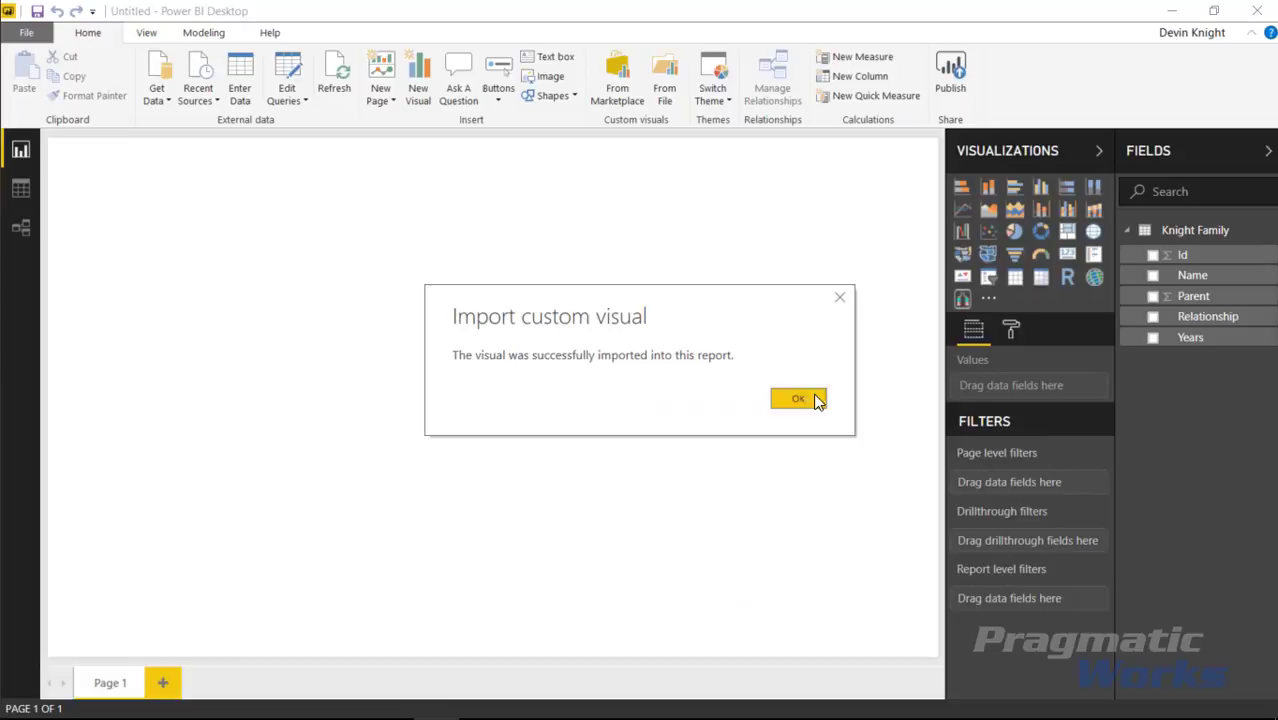
click(798, 399)
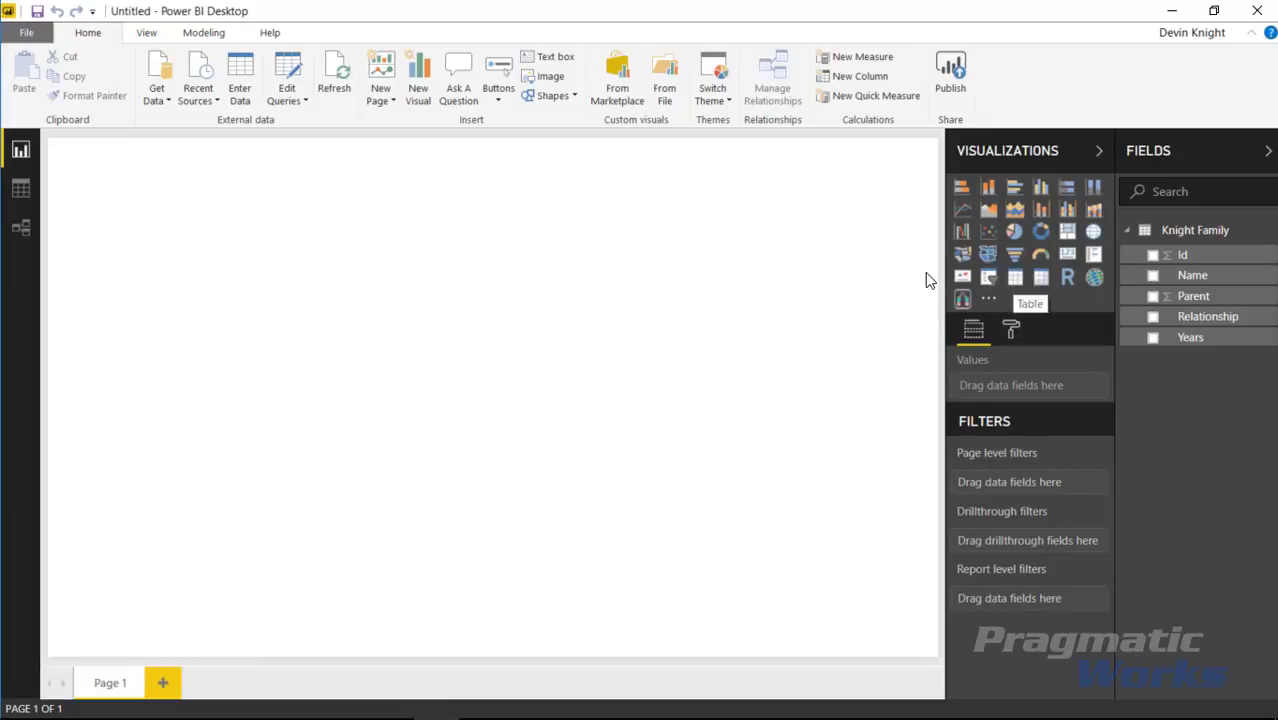
- Add a table with Id, Name, Parent, Relationship and Years, with Id and Parent unsummarized
click(1015, 278)
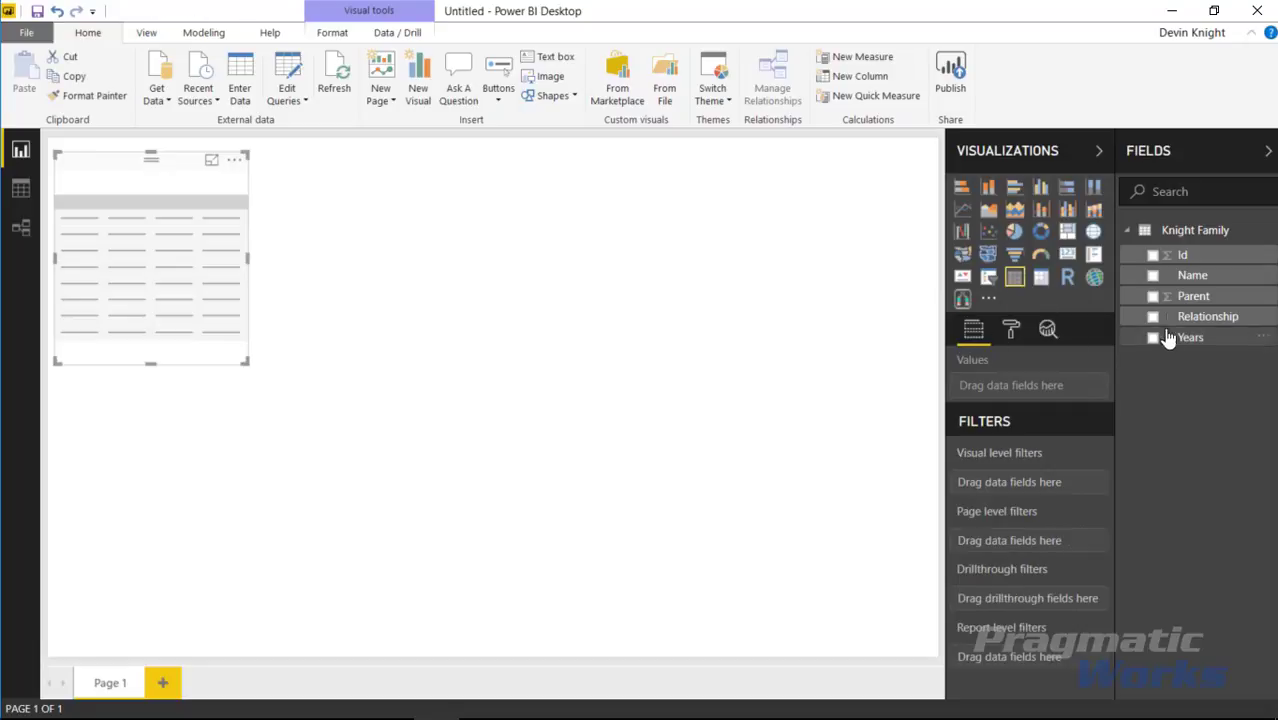
click(1153, 255)
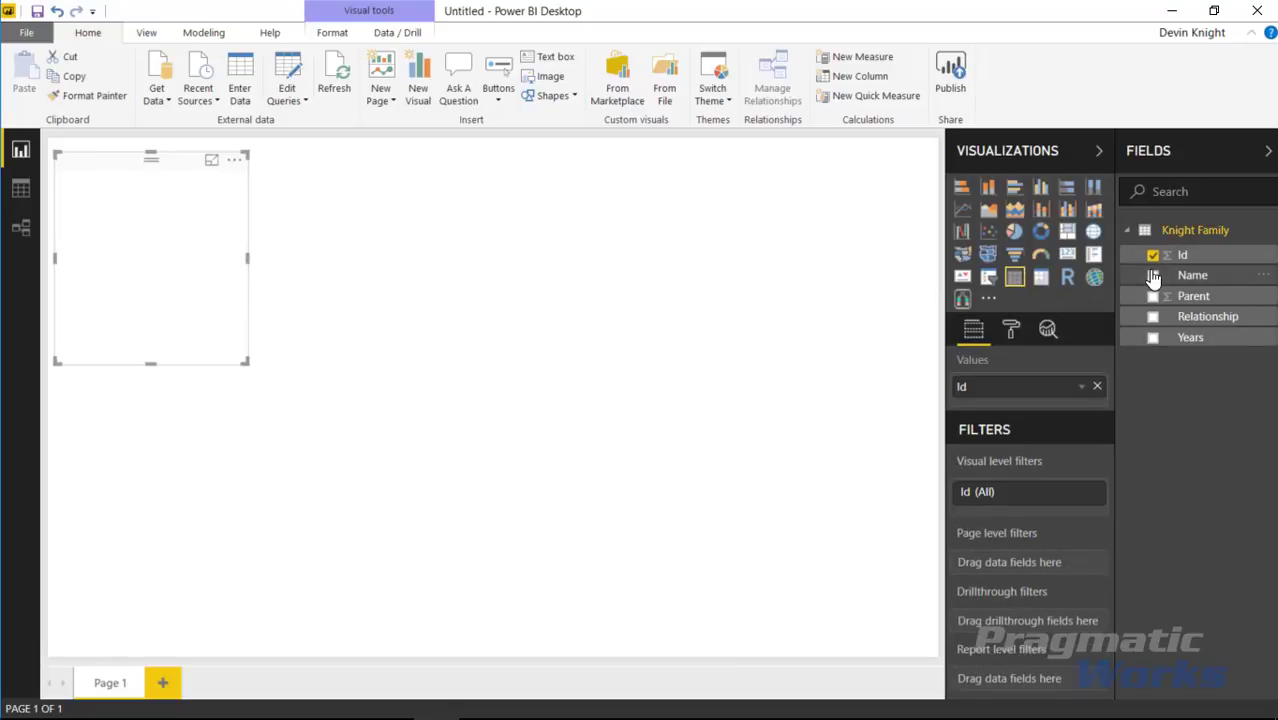
click(1081, 387)
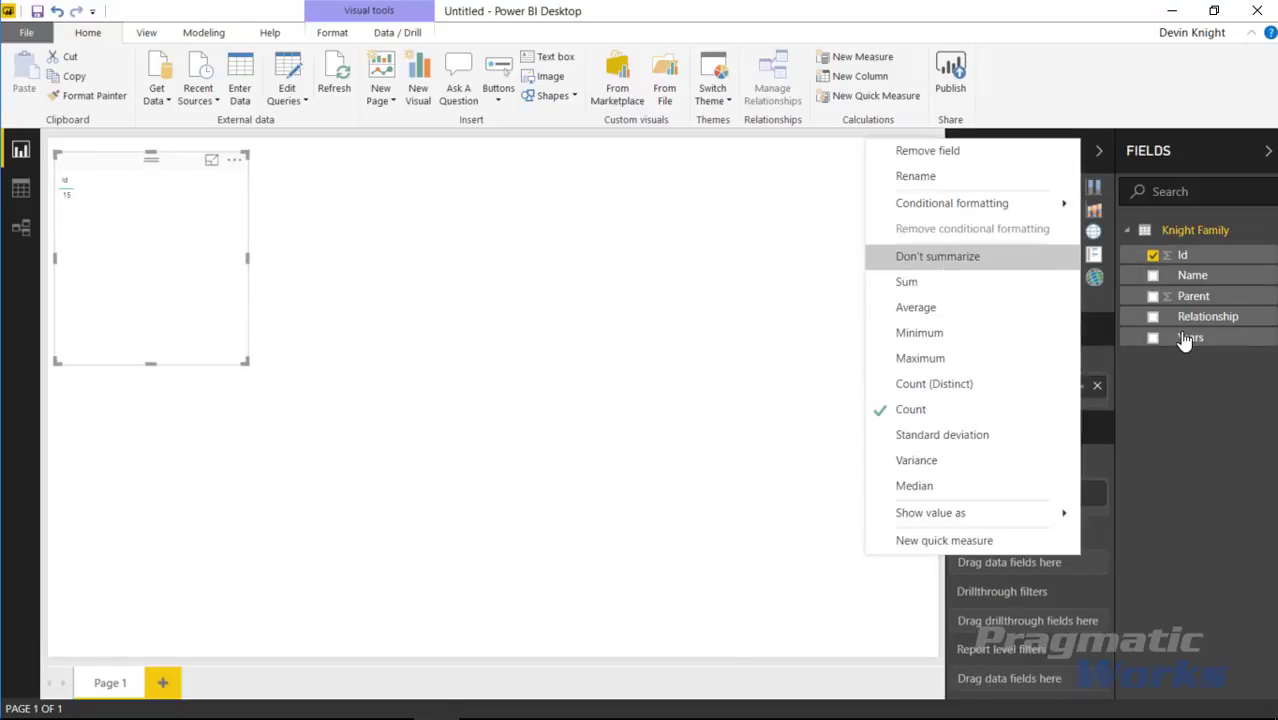
key(Return)
click(1153, 275)
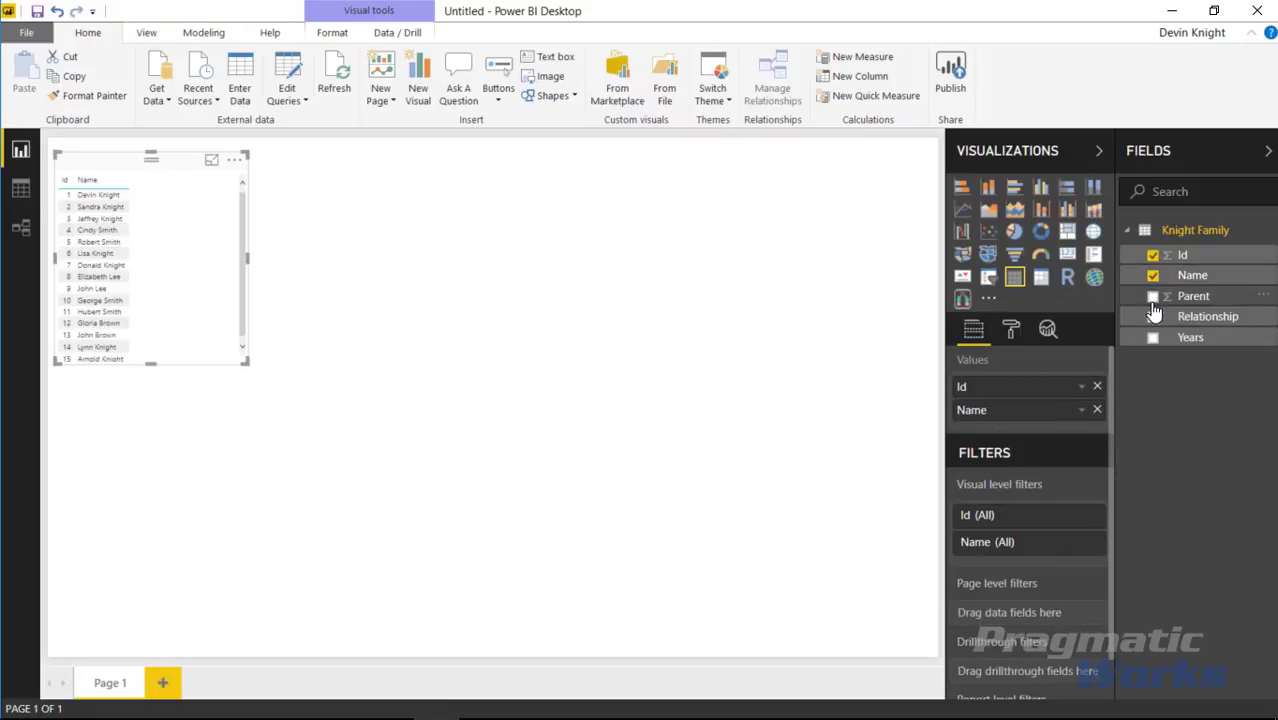
click(1153, 296)
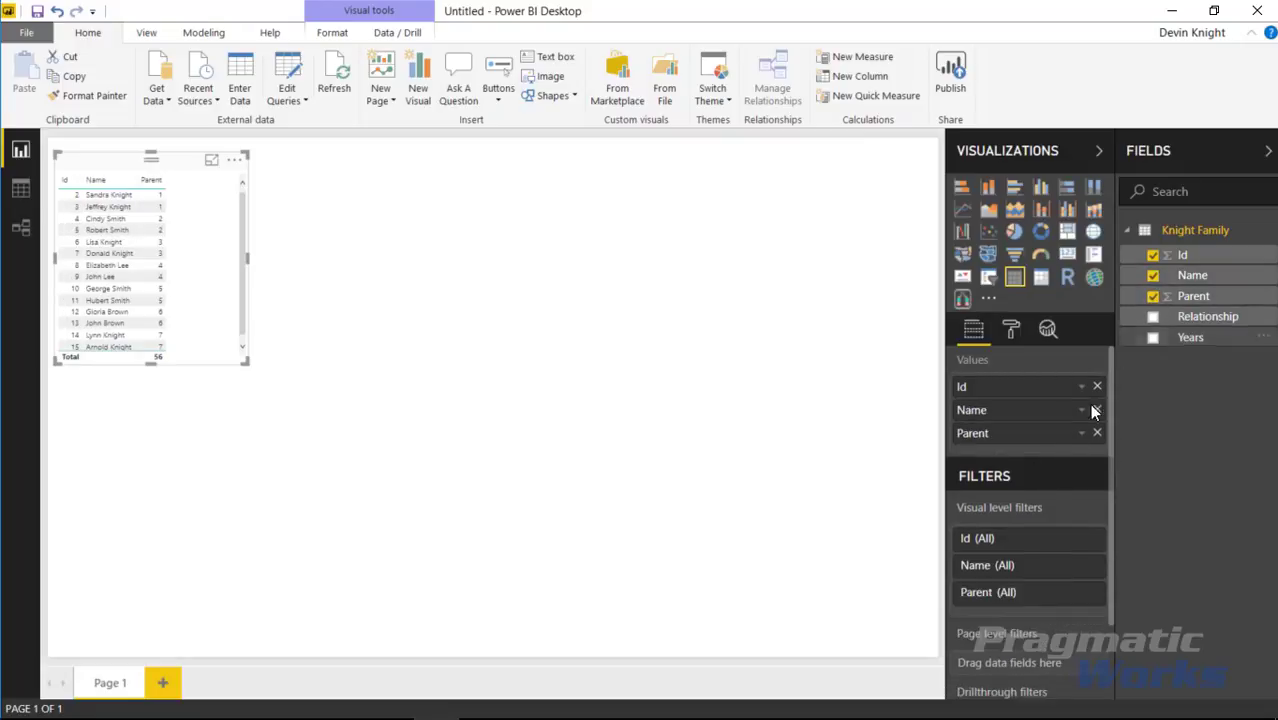
click(1081, 433)
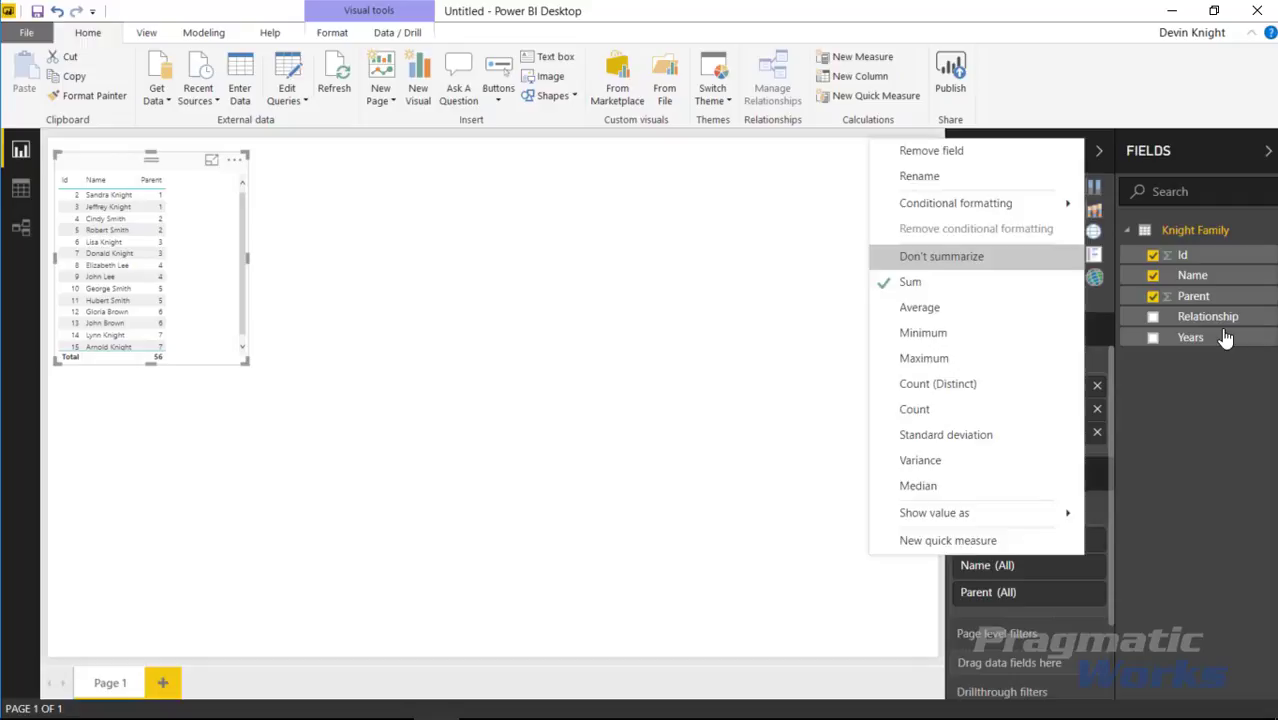
key(Return)
click(1153, 316)
click(1153, 337)
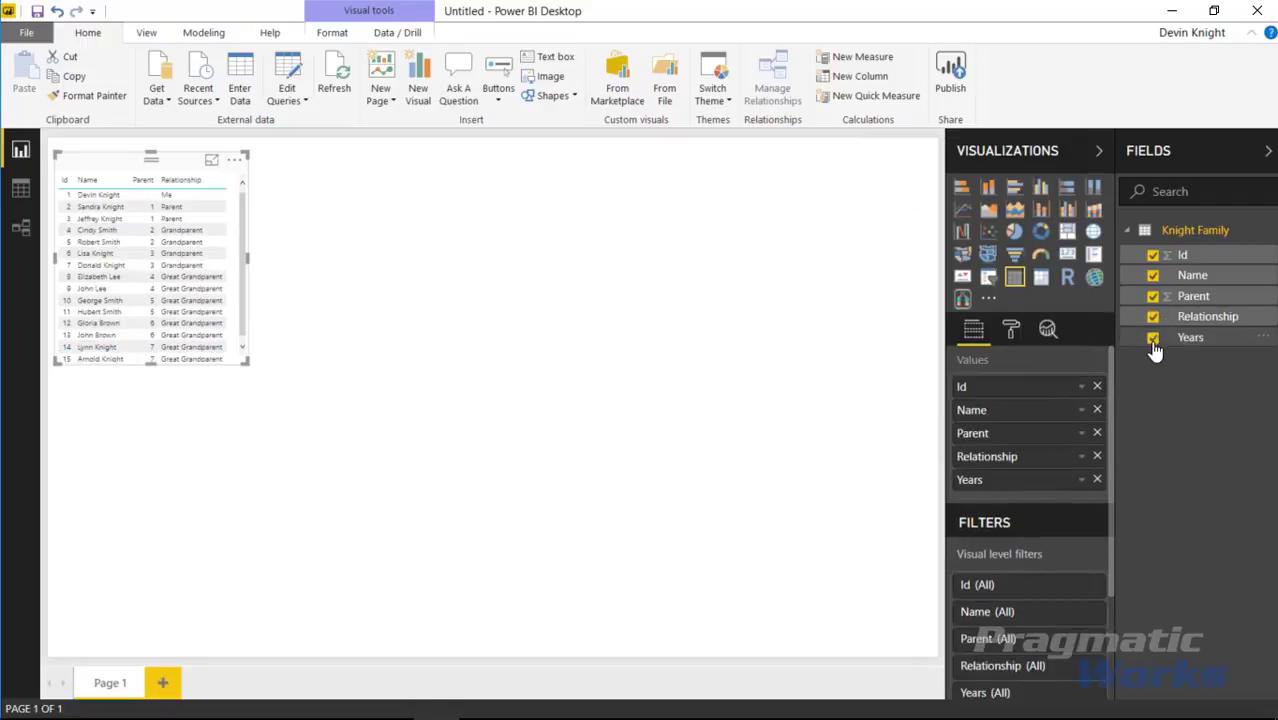
drag(247, 360, 345, 432)
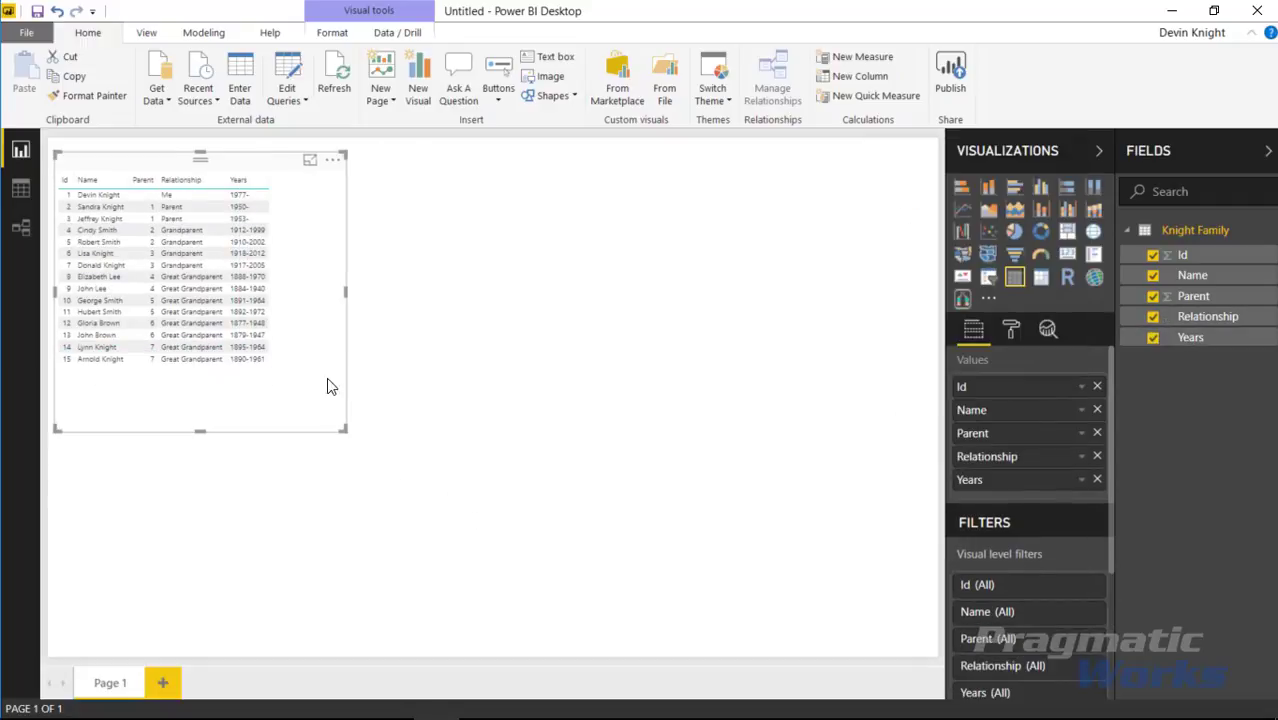
- Set the table's text size to 12, enlarge it and move it to the page's right
click(1008, 331)
text(siz)
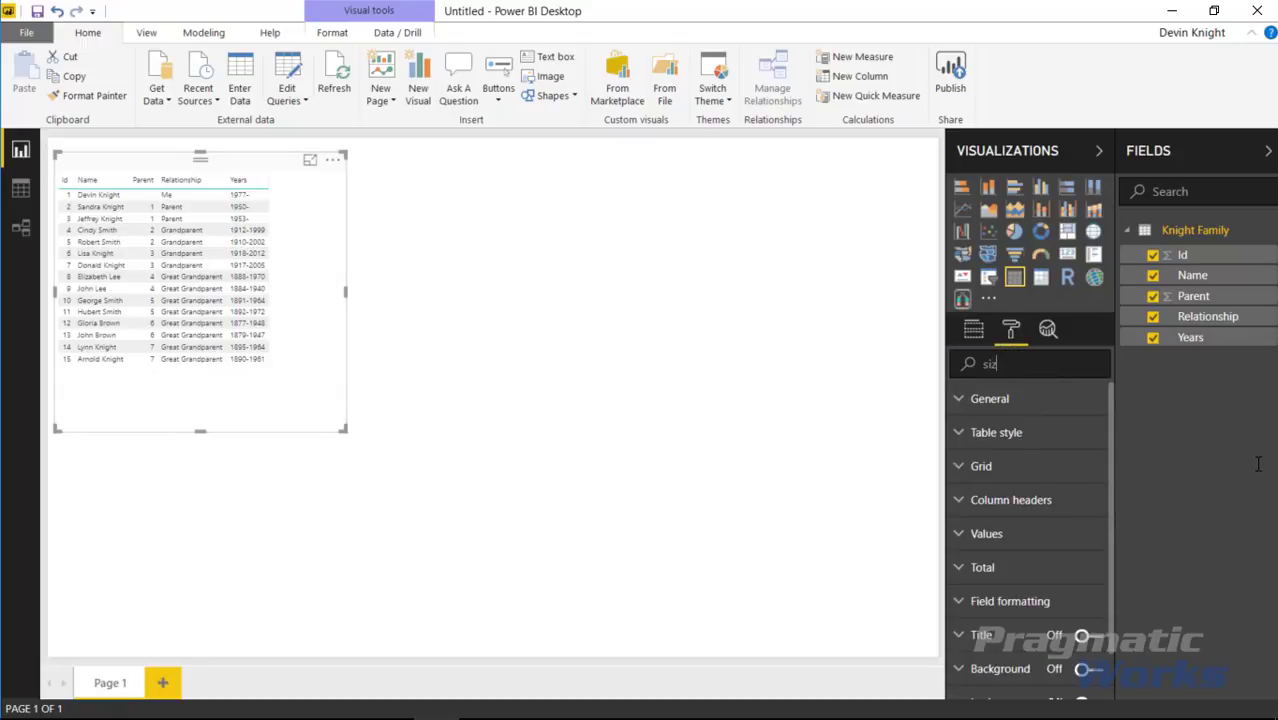
text(e)
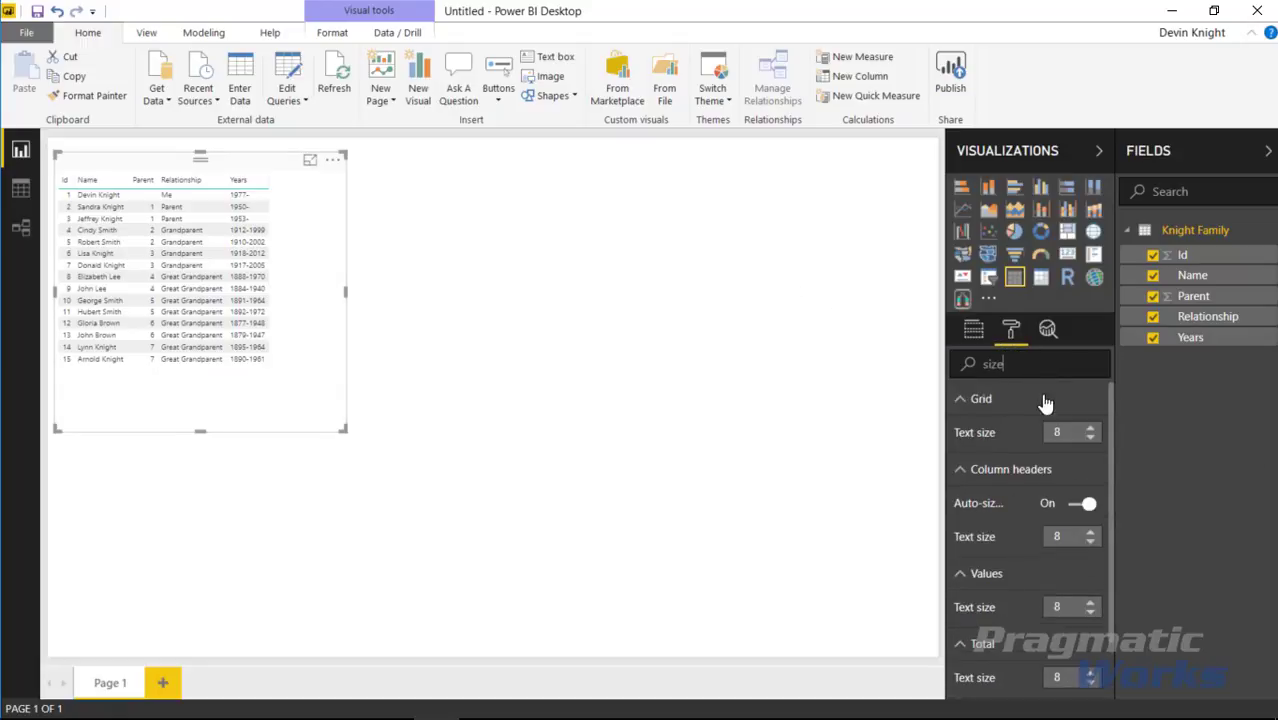
click(1091, 428)
click(1091, 428)
click(1091, 428)
click(1091, 428)
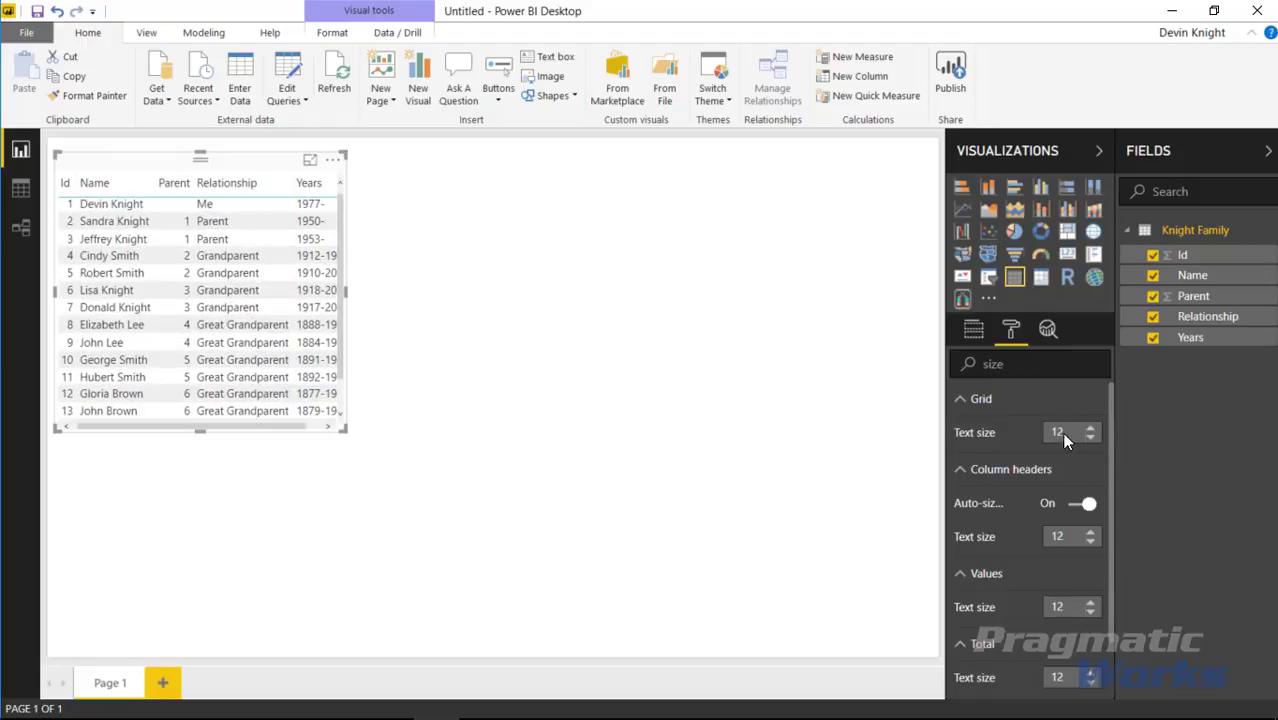
drag(345, 429, 397, 515)
drag(277, 172, 819, 158)
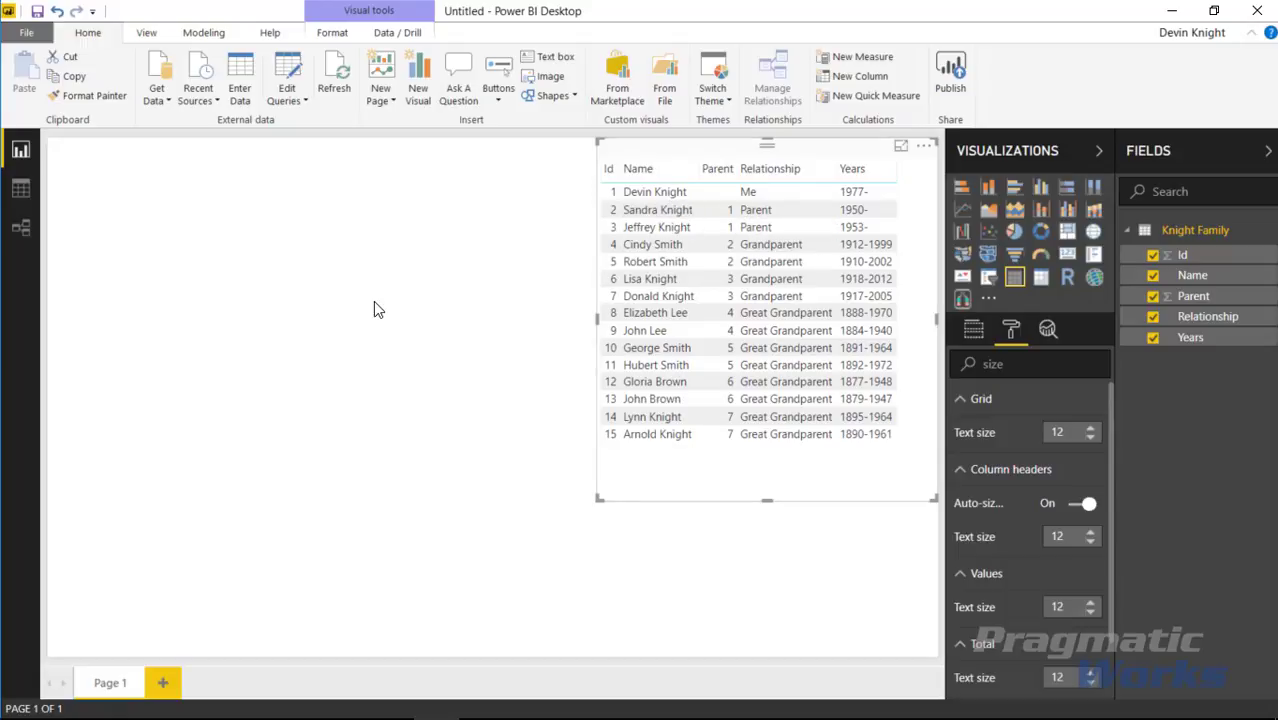
- Place a Hierarchy Chart across the left of the page and narrow the table beside it
click(471, 336)
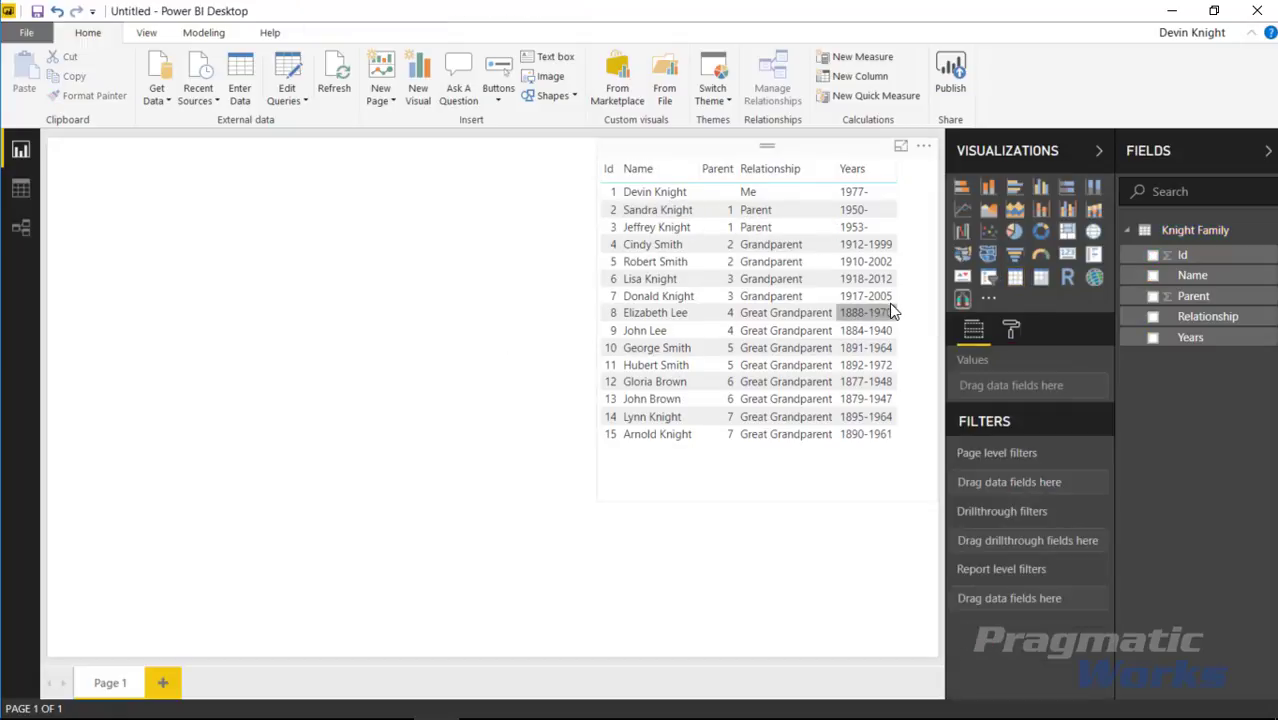
click(962, 298)
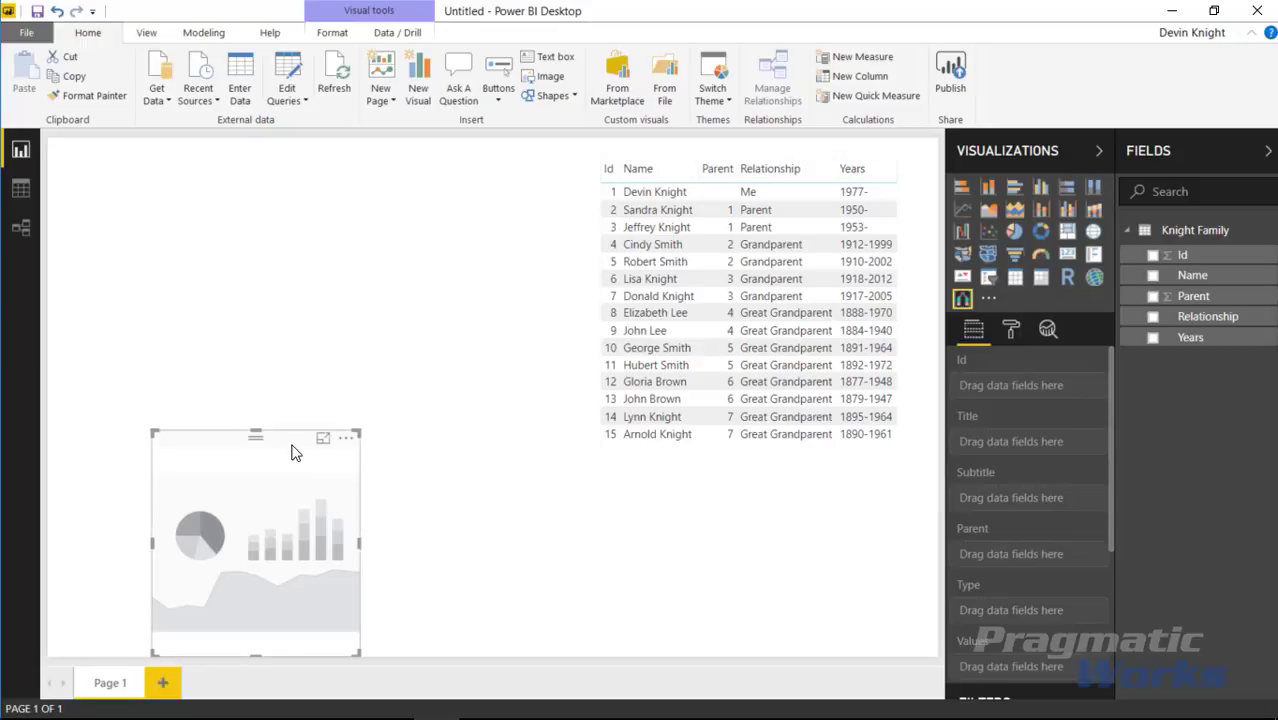
drag(290, 445, 166, 227)
drag(257, 366, 600, 572)
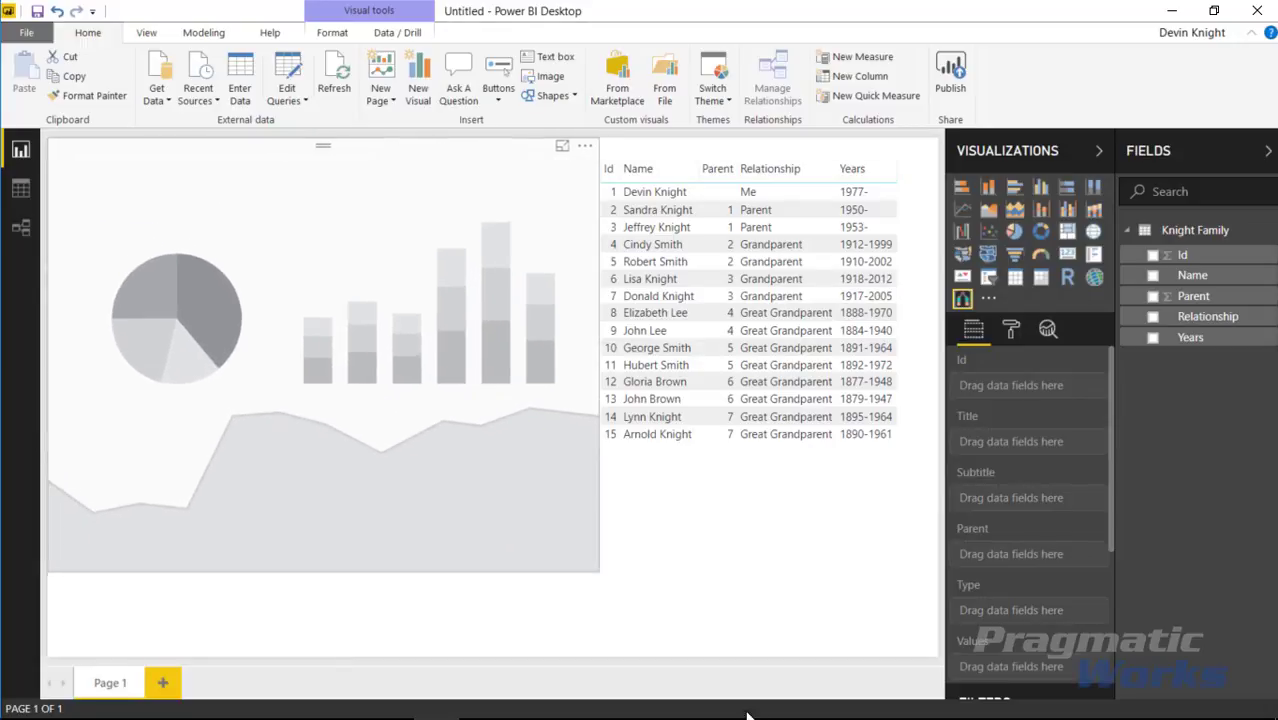
click(699, 151)
drag(597, 506, 697, 482)
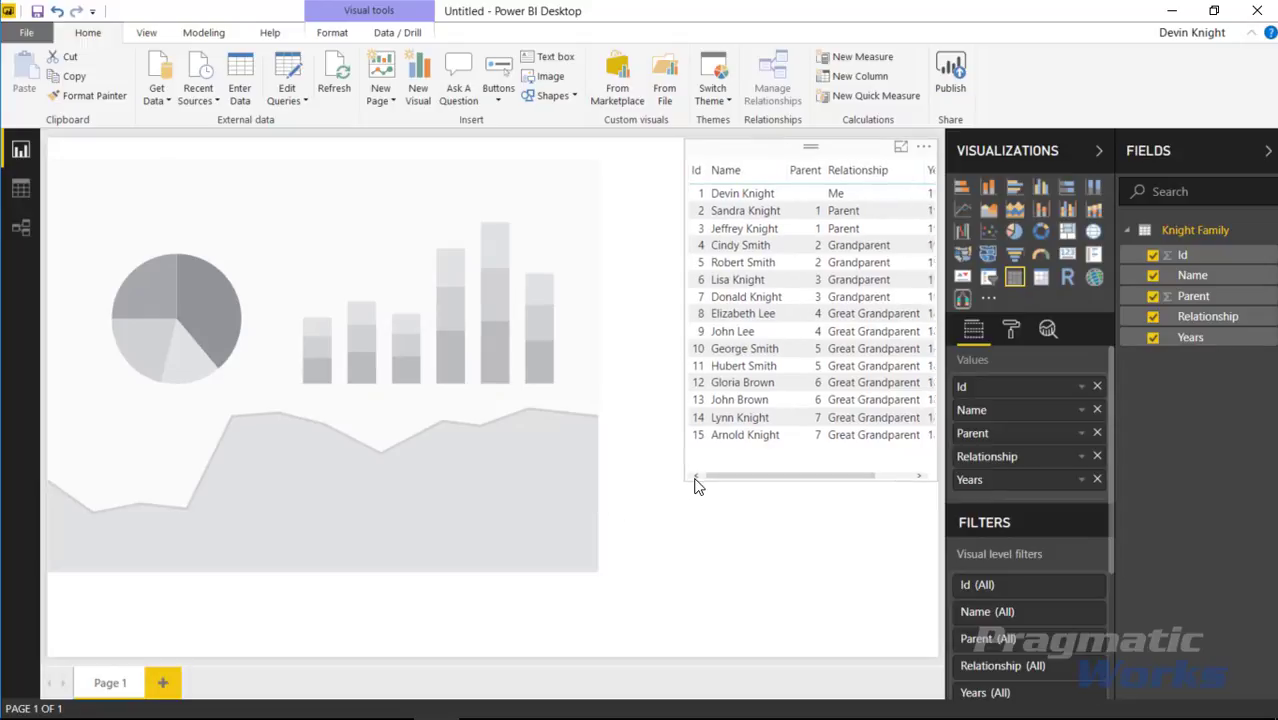
click(330, 165)
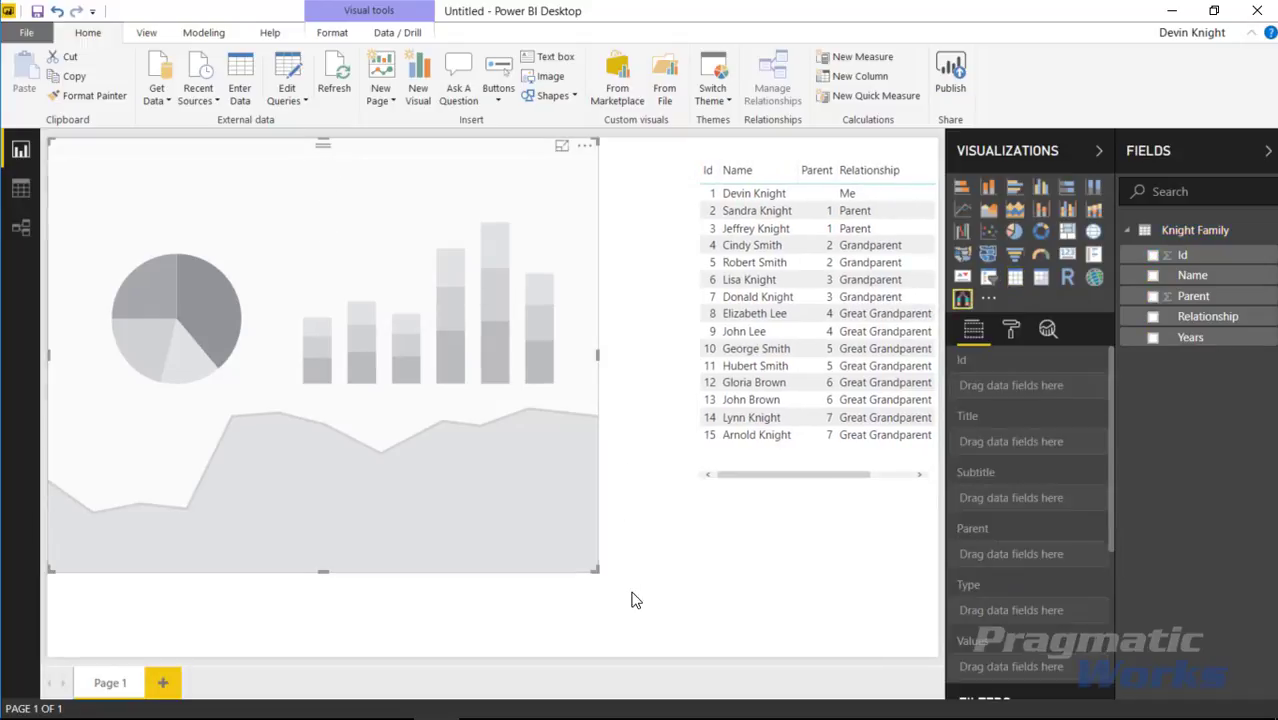
drag(596, 571, 658, 590)
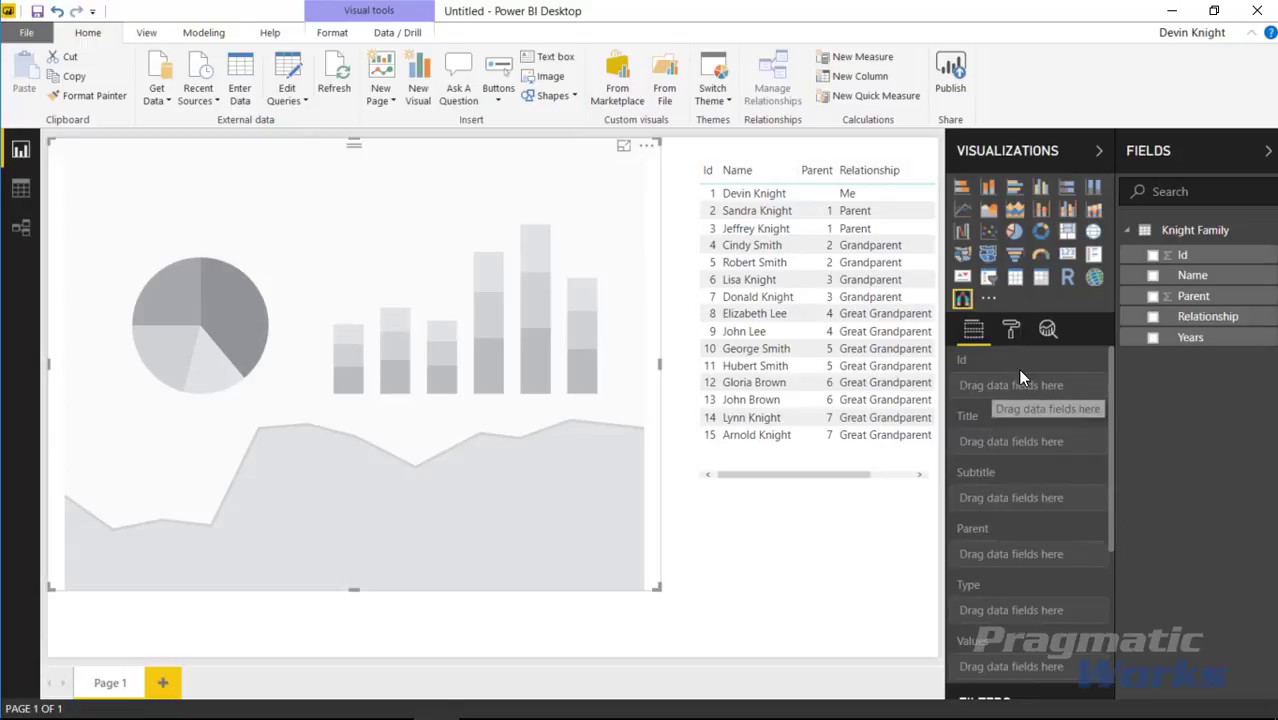
- Map Id, Name, Years, Parent and Relationship to the chart's Id, Title, Subtitle, Parent and Type wells
drag(1183, 255, 1010, 386)
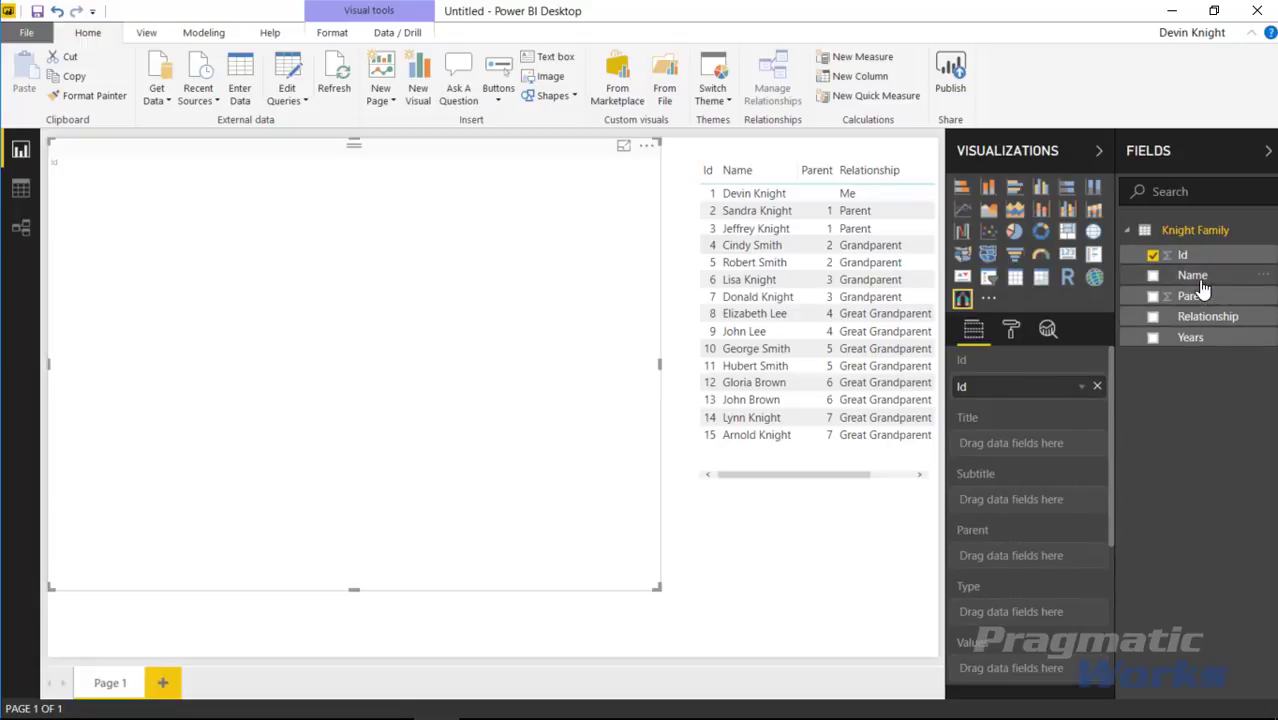
drag(1203, 287, 1070, 450)
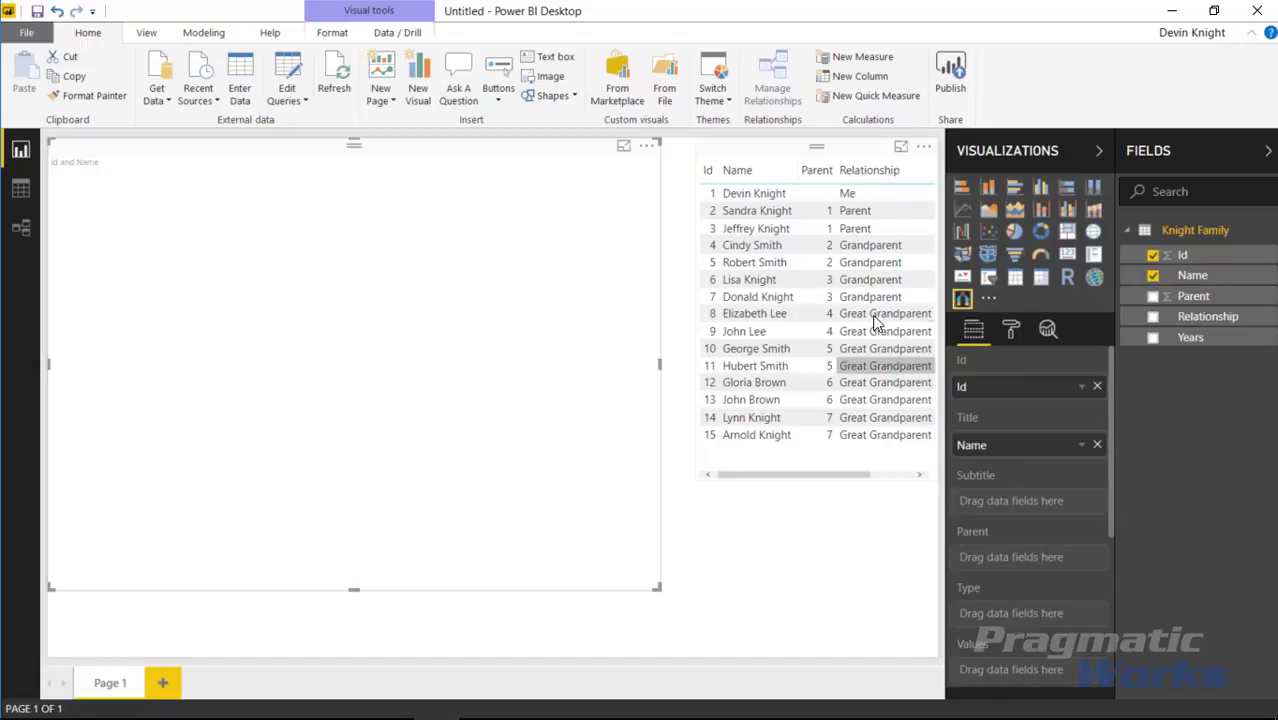
drag(871, 480, 884, 478)
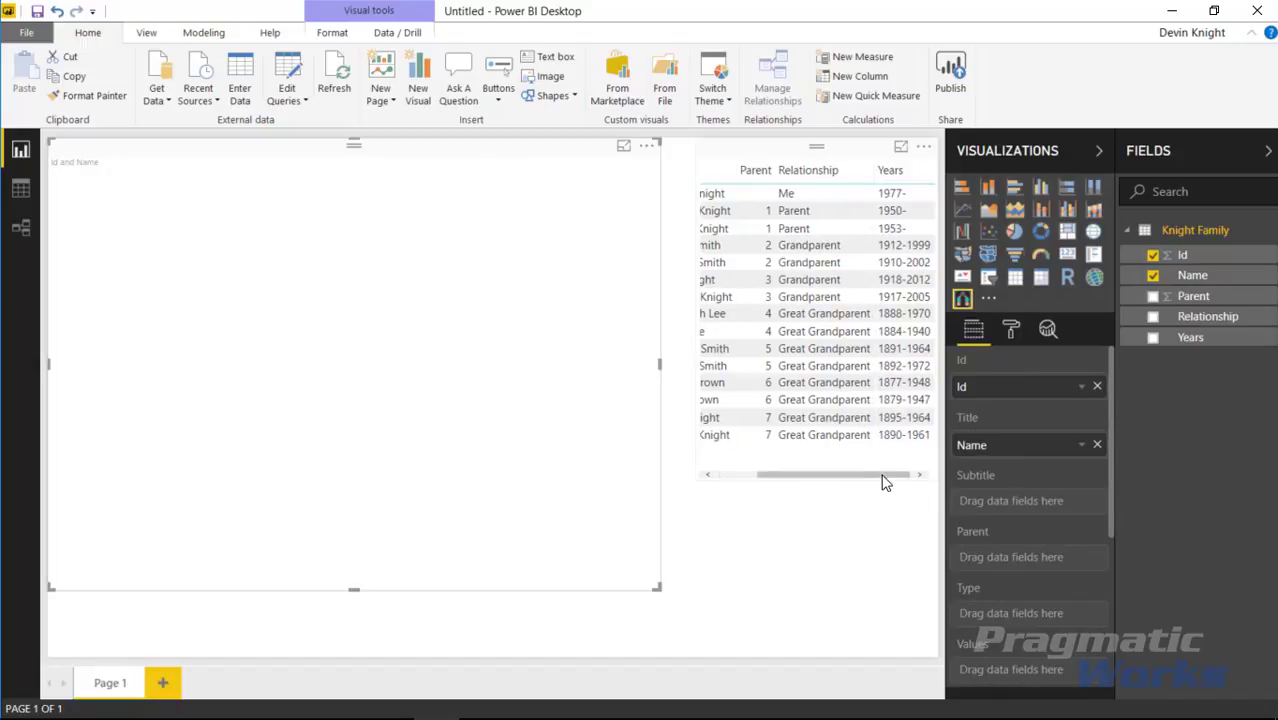
click(502, 385)
drag(1200, 350, 1050, 515)
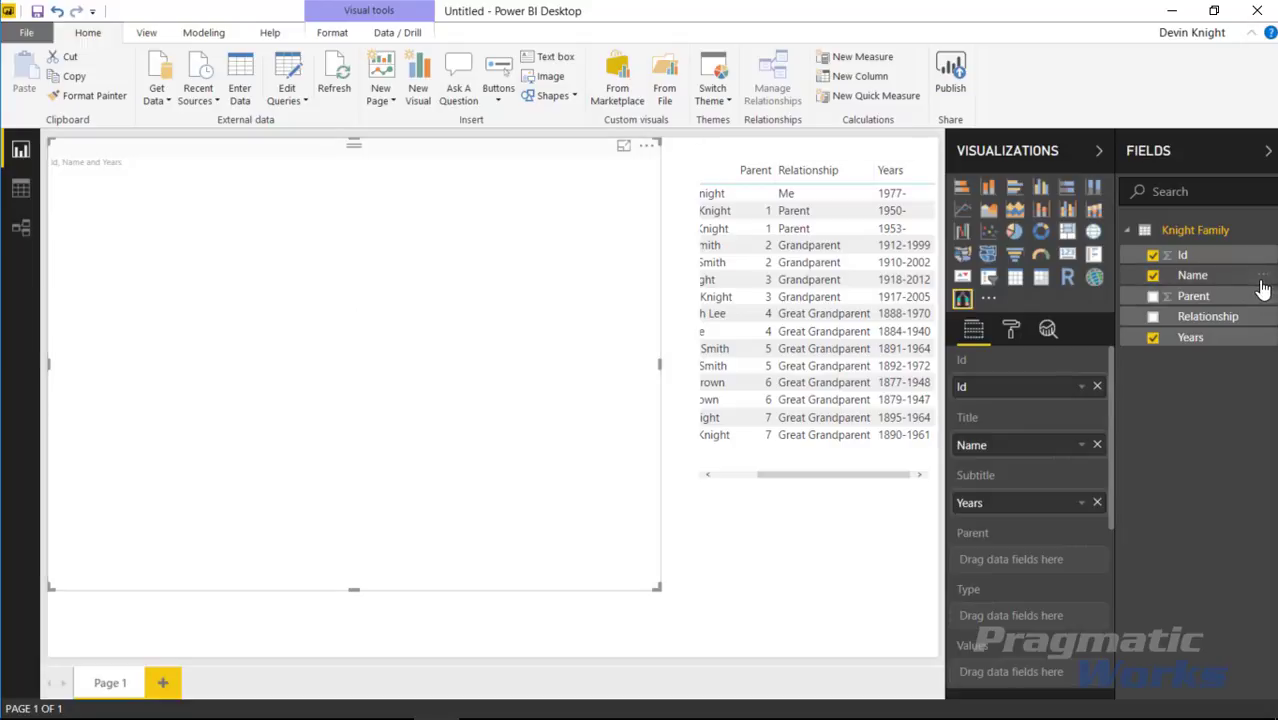
drag(1193, 297, 1088, 560)
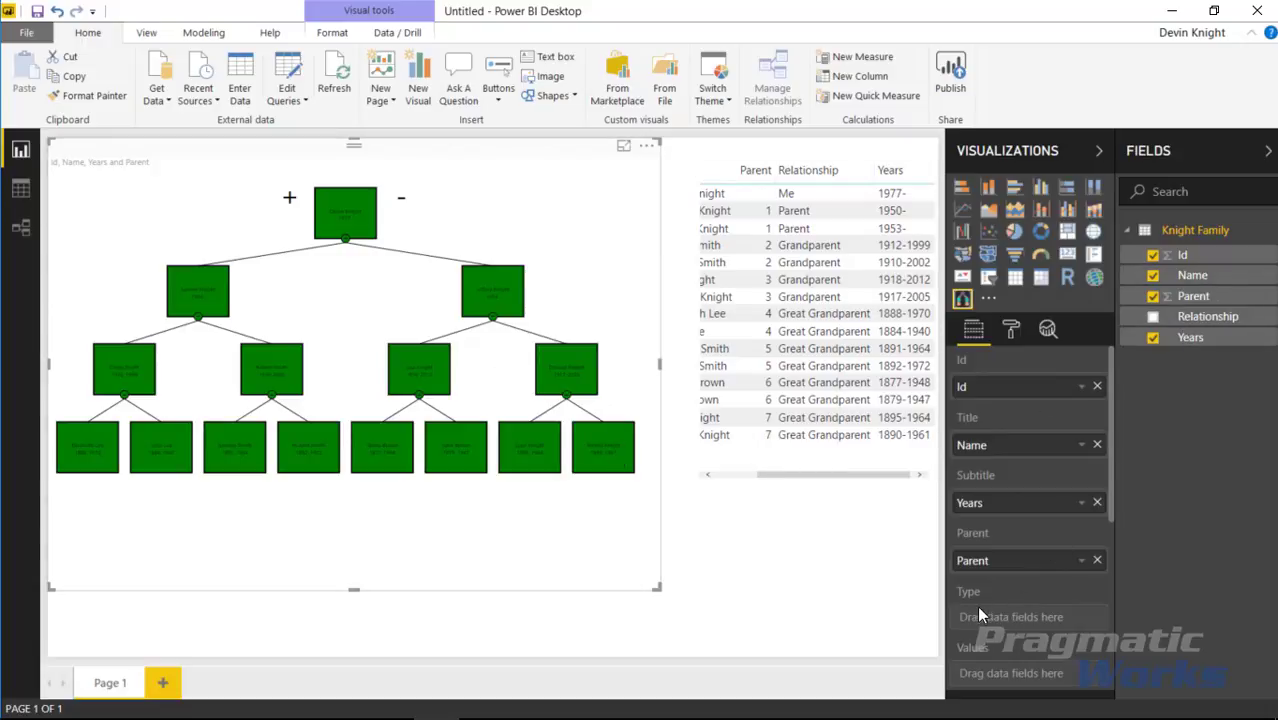
drag(1222, 320, 1072, 606)
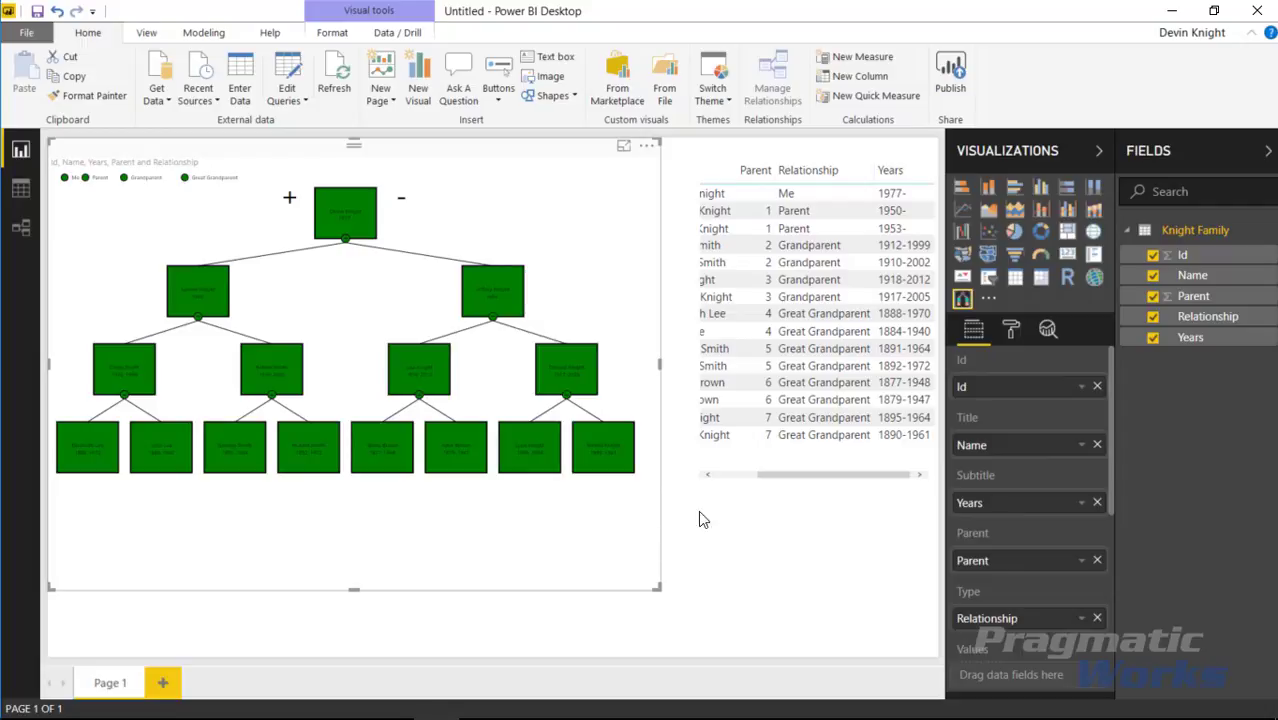
click(752, 478)
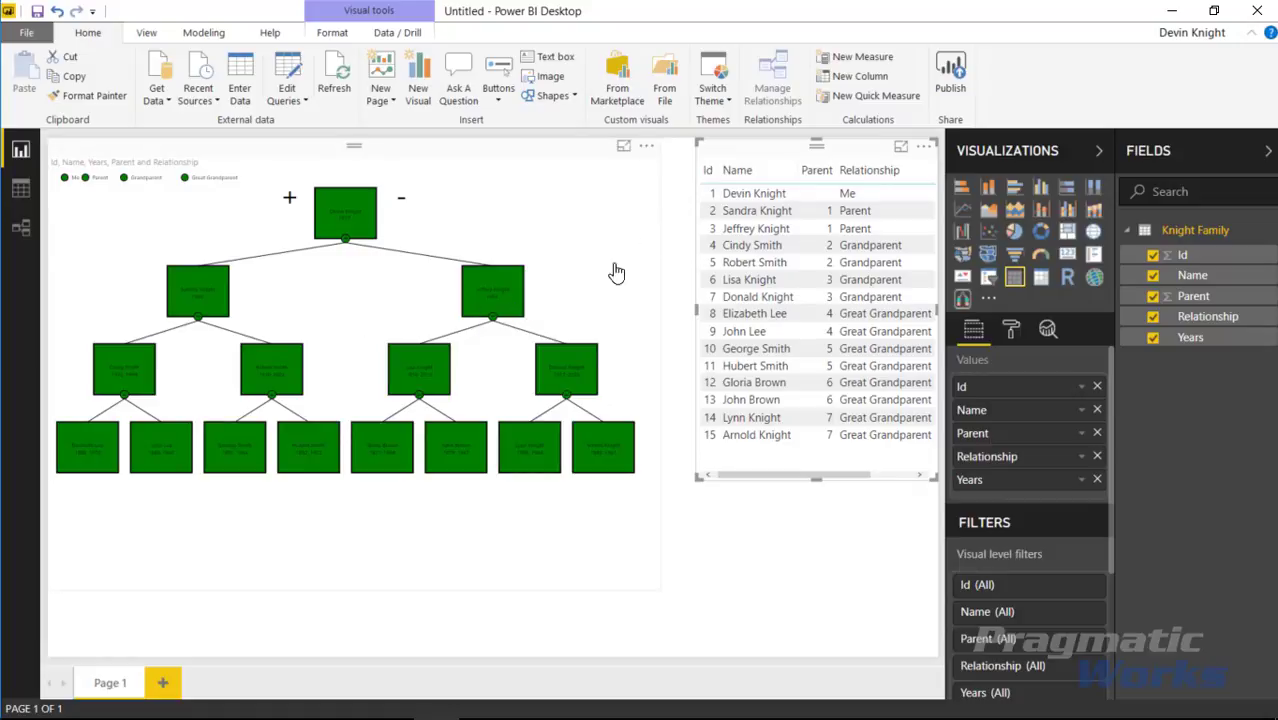
click(594, 365)
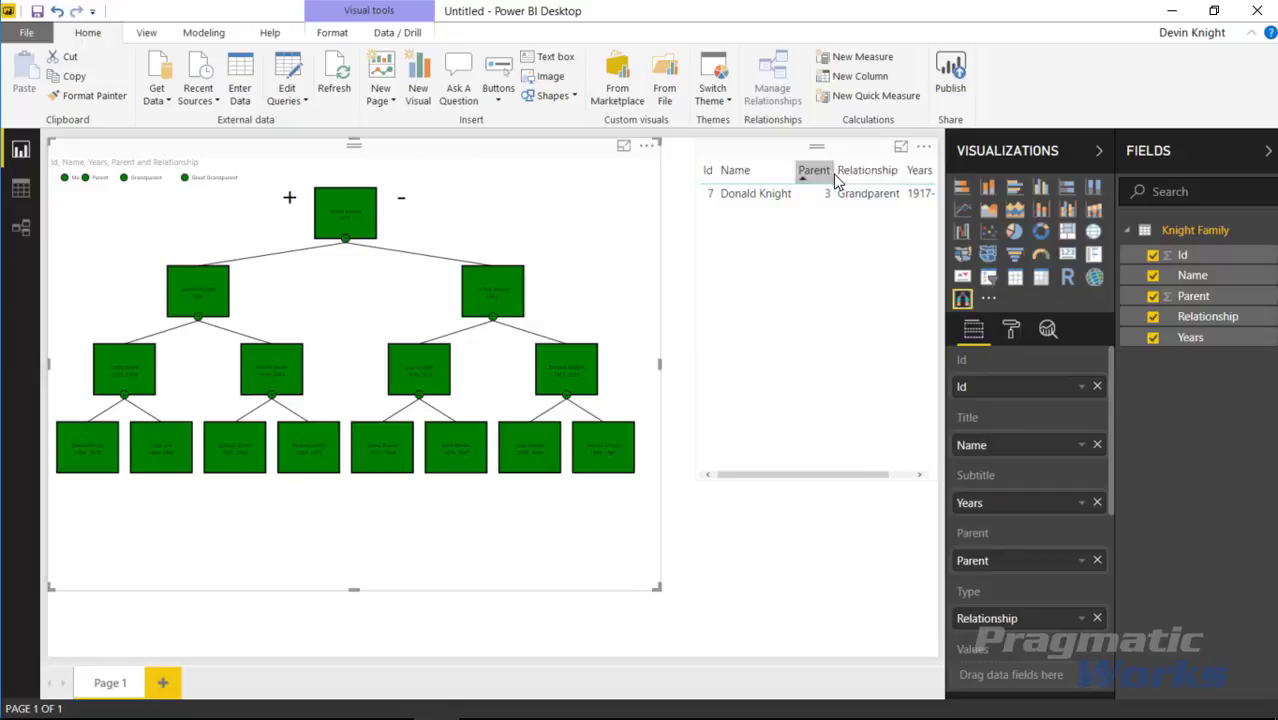
click(465, 296)
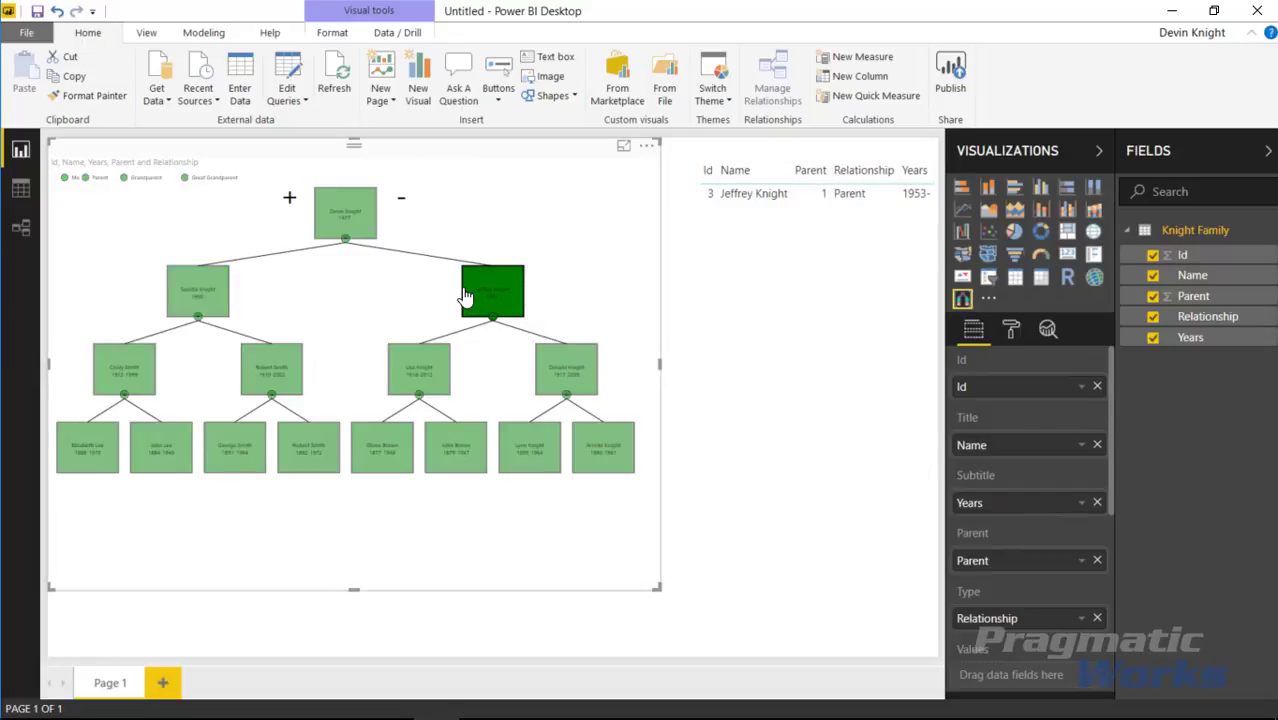
click(446, 226)
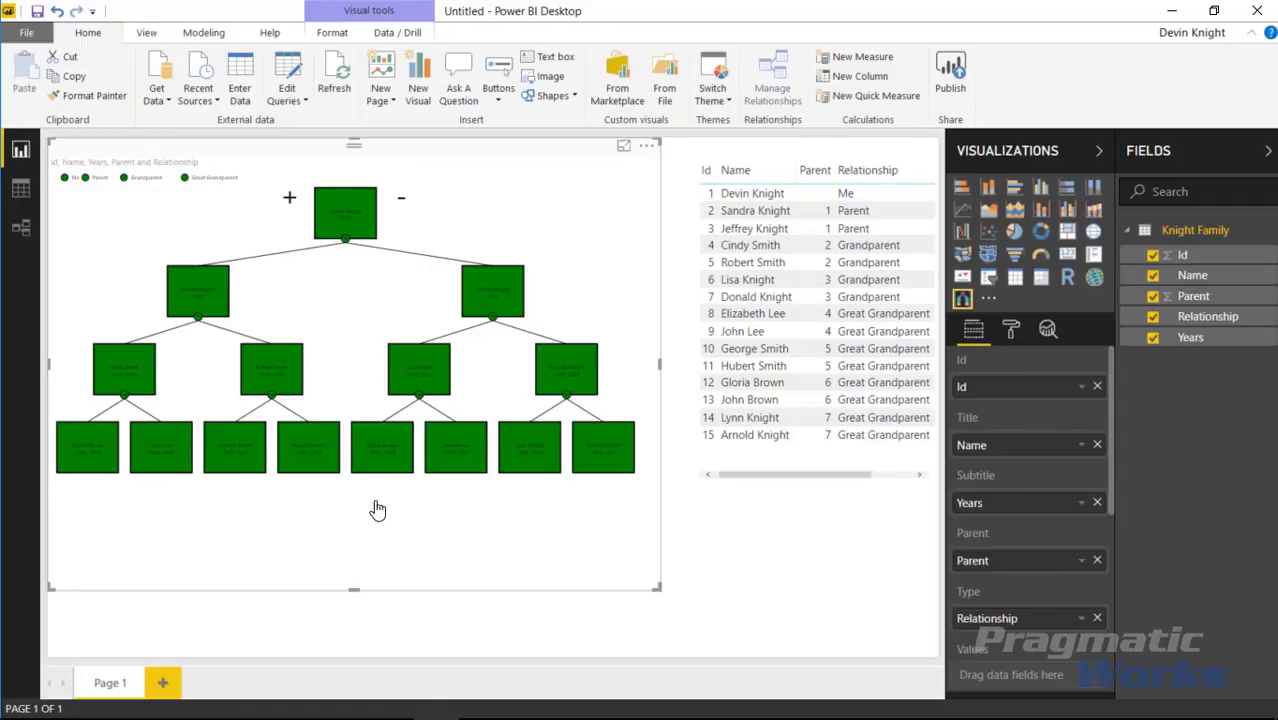
click(401, 207)
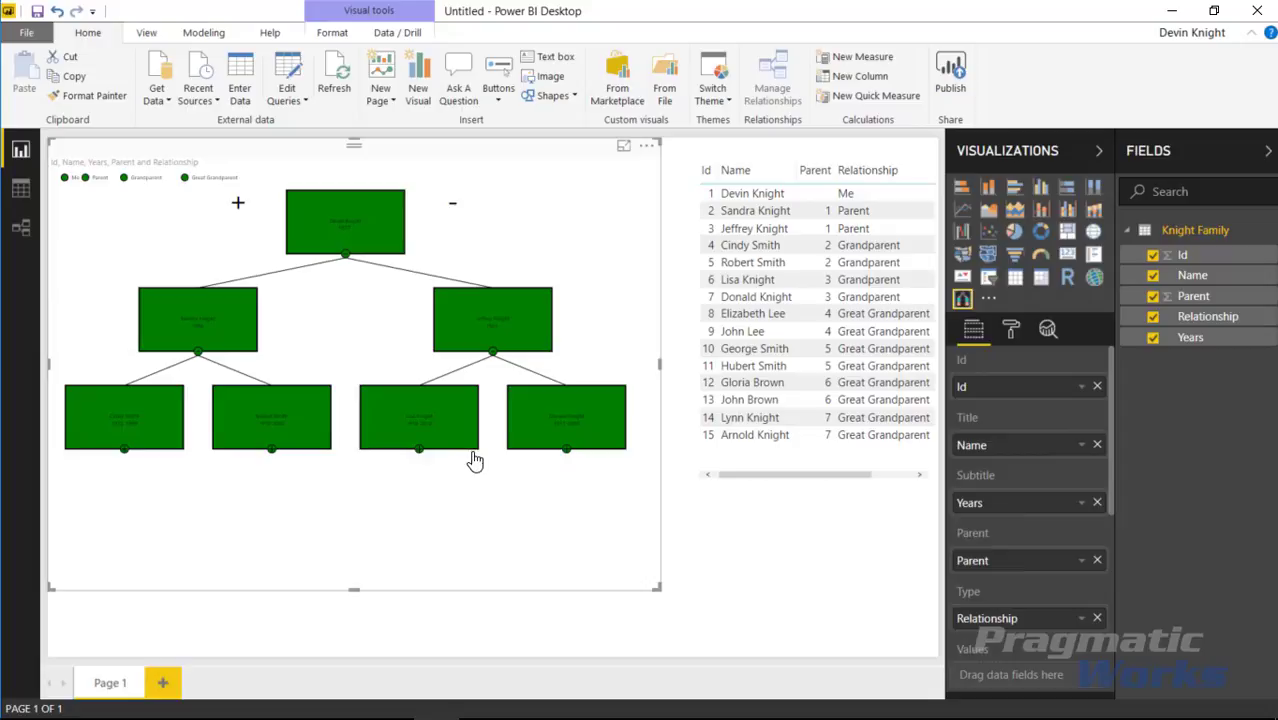
click(241, 205)
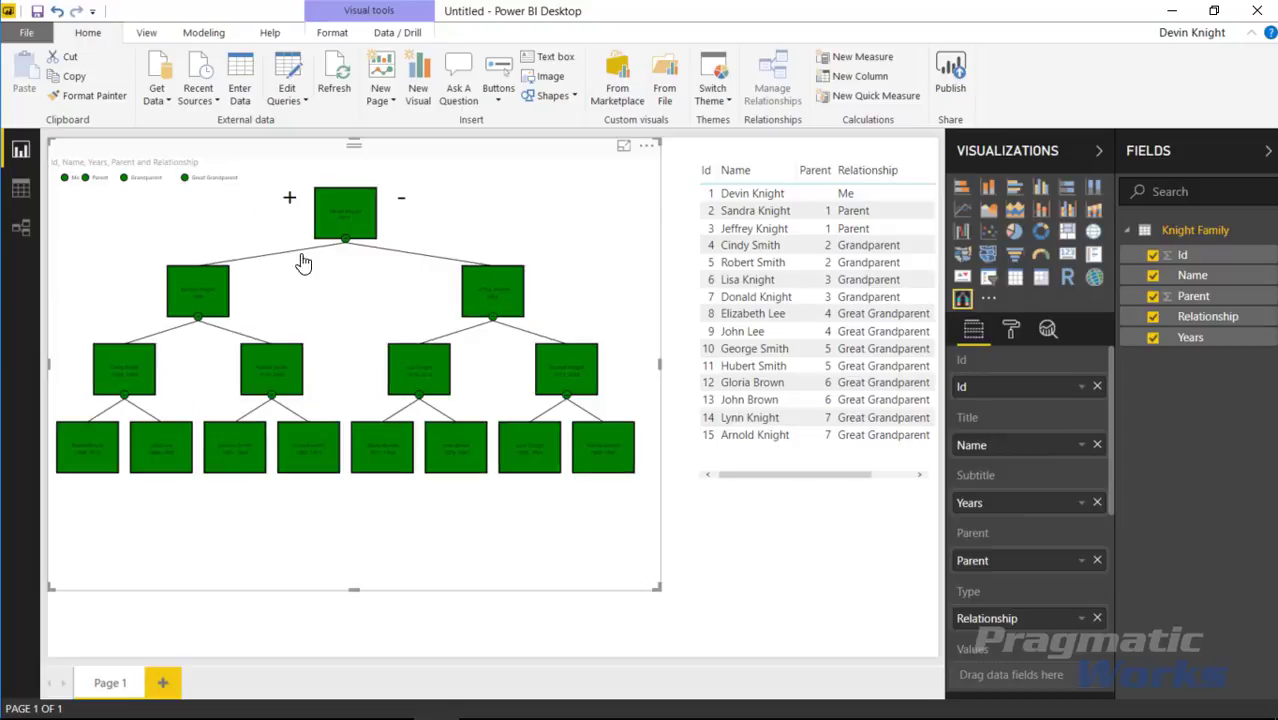
click(404, 206)
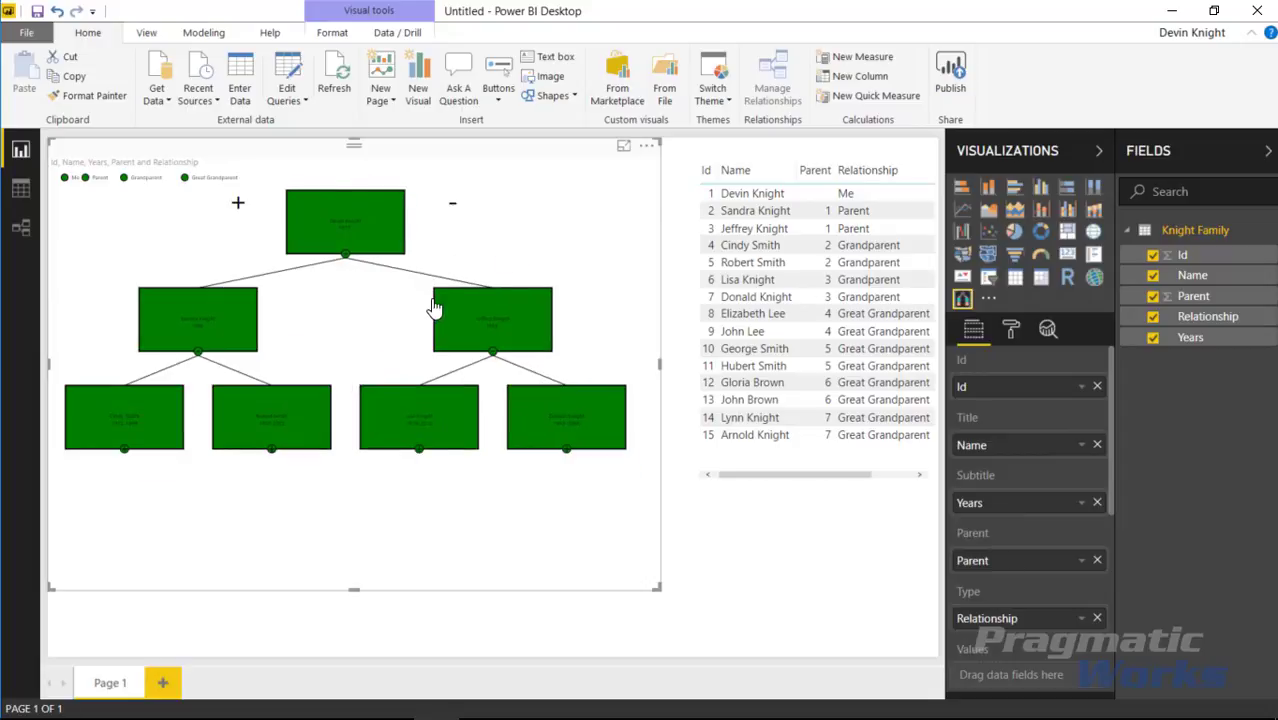
click(240, 205)
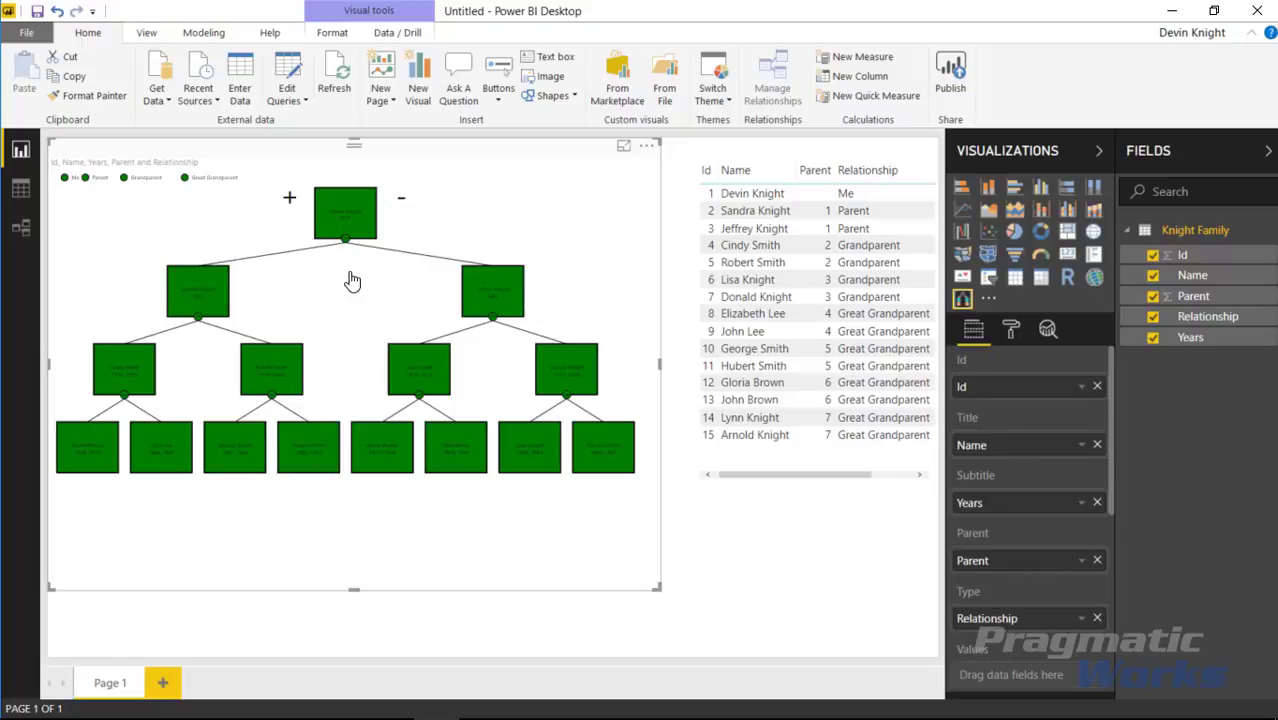
click(404, 207)
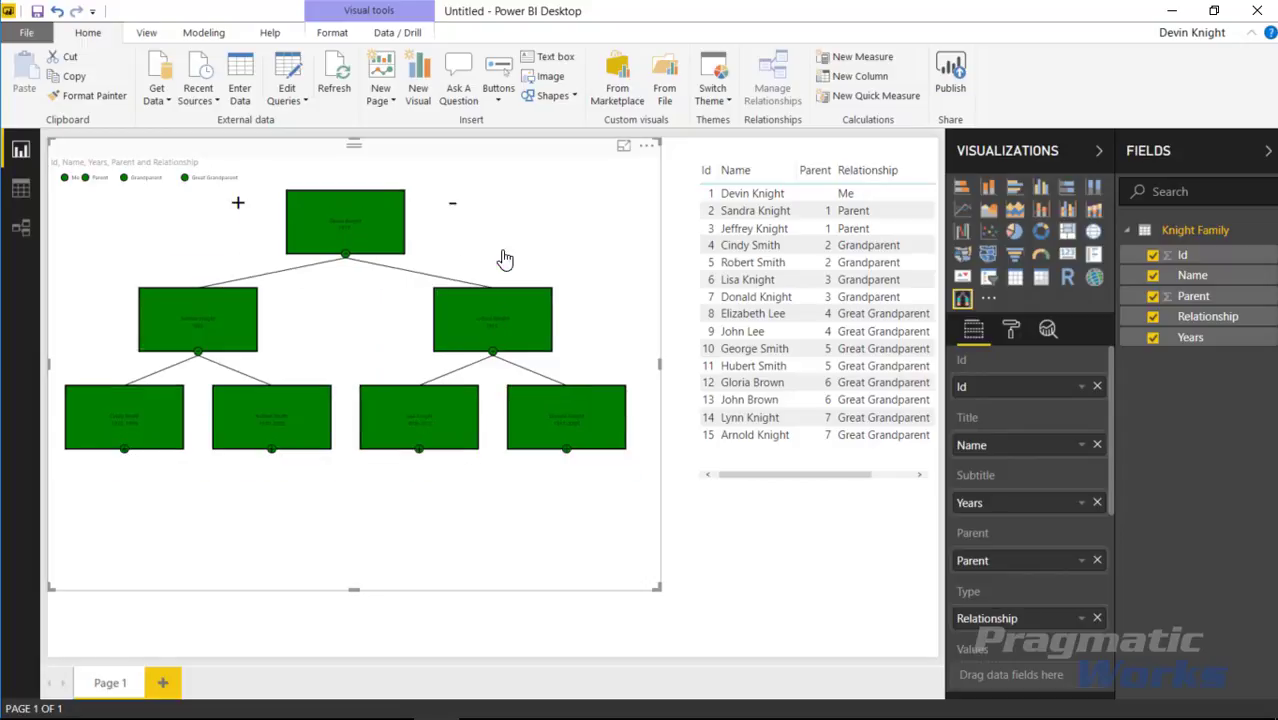
click(455, 212)
click(452, 204)
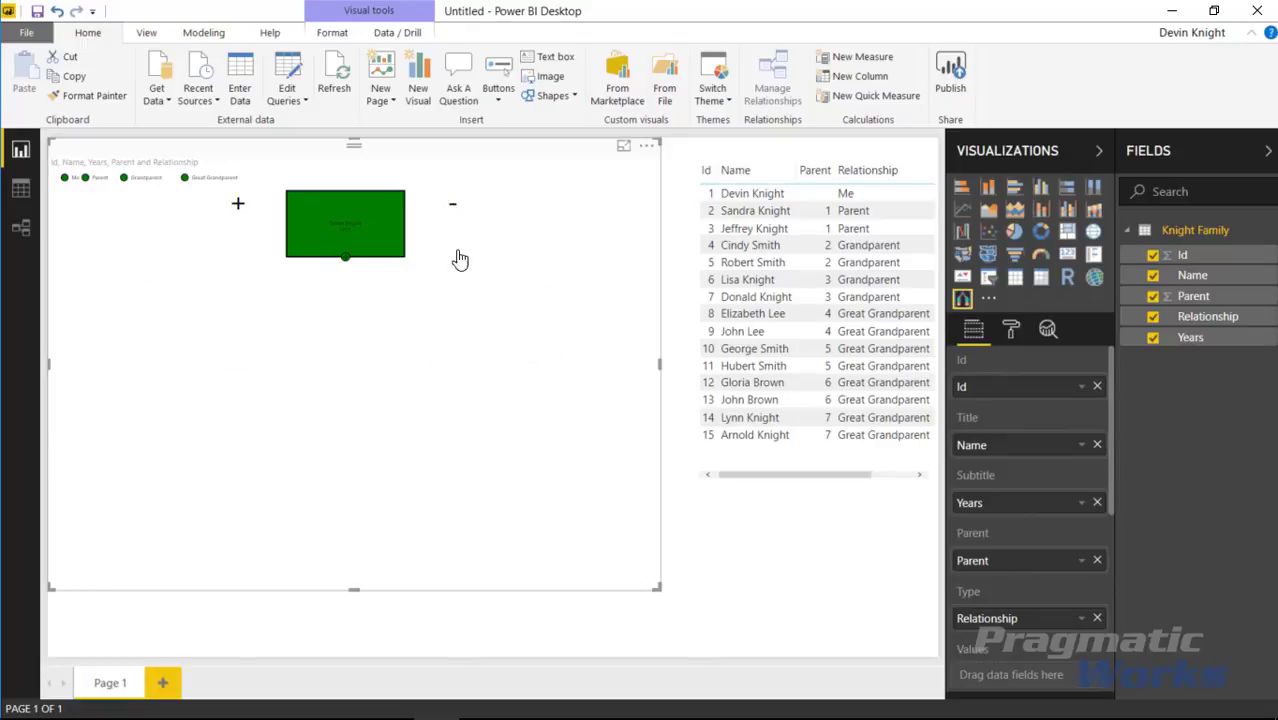
click(346, 259)
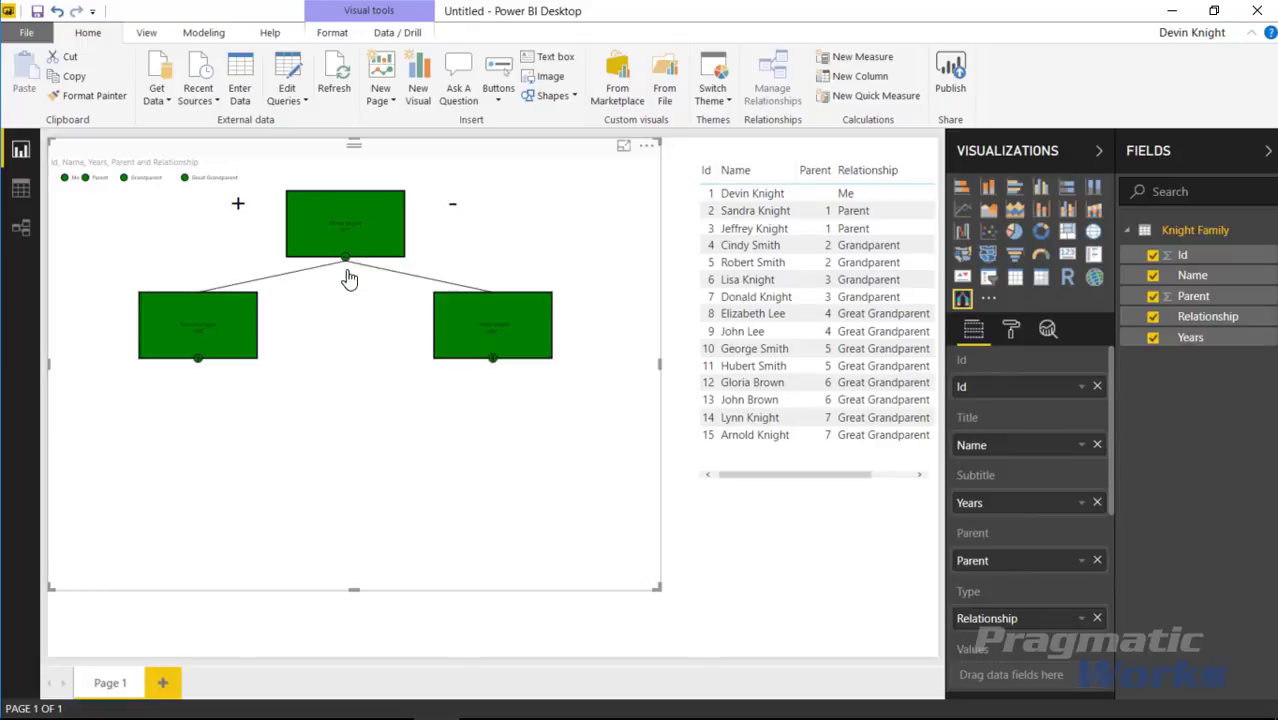
click(492, 361)
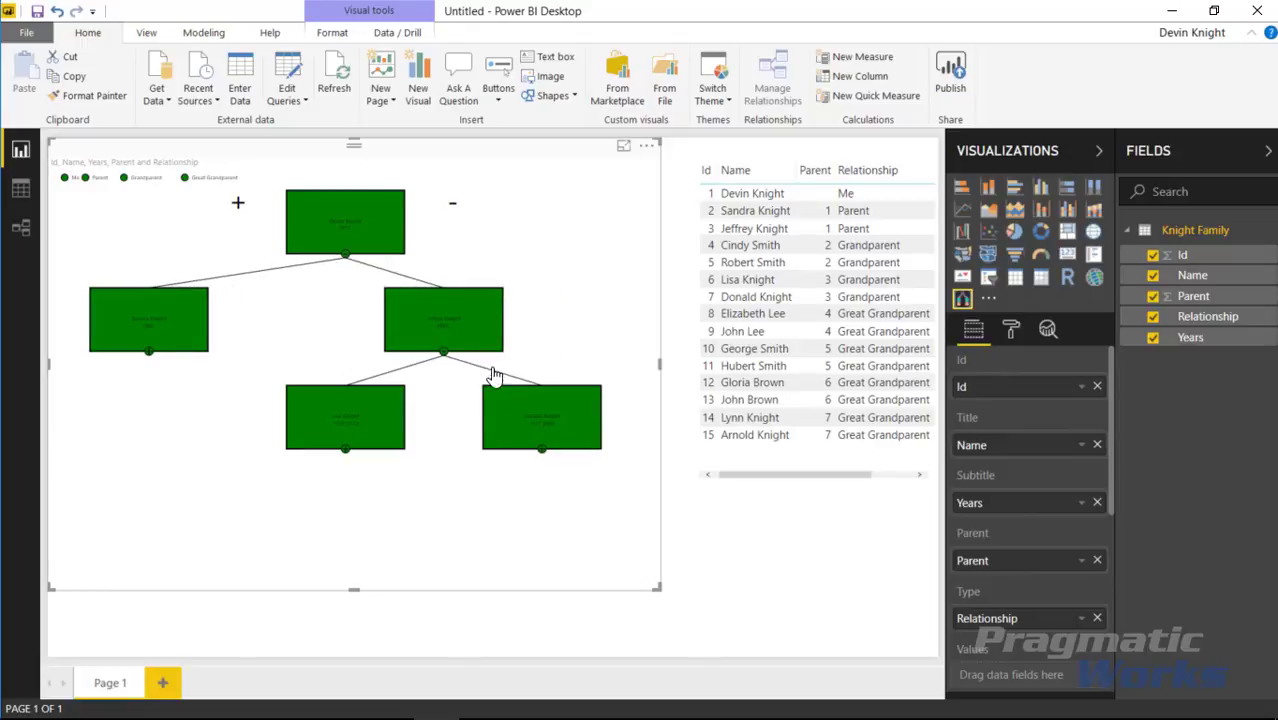
click(539, 449)
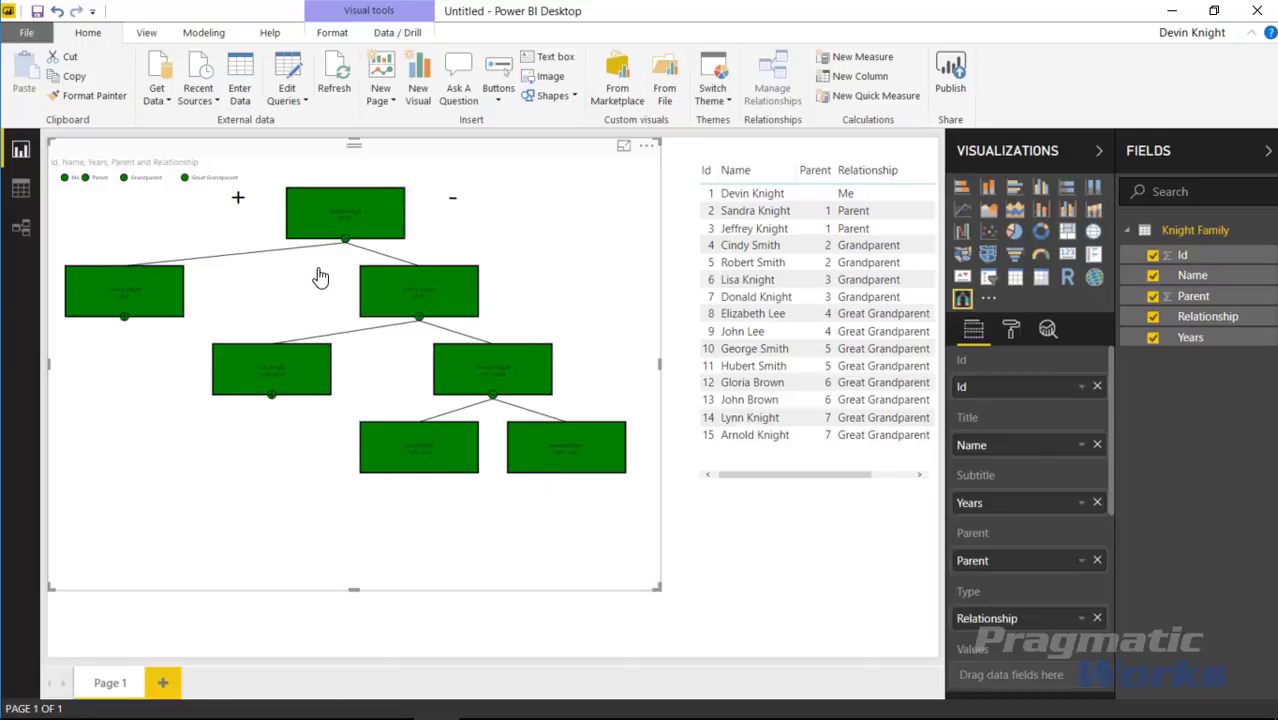
click(566, 258)
click(240, 205)
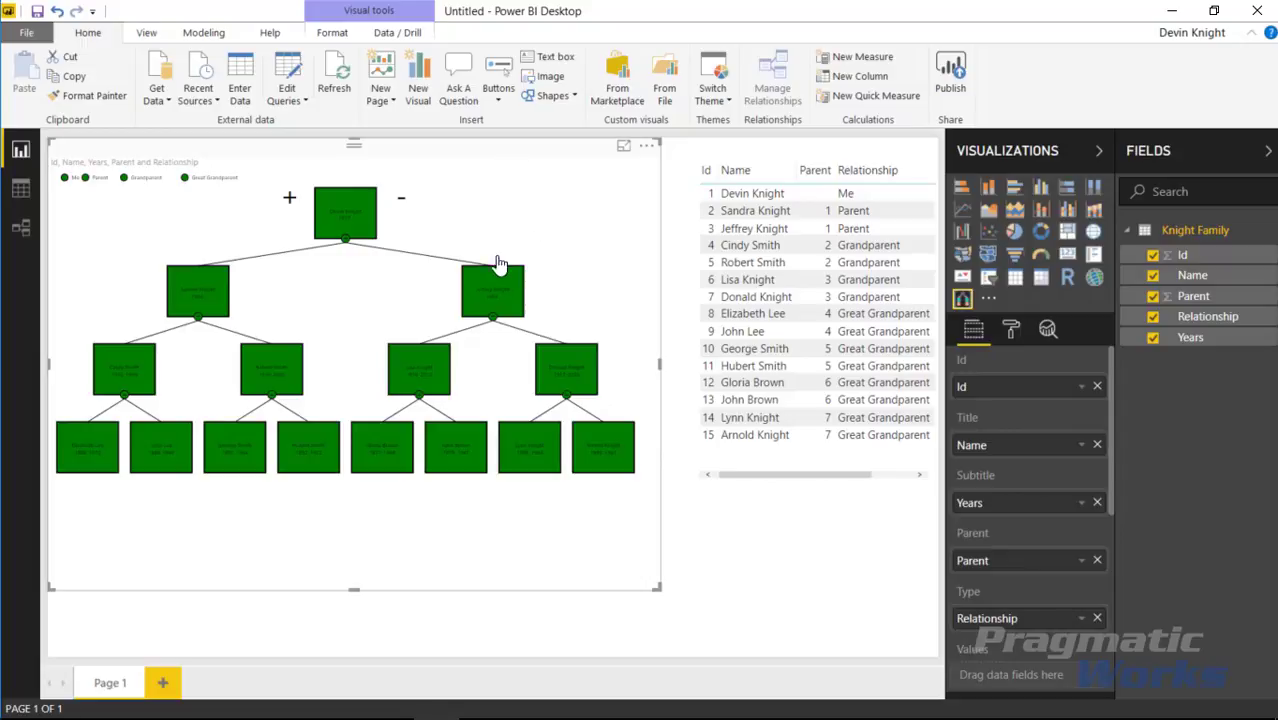
- Turn Depth Control off in the Levels settings so all four generations display
click(1012, 332)
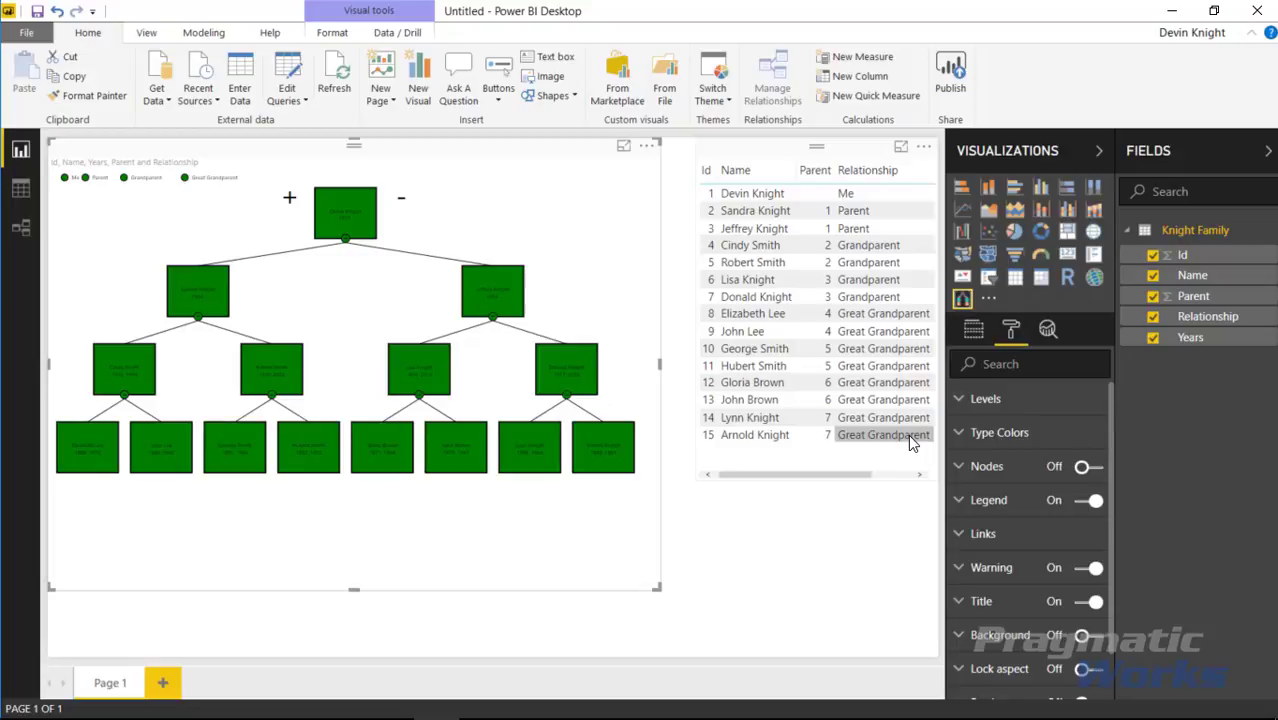
click(965, 400)
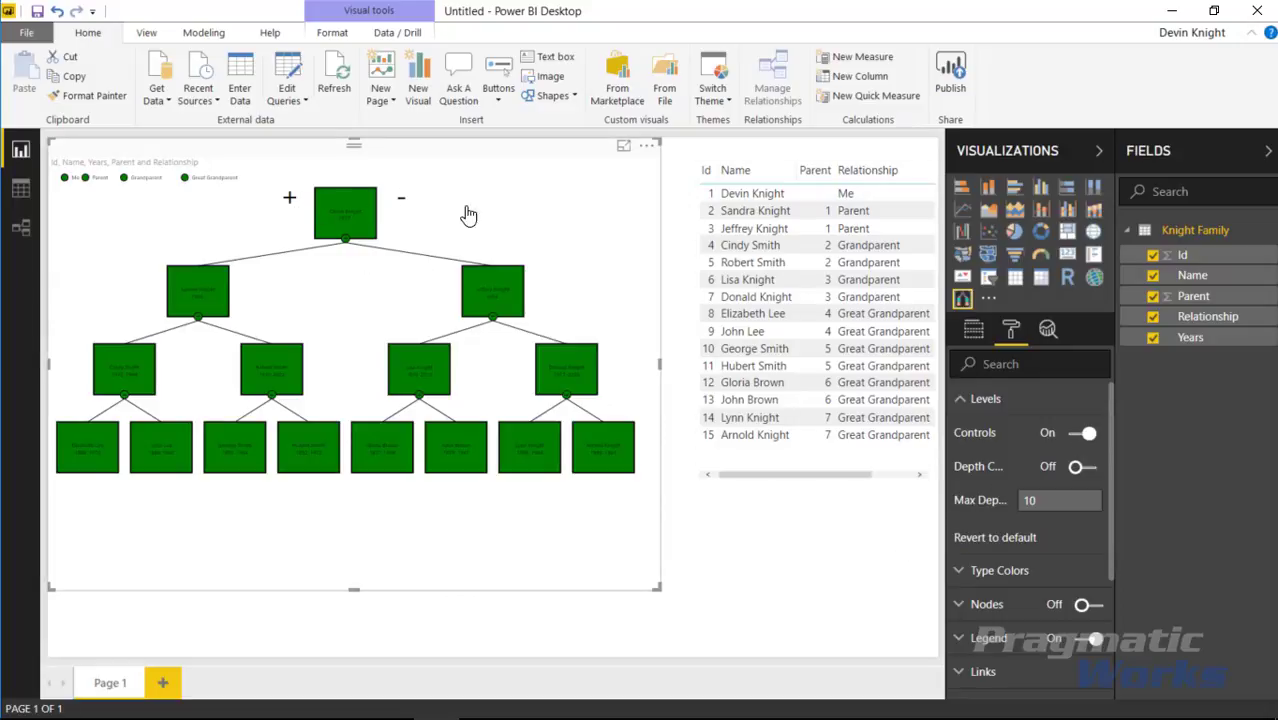
click(1085, 433)
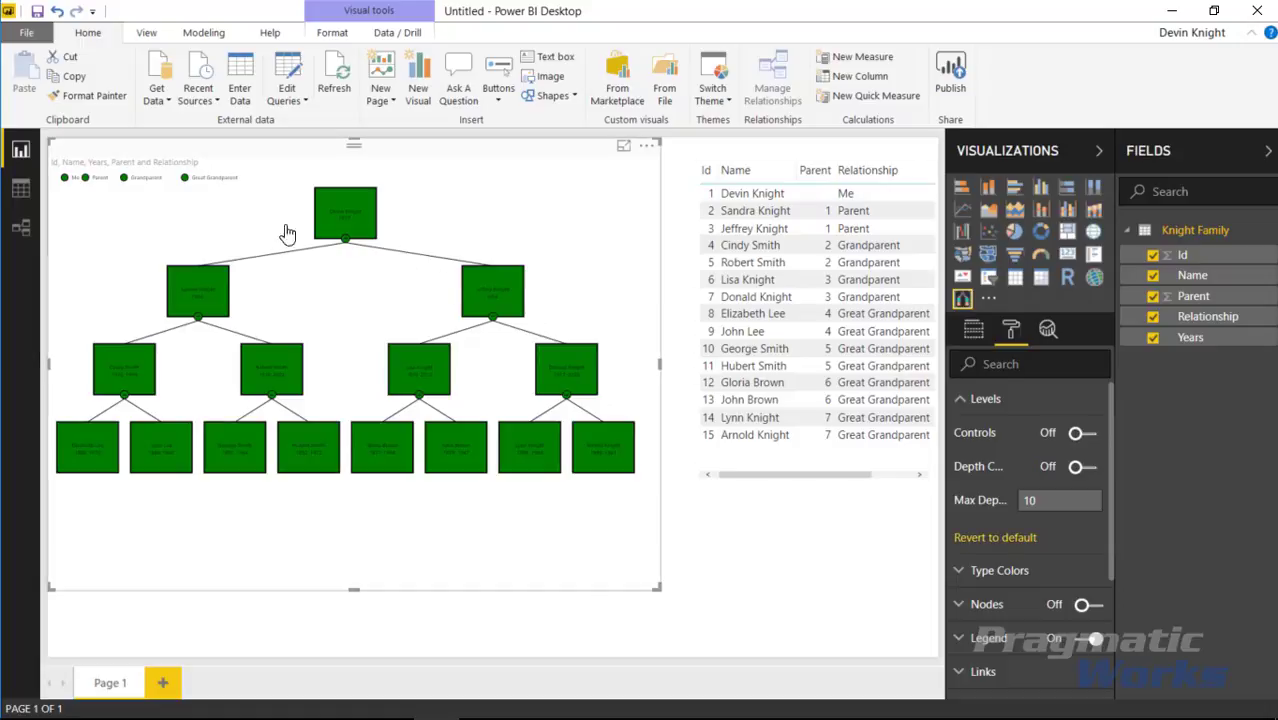
click(1083, 433)
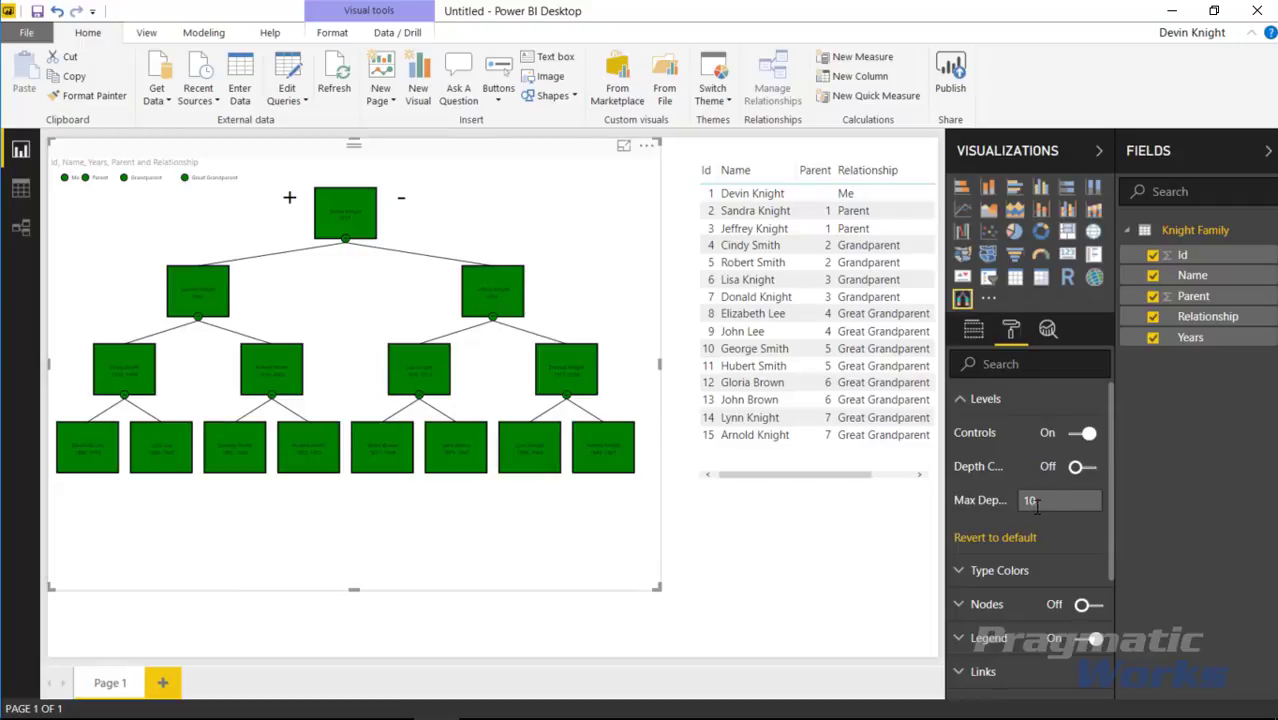
click(1076, 468)
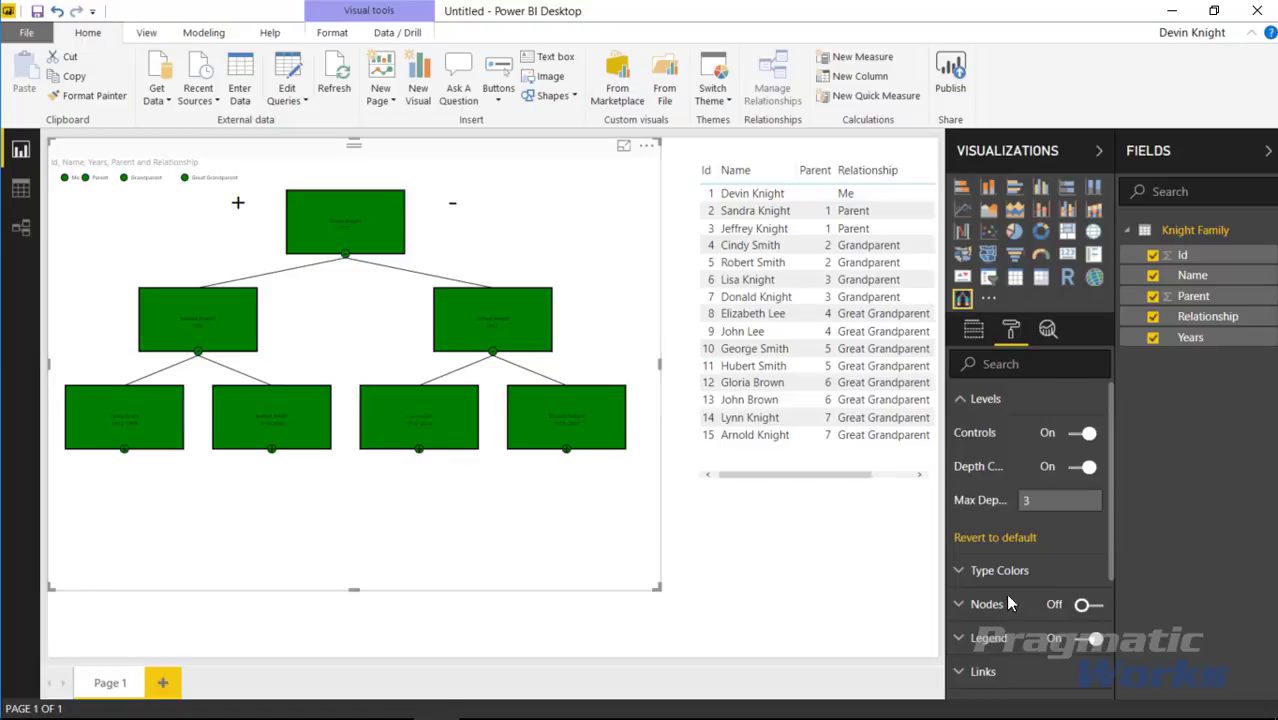
click(1087, 466)
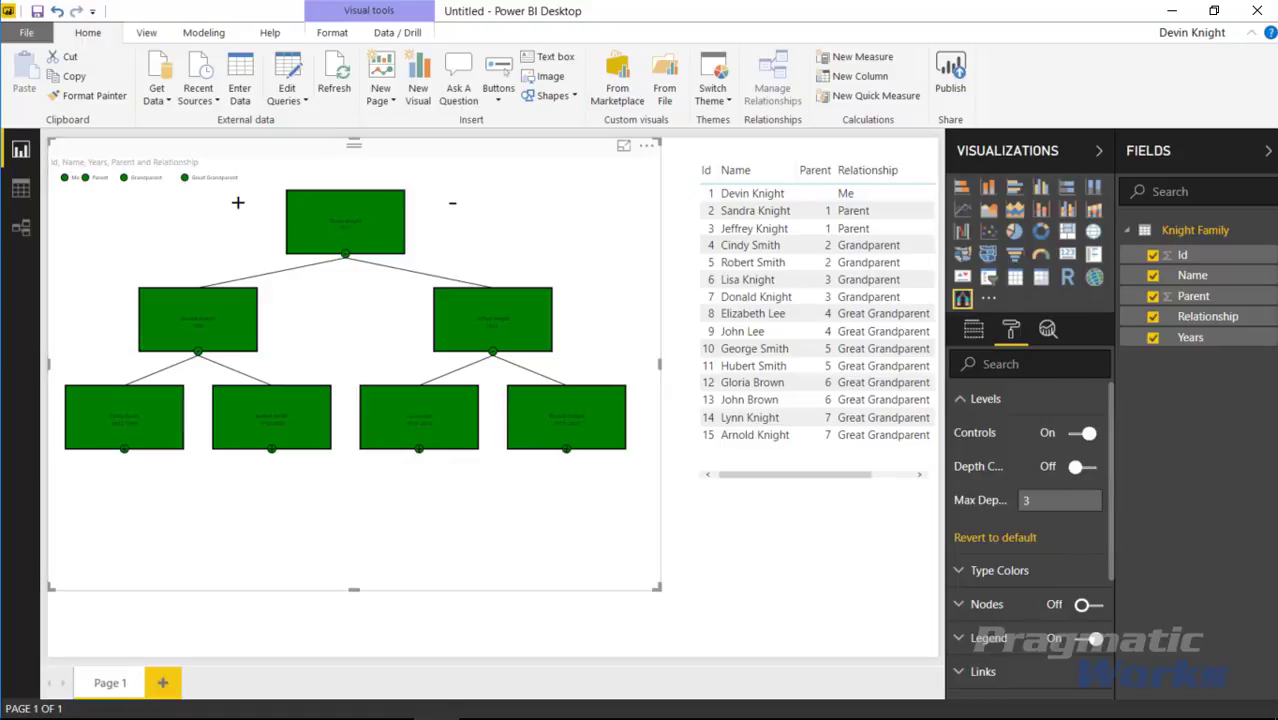
- Set Type Colors: Great Grandparent light red, Grandparent yellow, Parent purple, Me teal
click(960, 400)
click(962, 436)
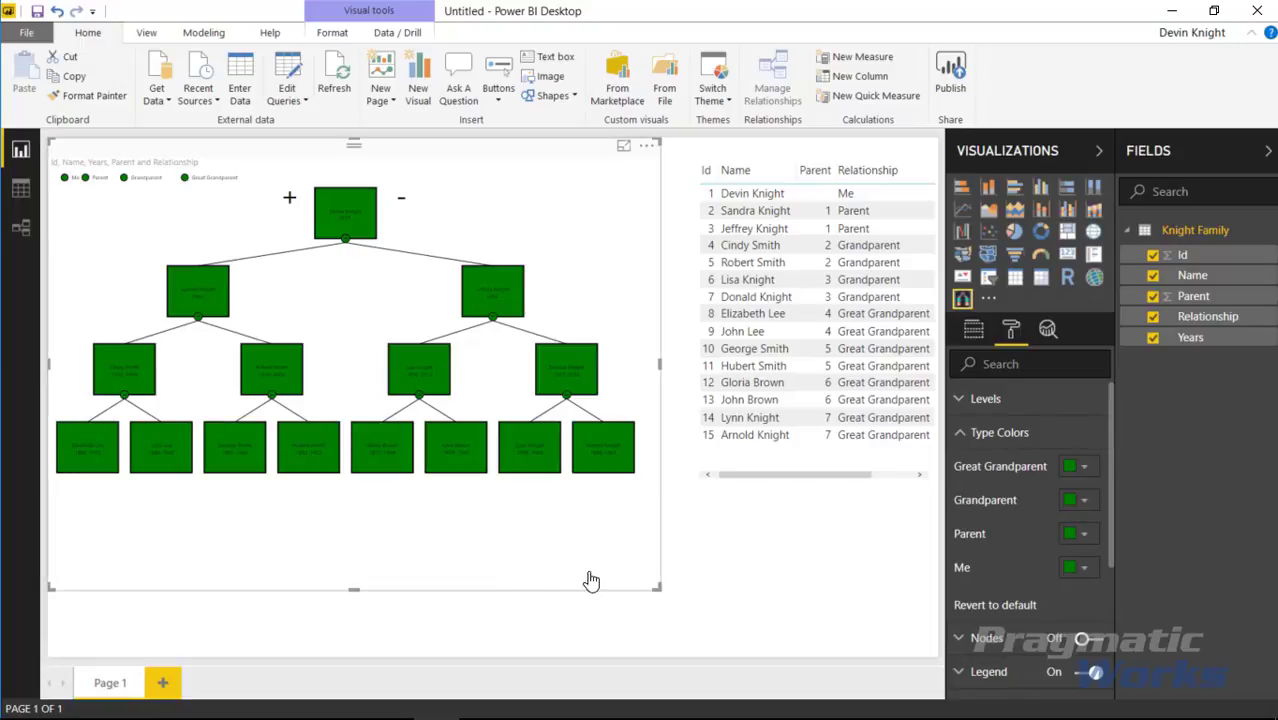
click(1078, 467)
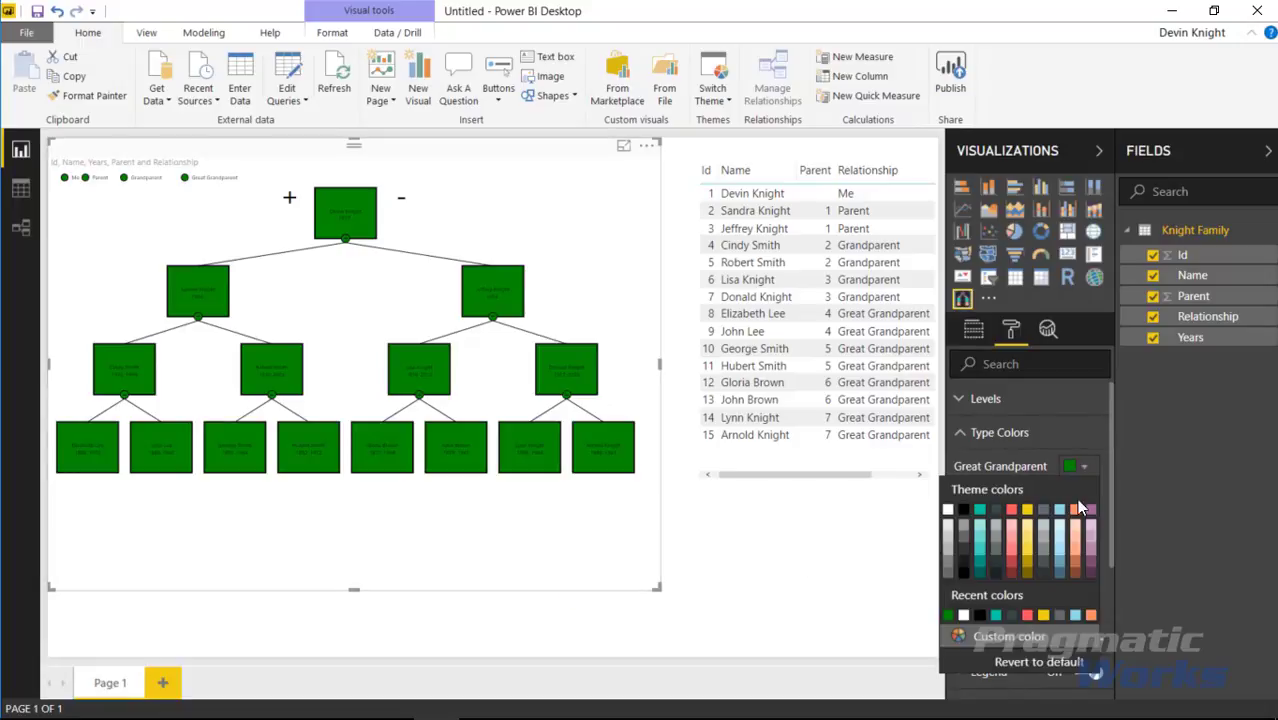
click(1012, 550)
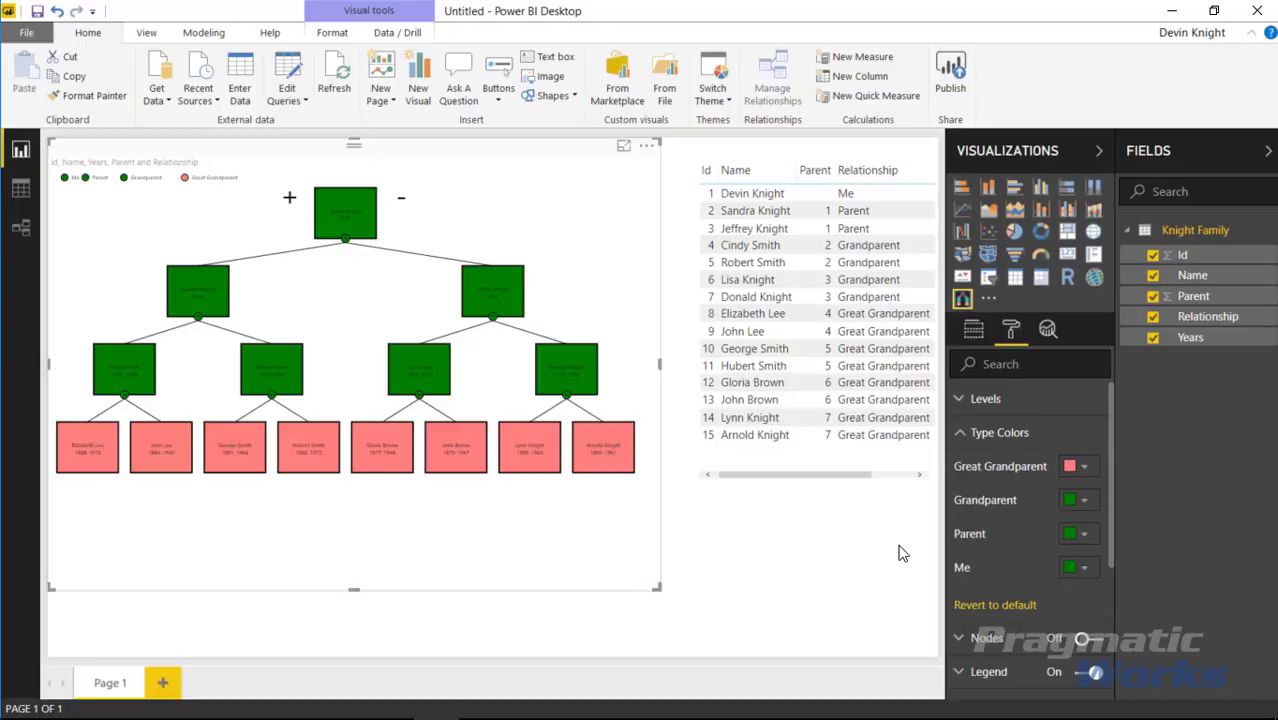
click(1086, 505)
click(1042, 568)
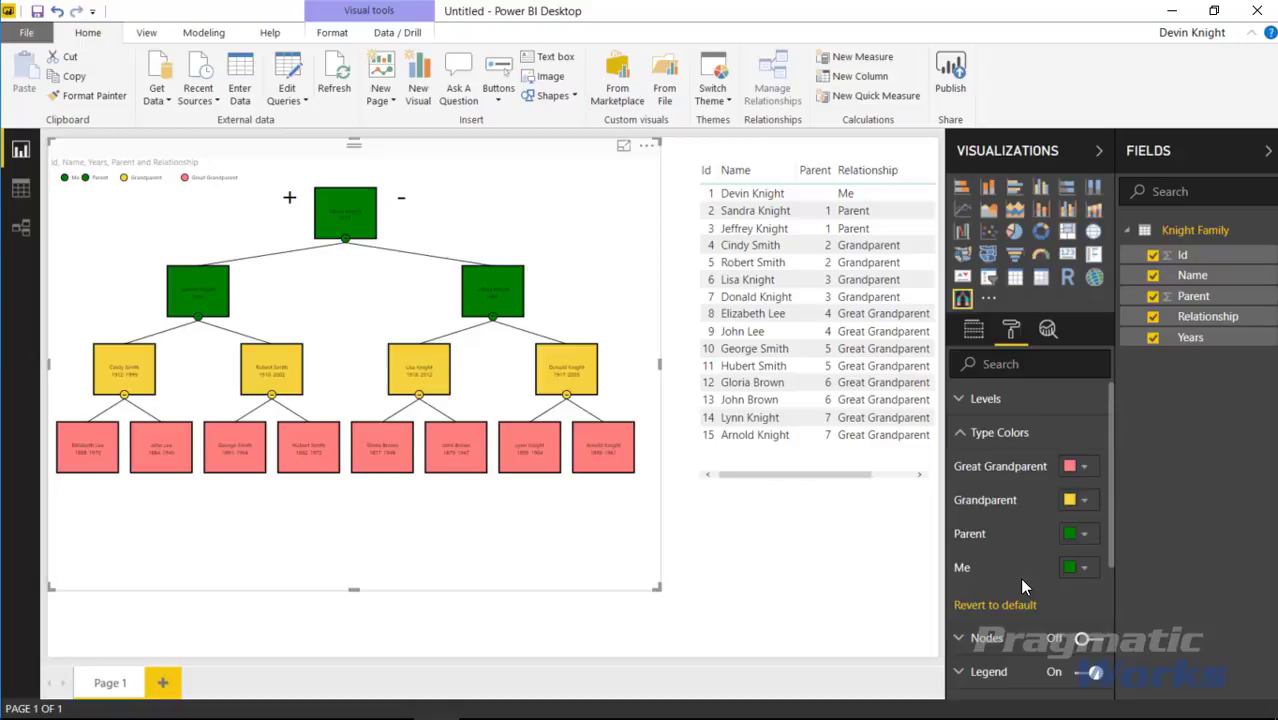
click(1078, 533)
click(1090, 372)
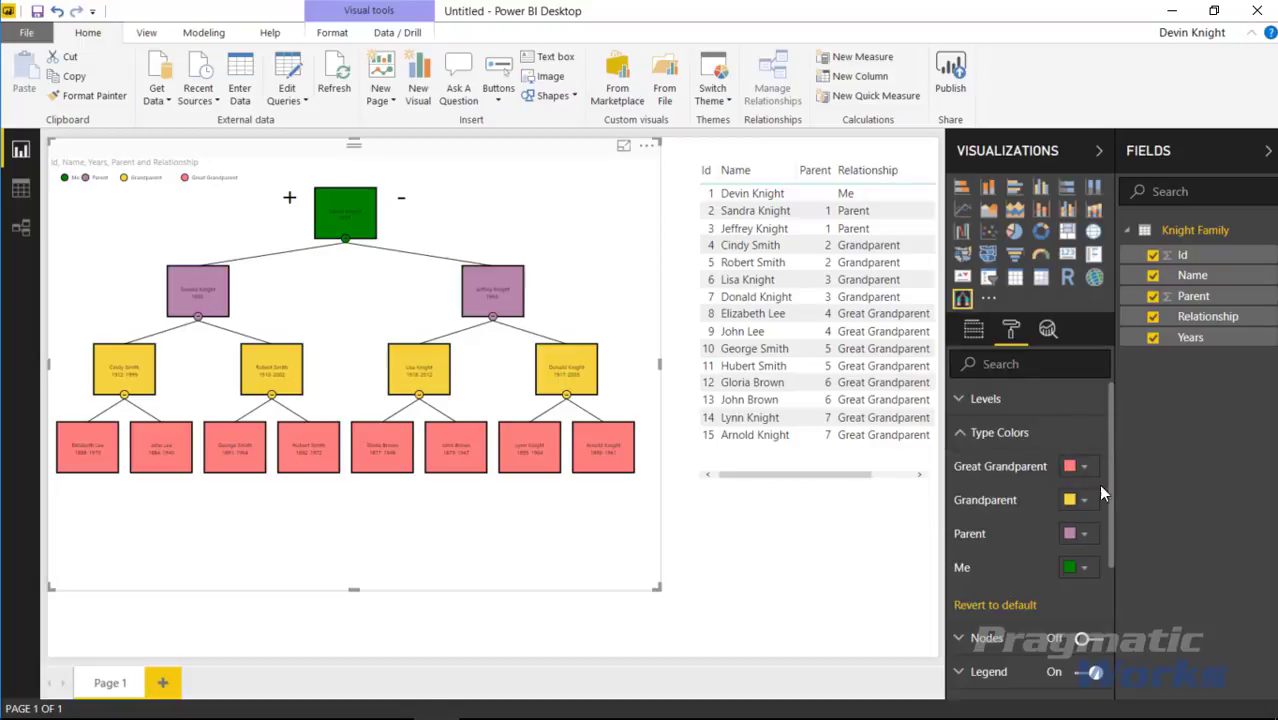
click(1080, 567)
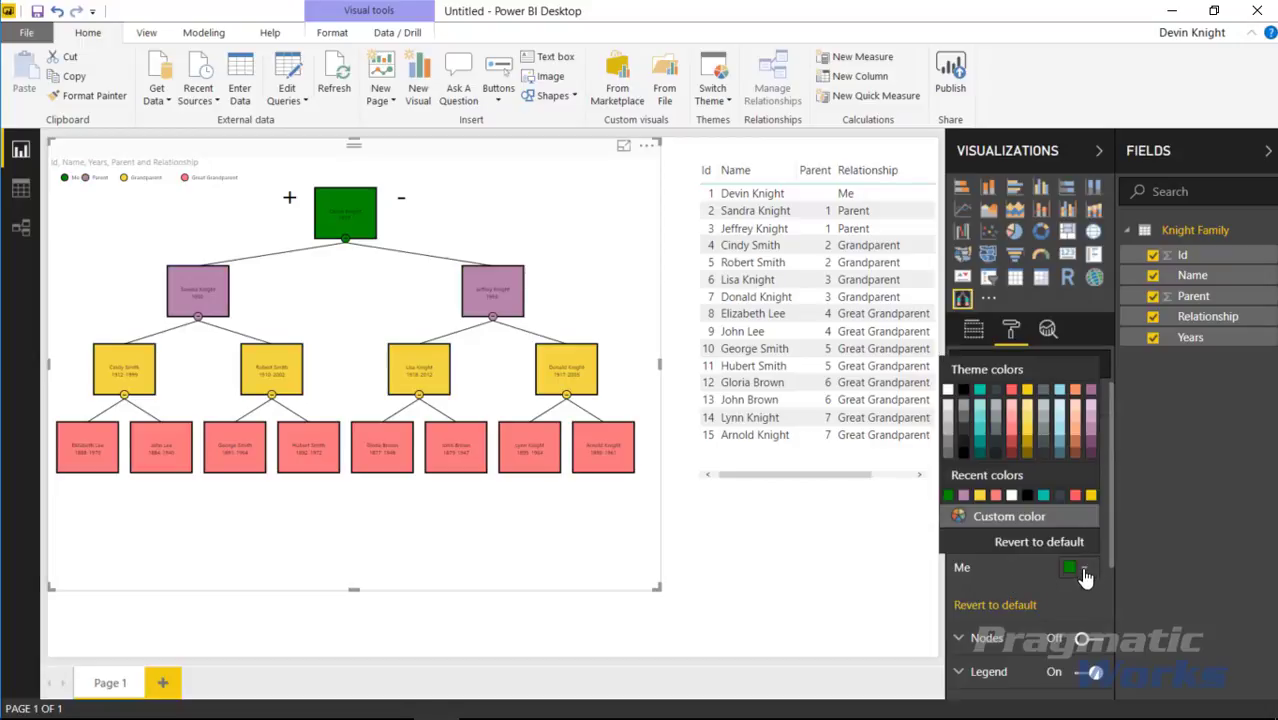
click(980, 432)
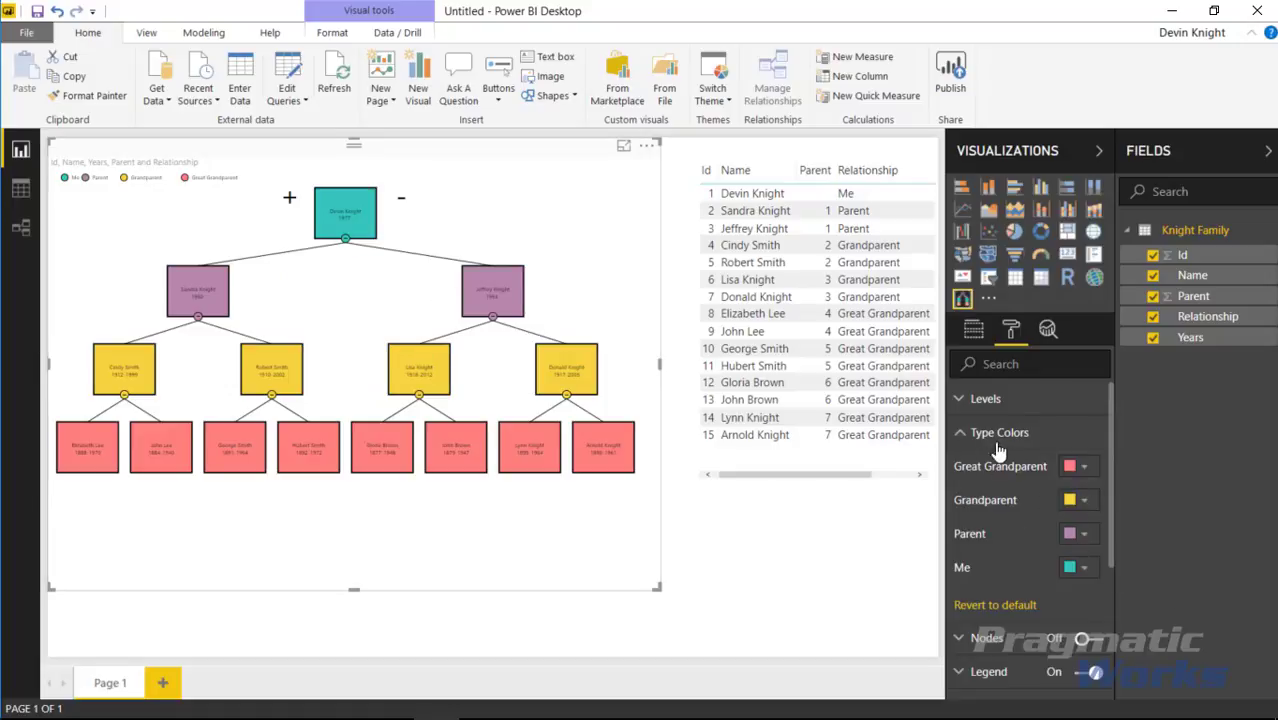
- Check the Great Grandparent colour's hex value, FD817E
click(1083, 466)
click(998, 655)
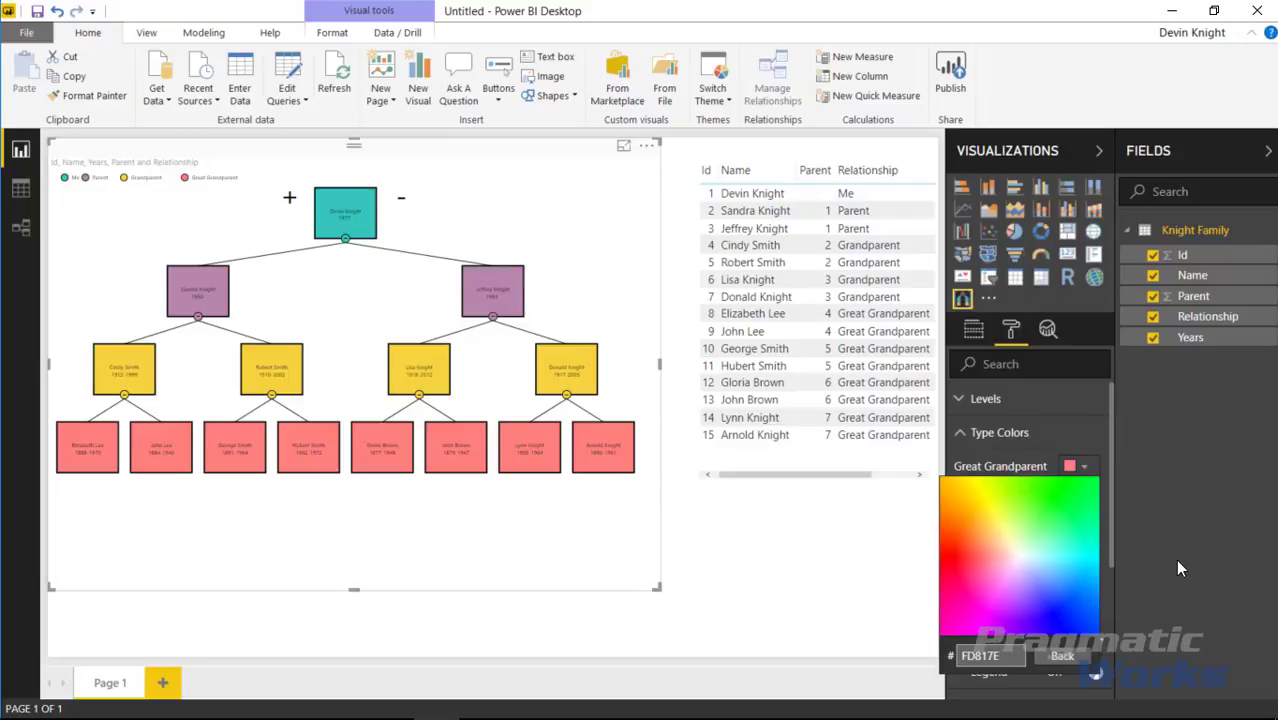
click(1068, 656)
- Turn on Nodes formatting, keeping automatic node sizing rather than fixed height and width
click(962, 433)
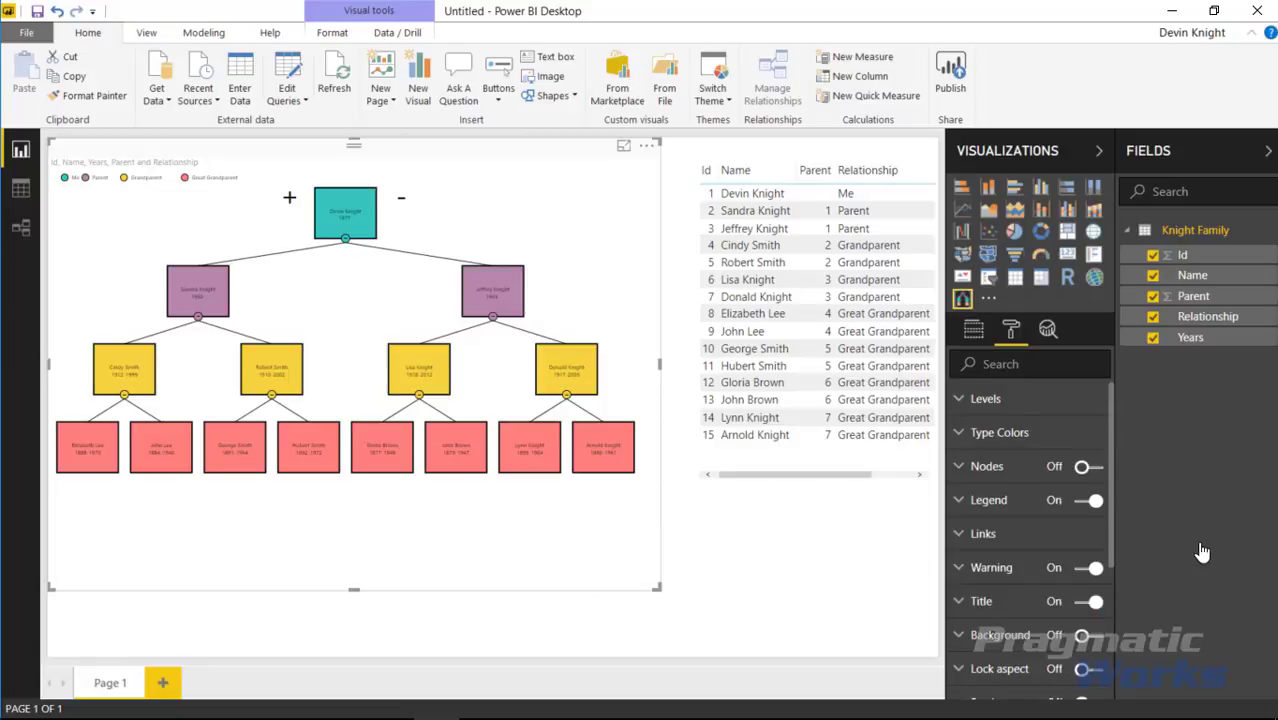
click(973, 470)
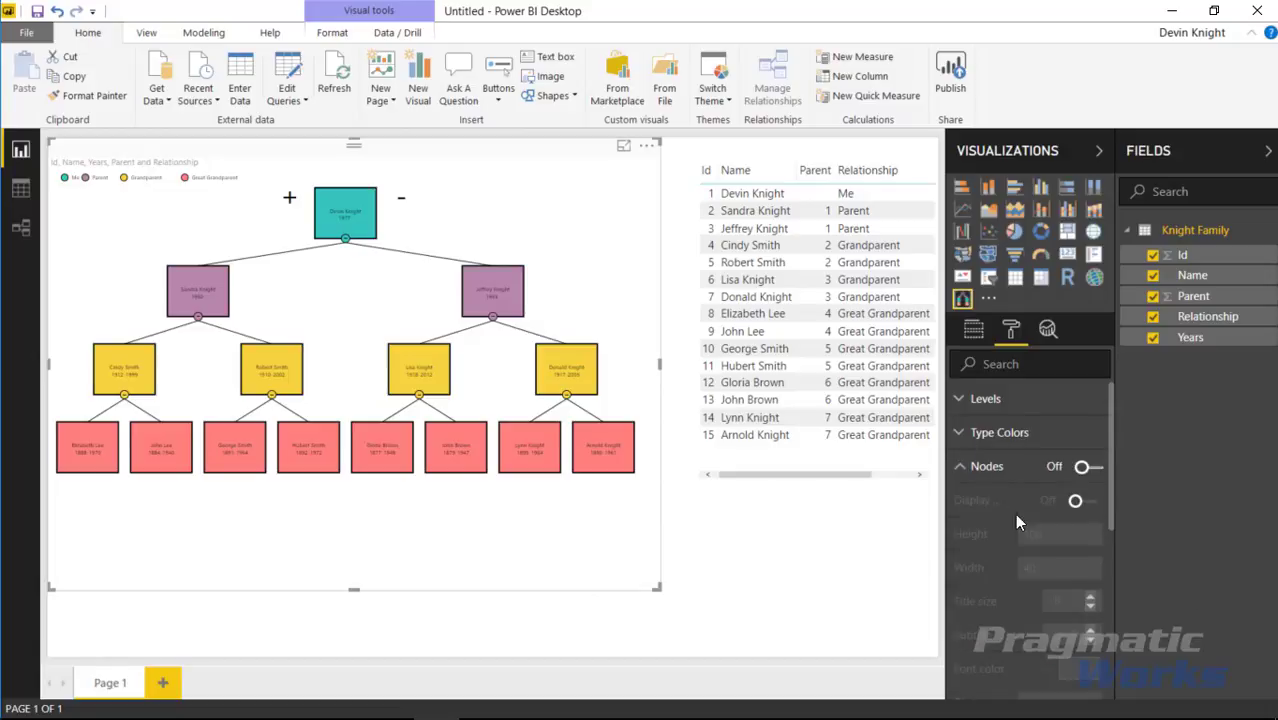
click(1090, 472)
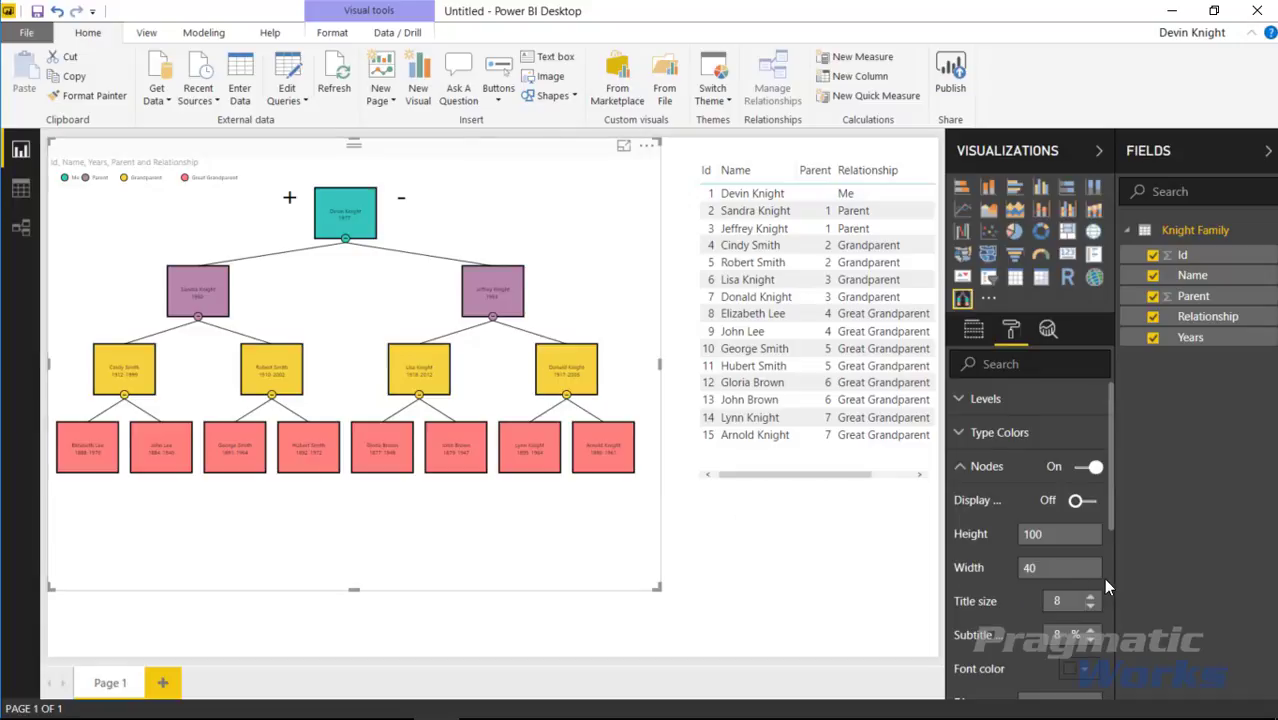
click(1093, 504)
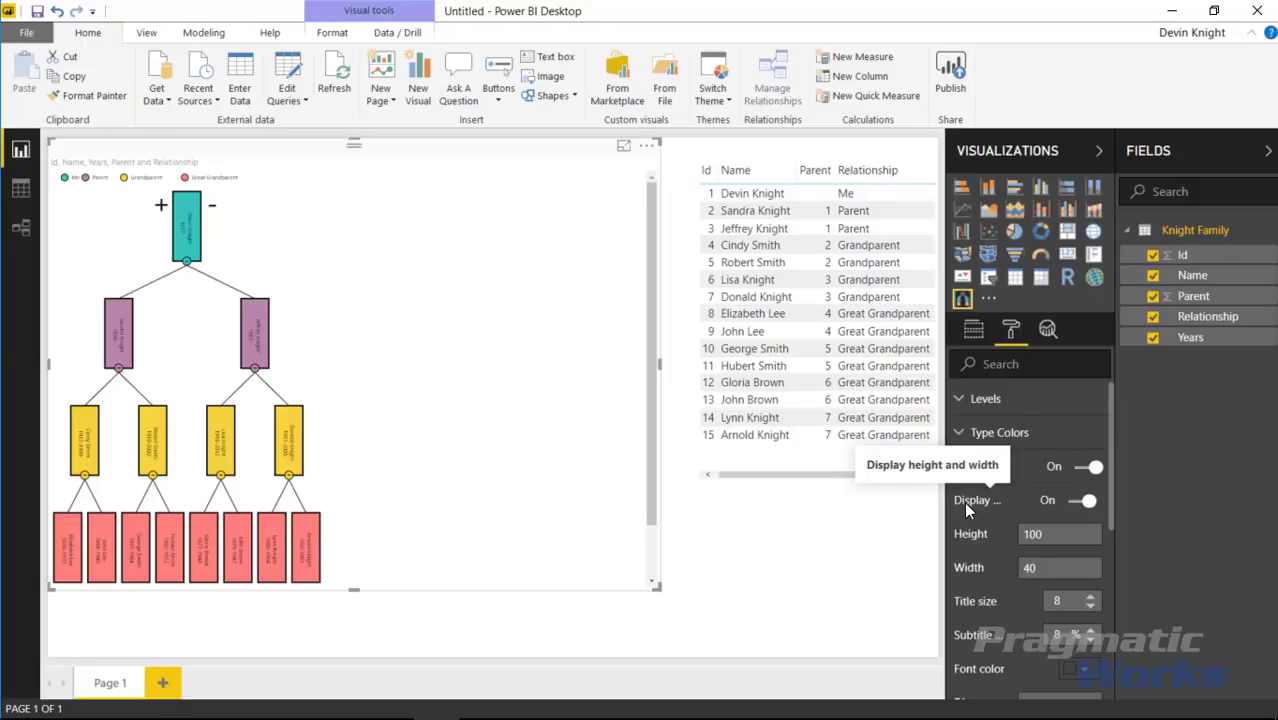
click(1084, 503)
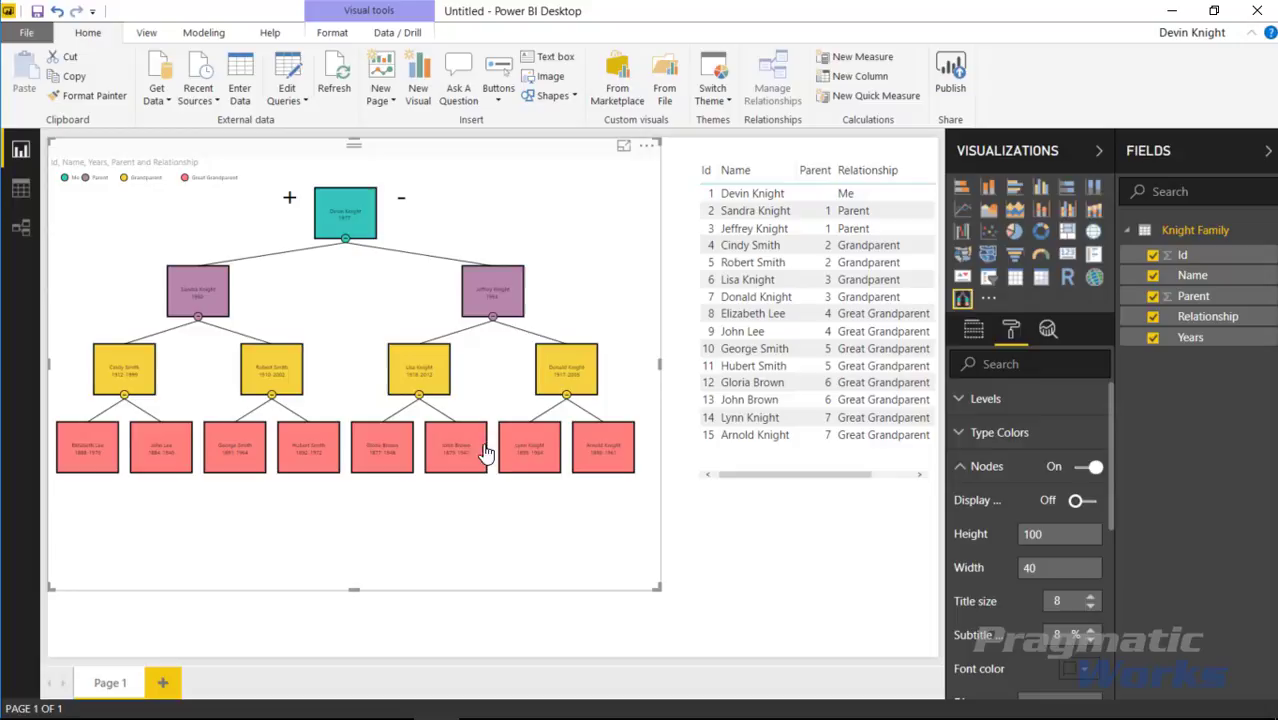
- Raise the node Title size to 13 and Subtitle size to 12%
click(1090, 596)
click(1090, 596)
click(1090, 596)
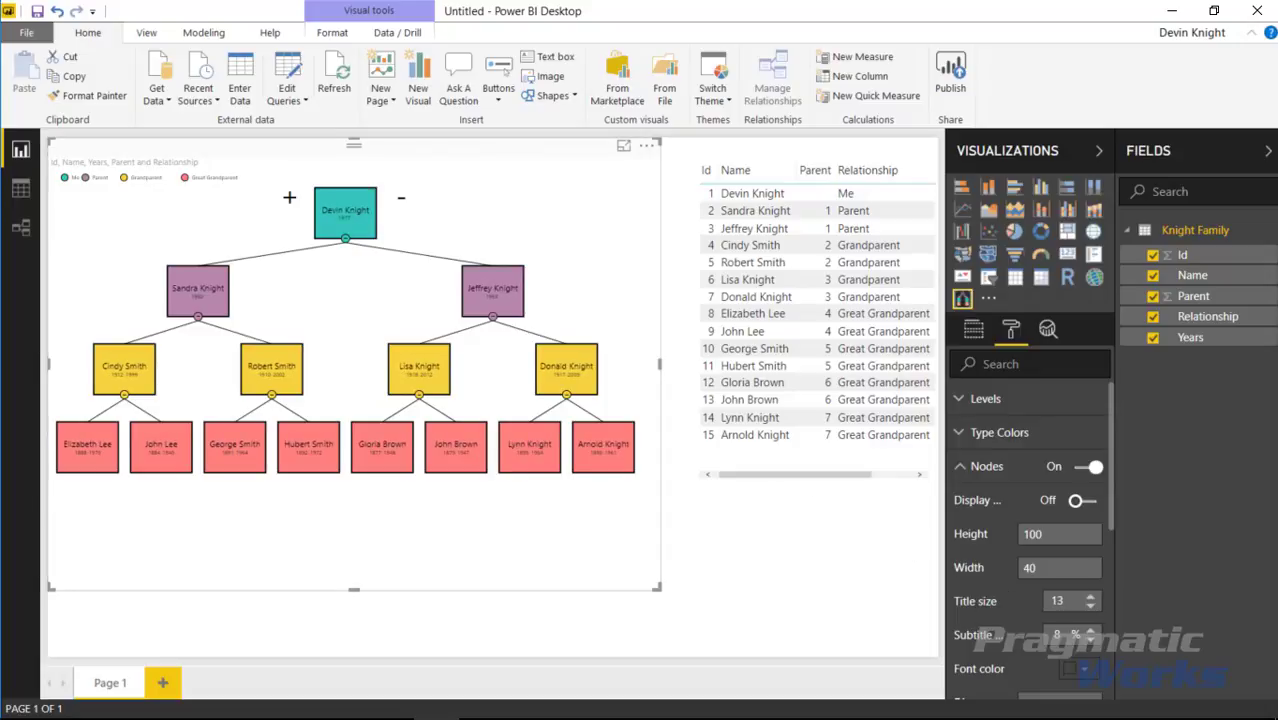
click(1090, 596)
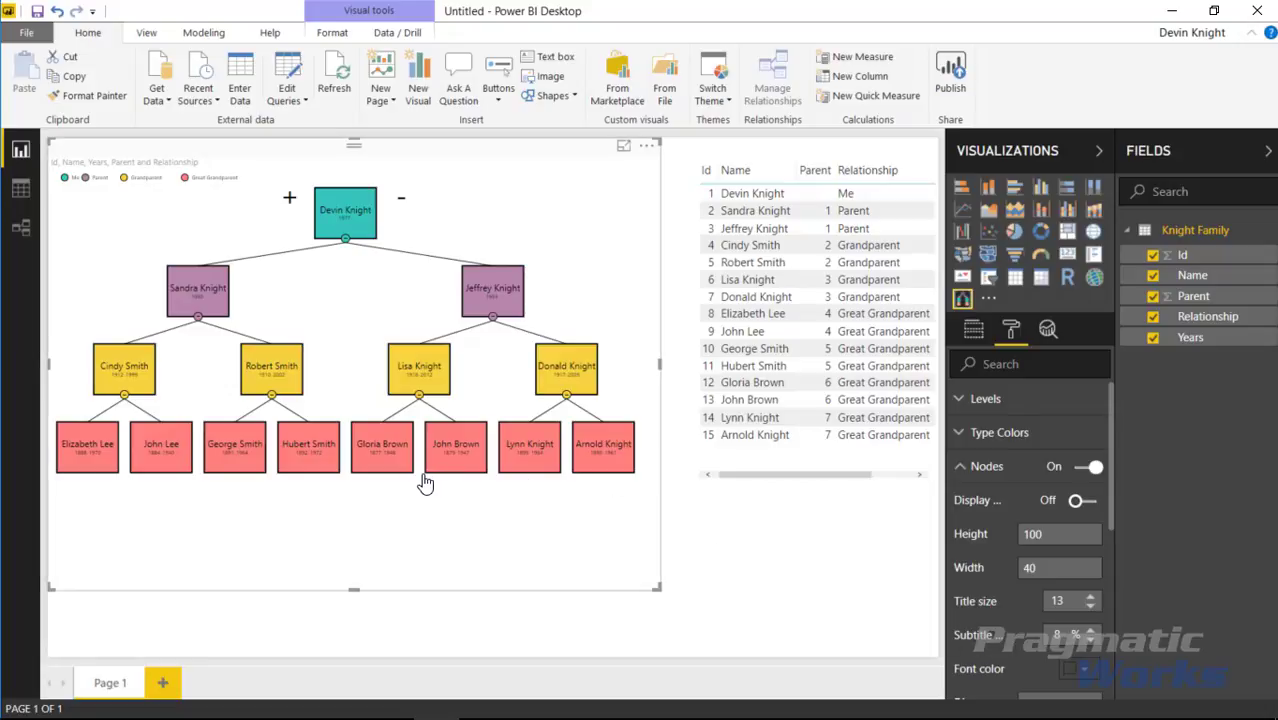
click(1090, 629)
click(1090, 629)
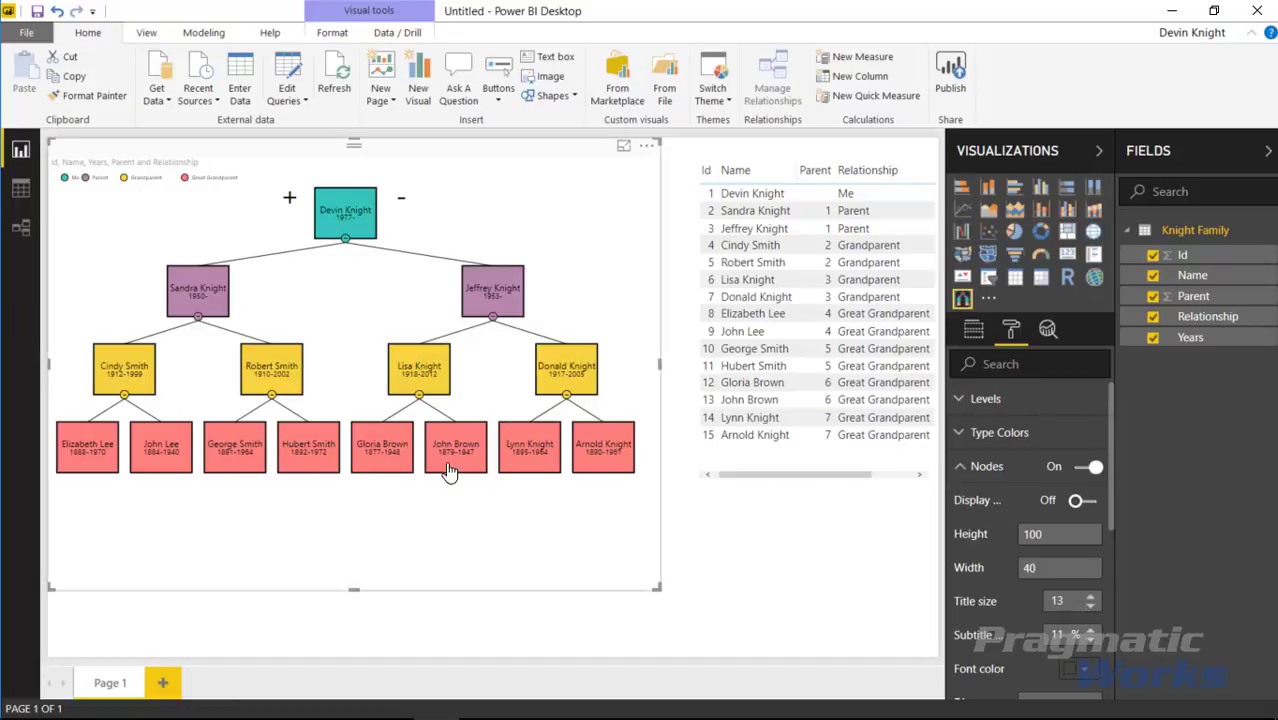
click(1090, 629)
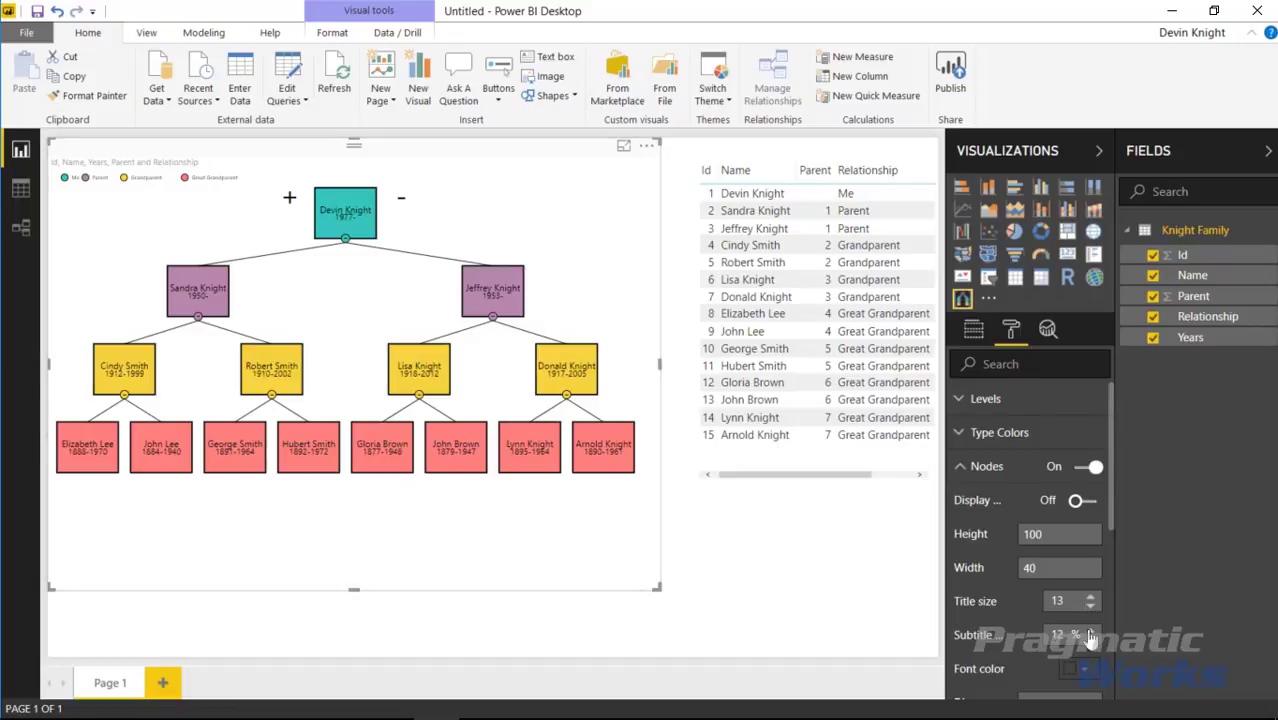
- Set the node font colour to black
scroll(1024, 600, down, 2)
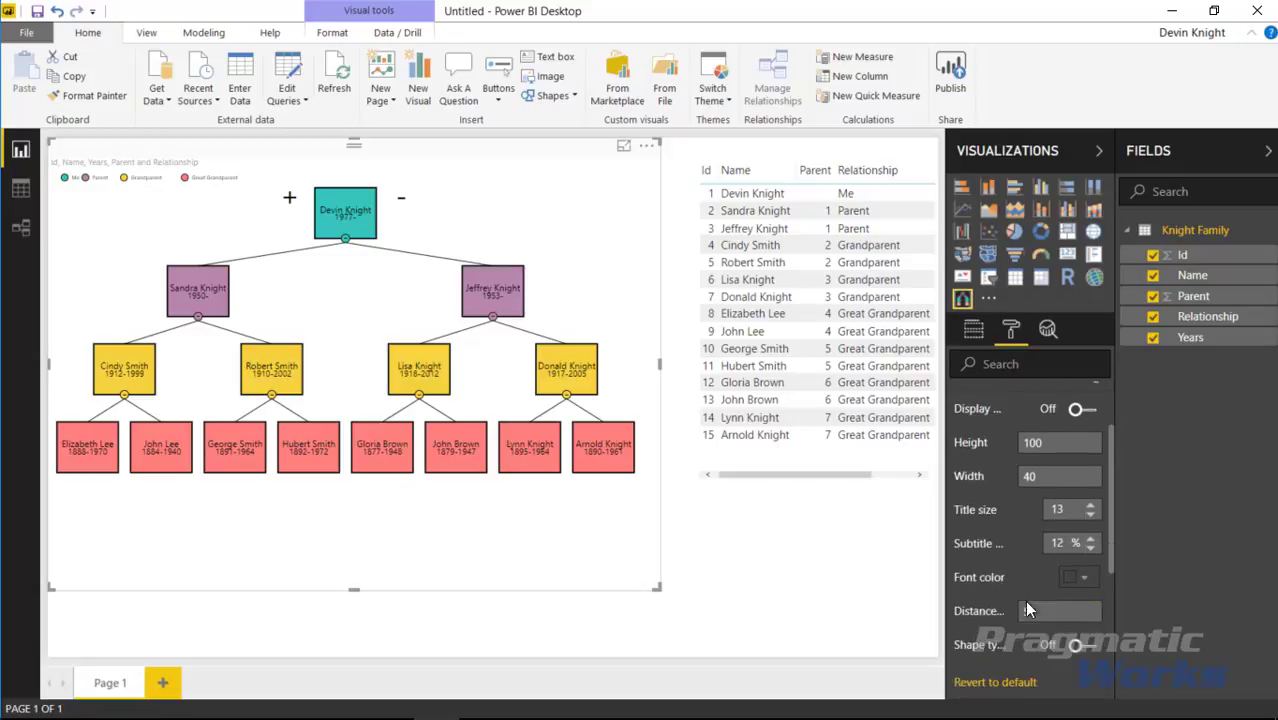
click(1082, 576)
click(1027, 502)
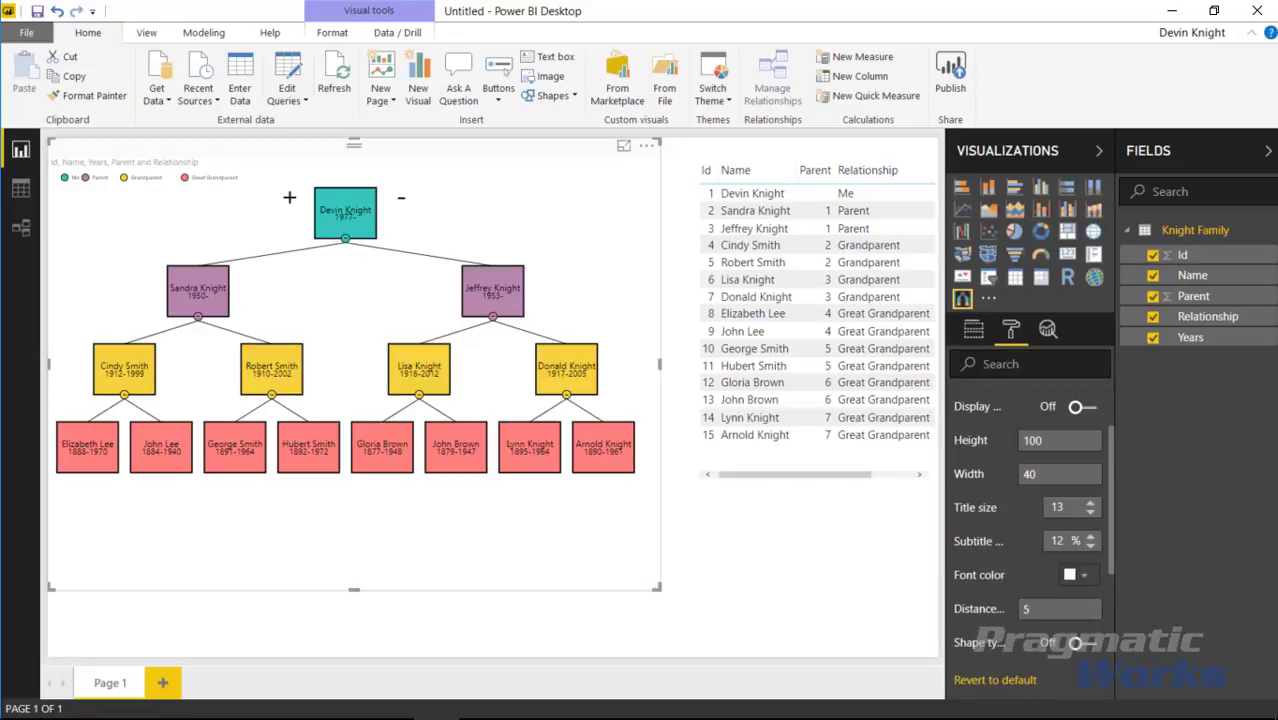
click(1080, 575)
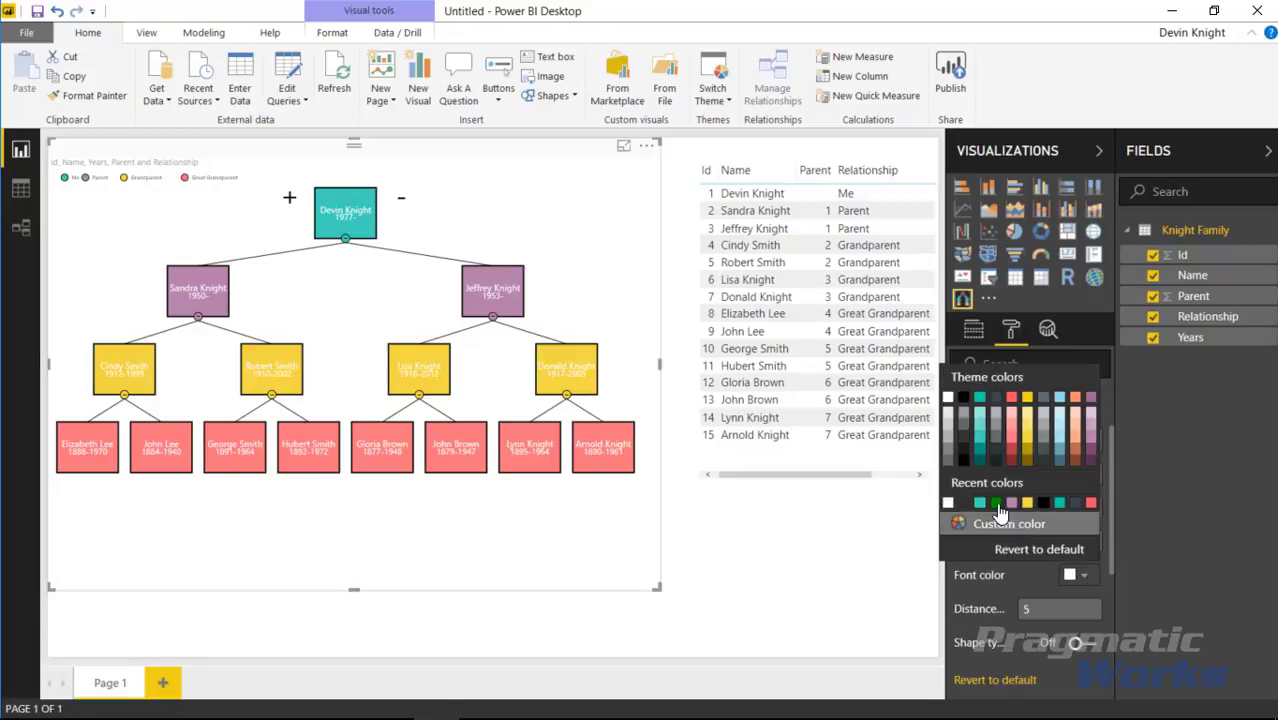
click(963, 399)
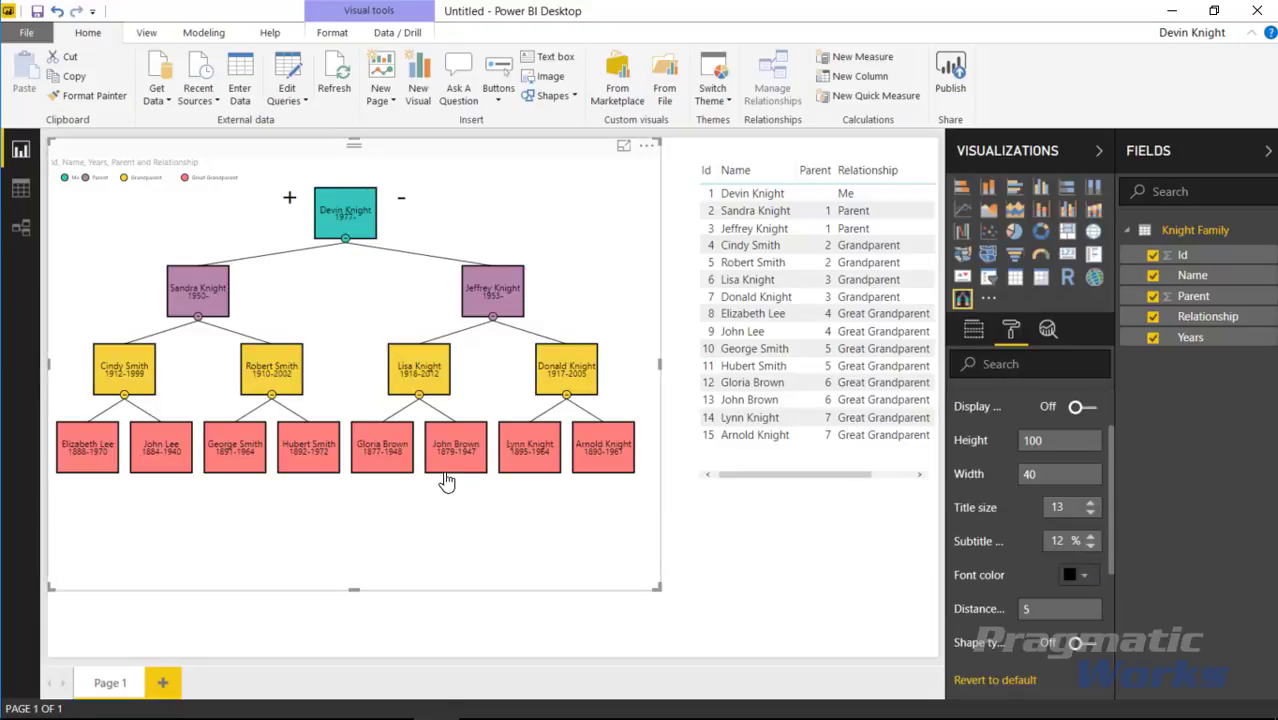
scroll(1036, 600, down, 2)
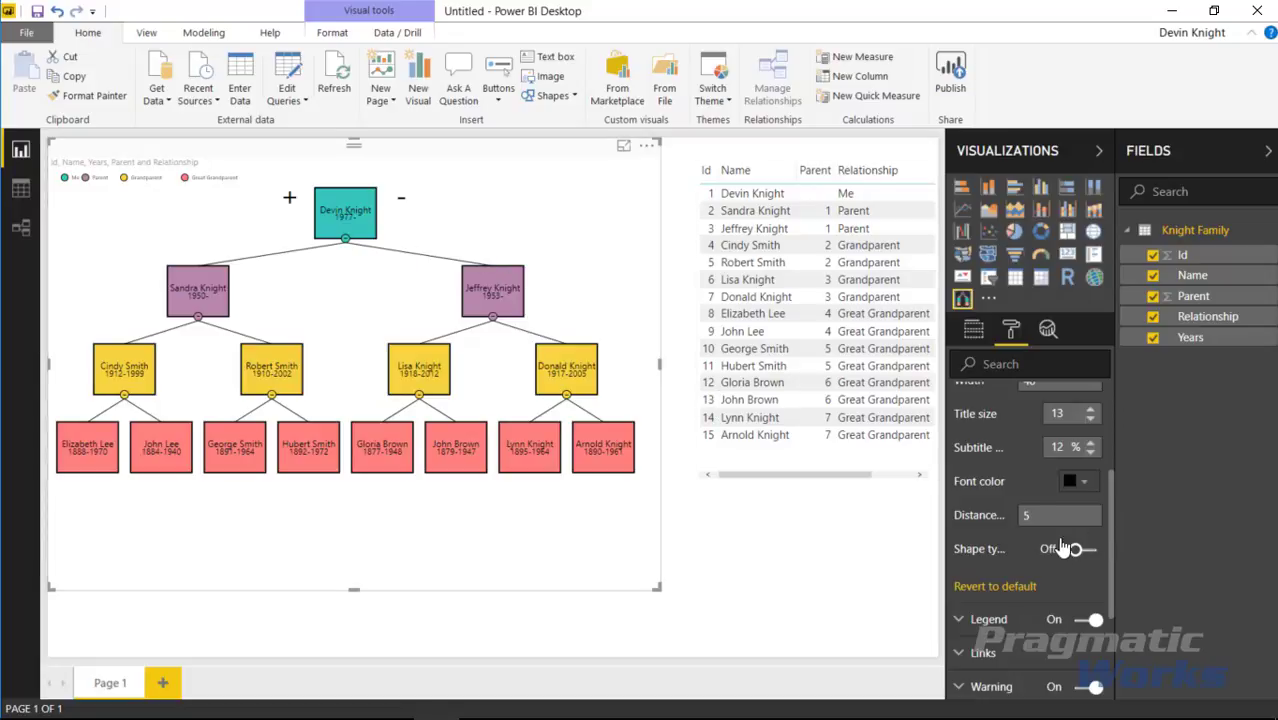
- Set node Distance to 7 and switch Shape type on for oval nodes
click(1038, 514)
text(7)
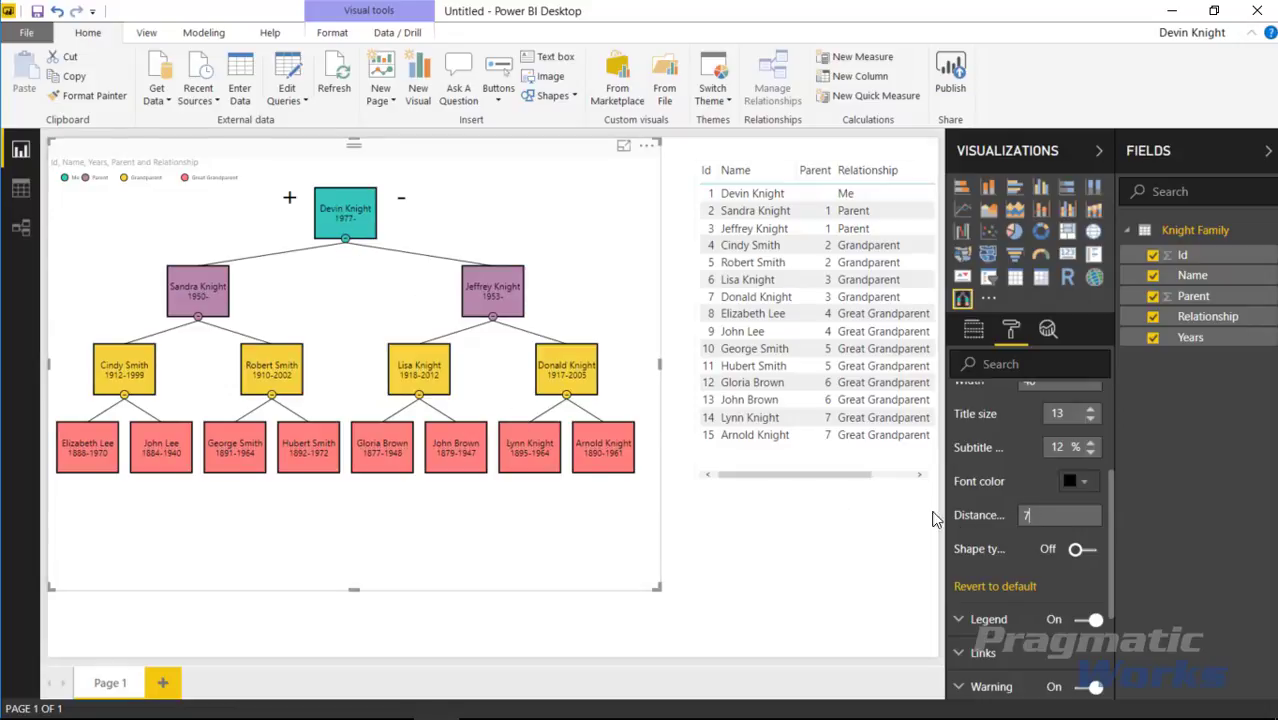
text(15)
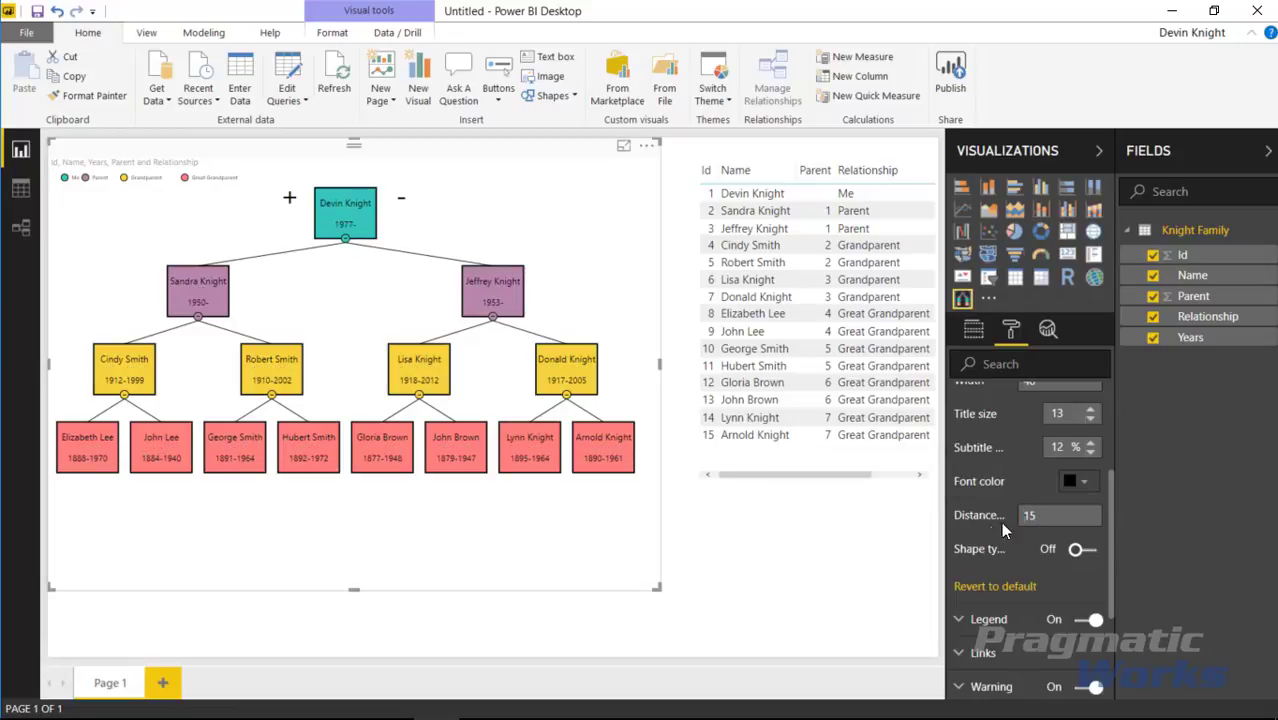
text(7)
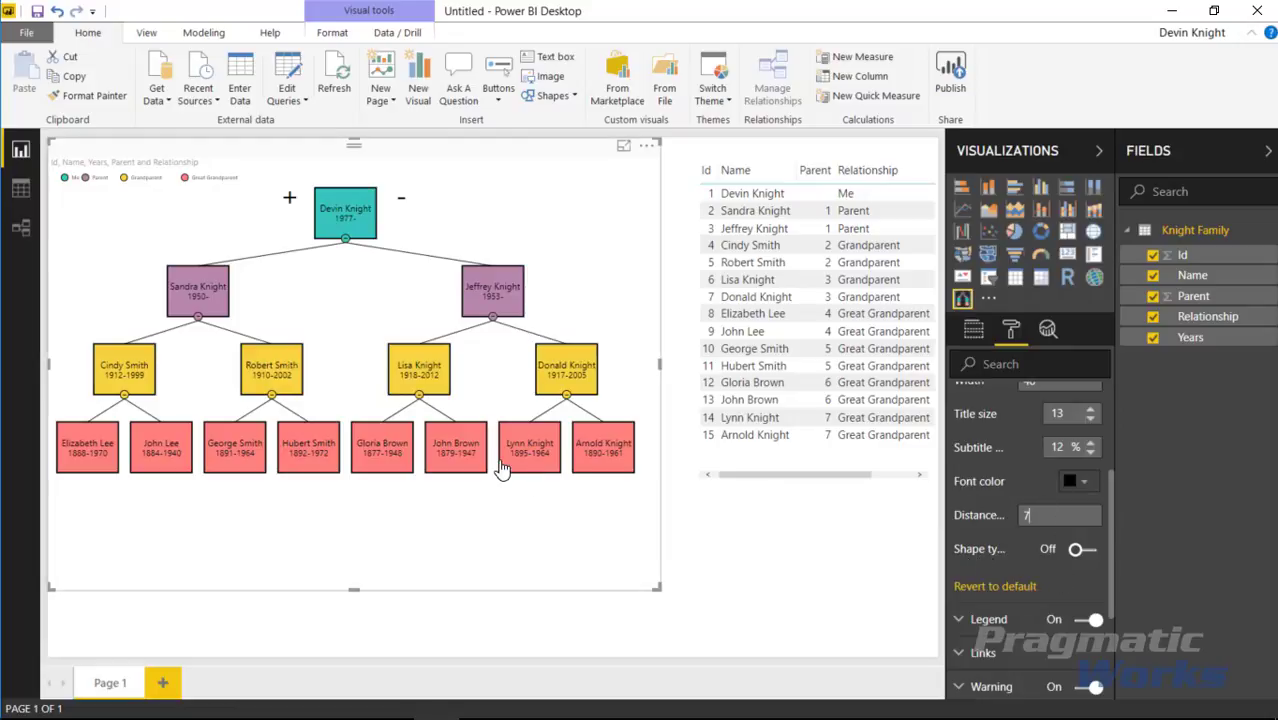
click(567, 493)
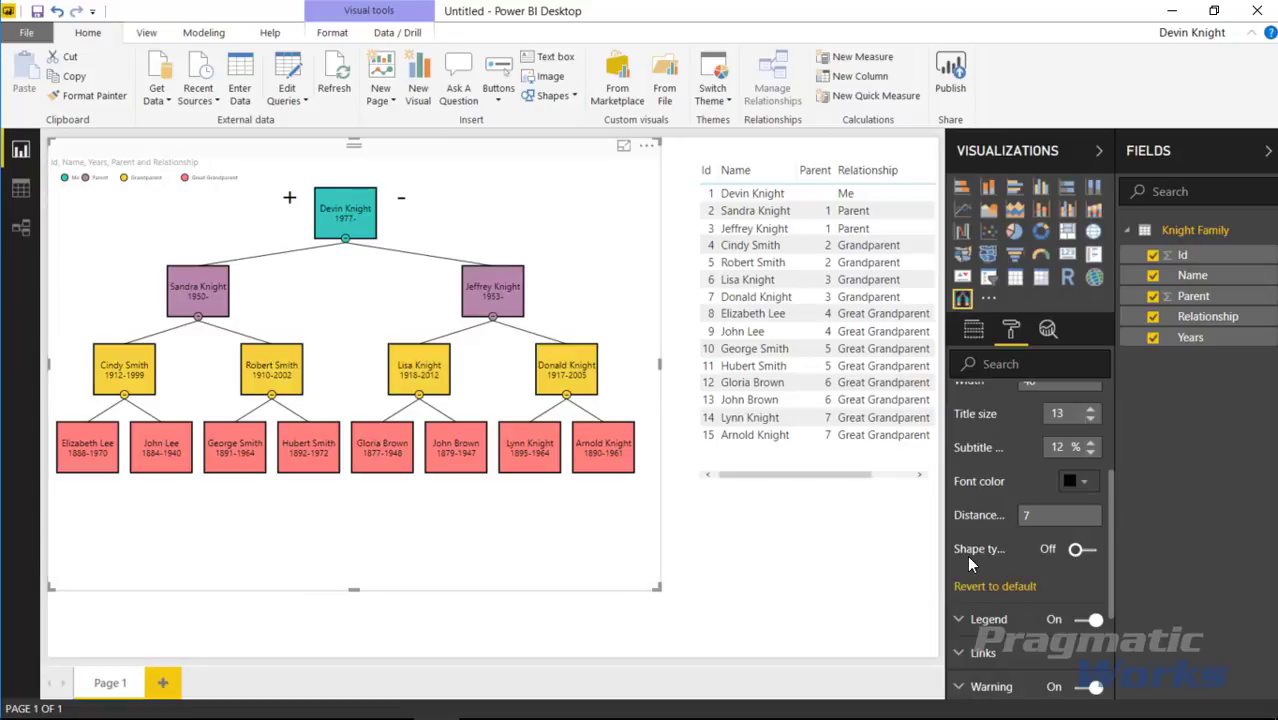
click(1078, 550)
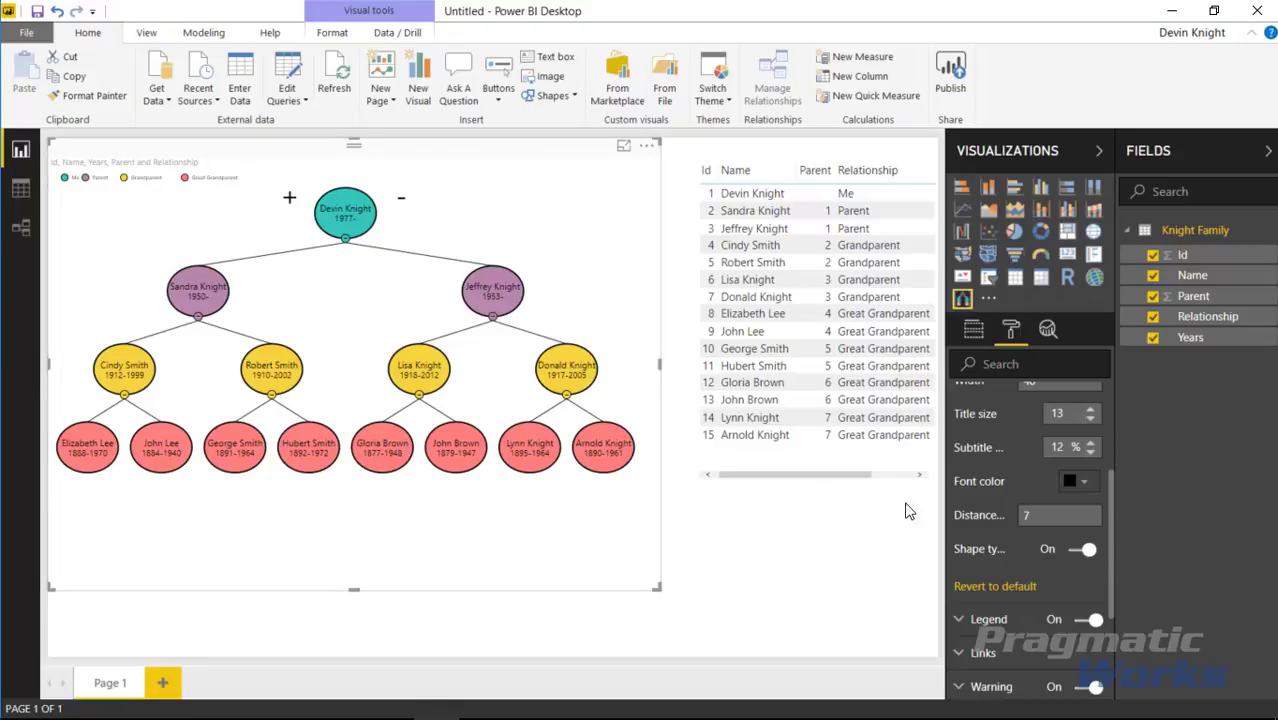
- Raise legend Text Size to 15 and set its Position to Bottom, then Auto
scroll(1085, 557, down, 3)
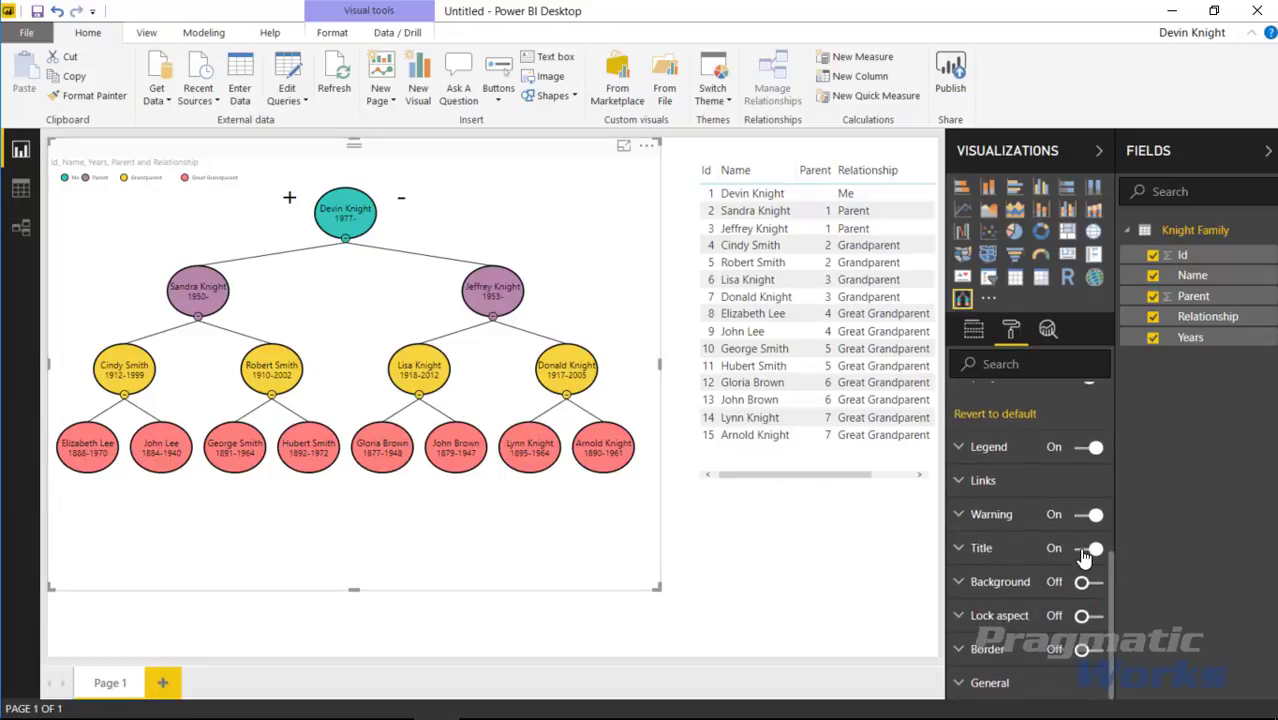
click(961, 449)
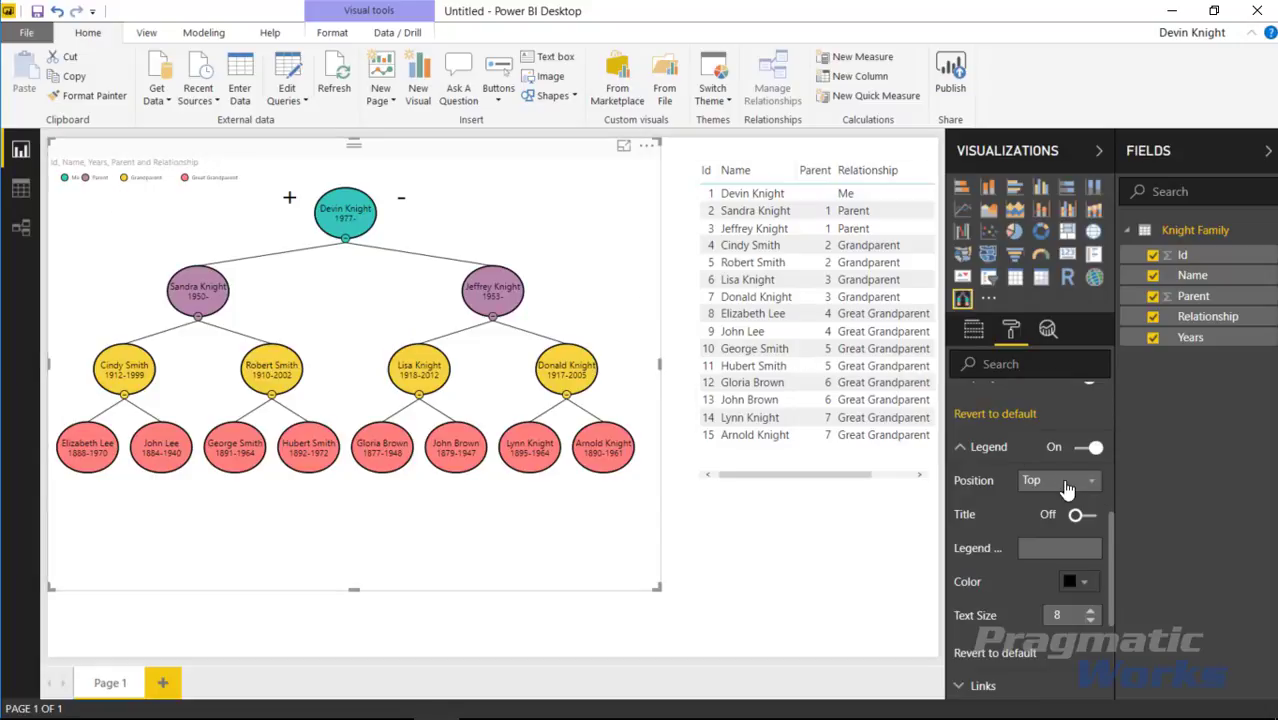
click(1090, 609)
click(1090, 609)
click(1090, 609)
click(1090, 609)
click(1090, 609)
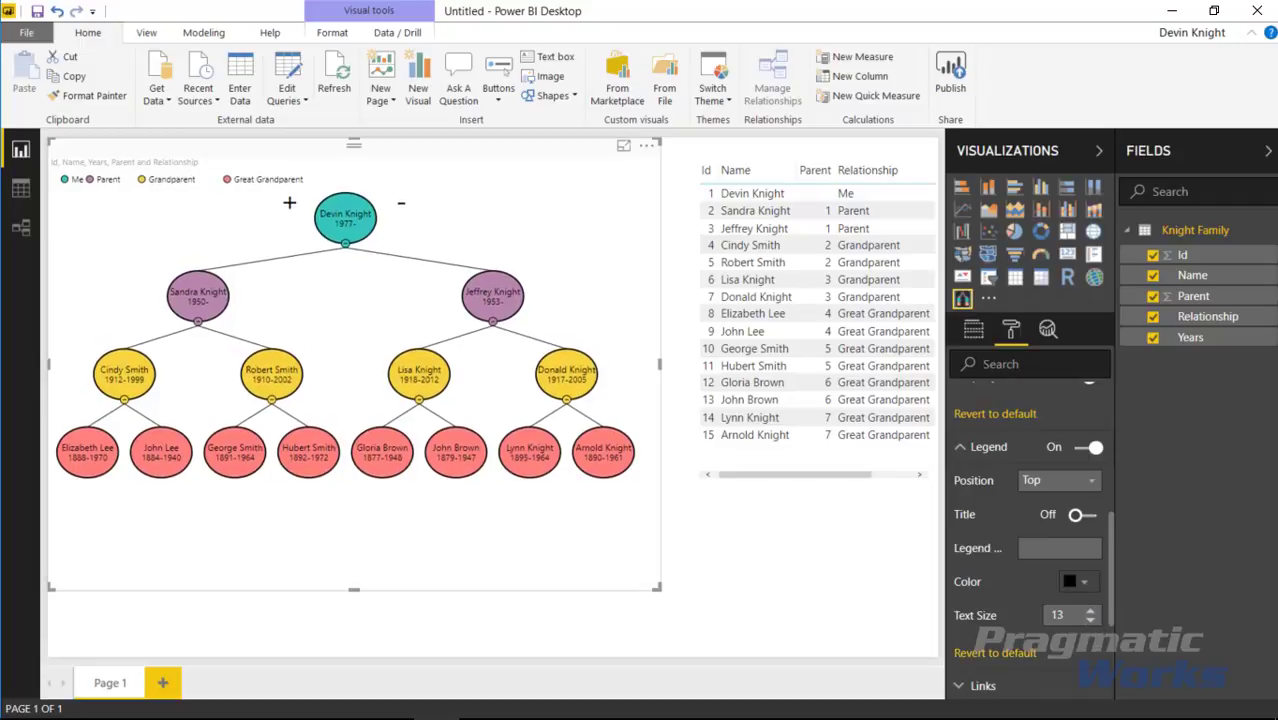
click(1090, 609)
click(1090, 609)
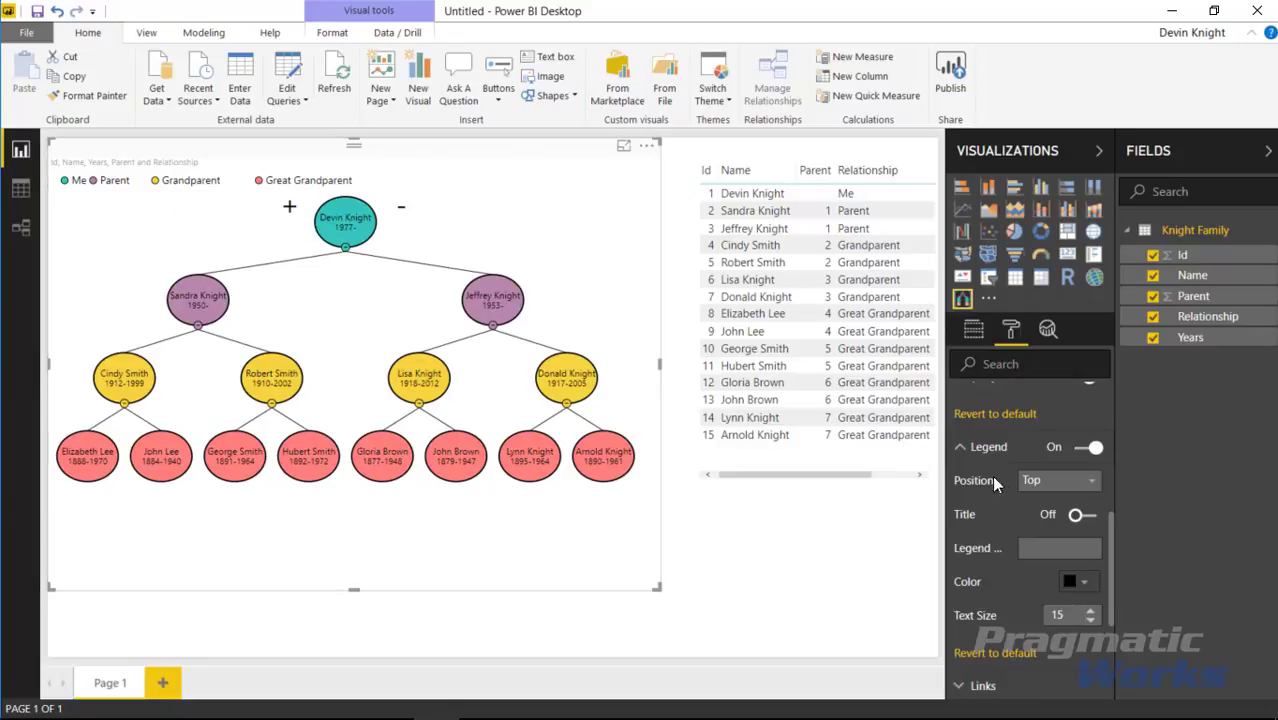
click(1066, 484)
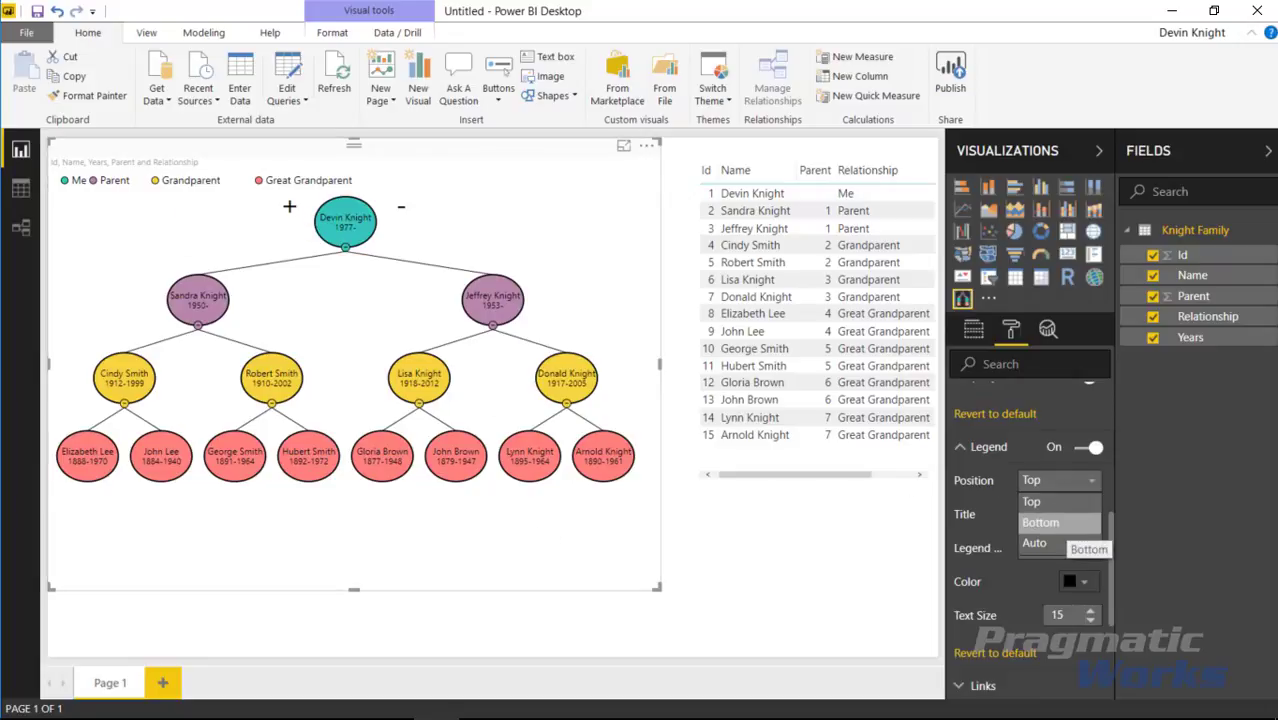
click(1068, 522)
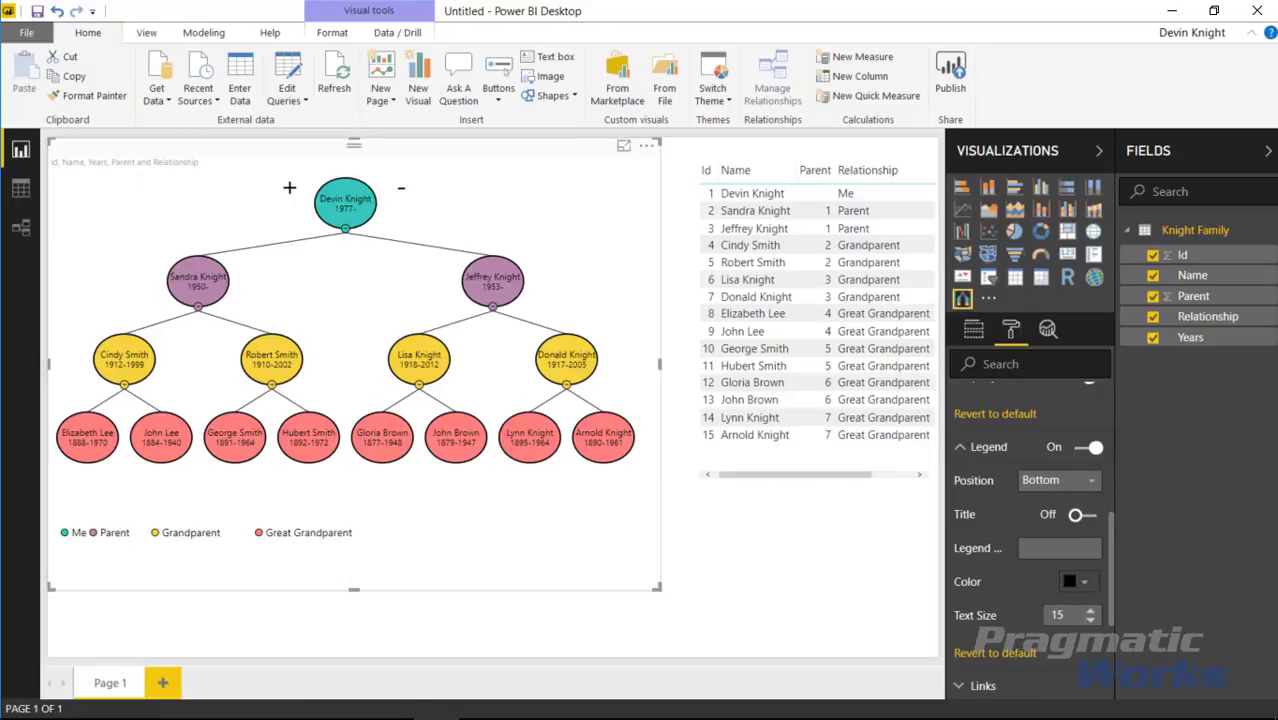
click(1088, 484)
click(1050, 545)
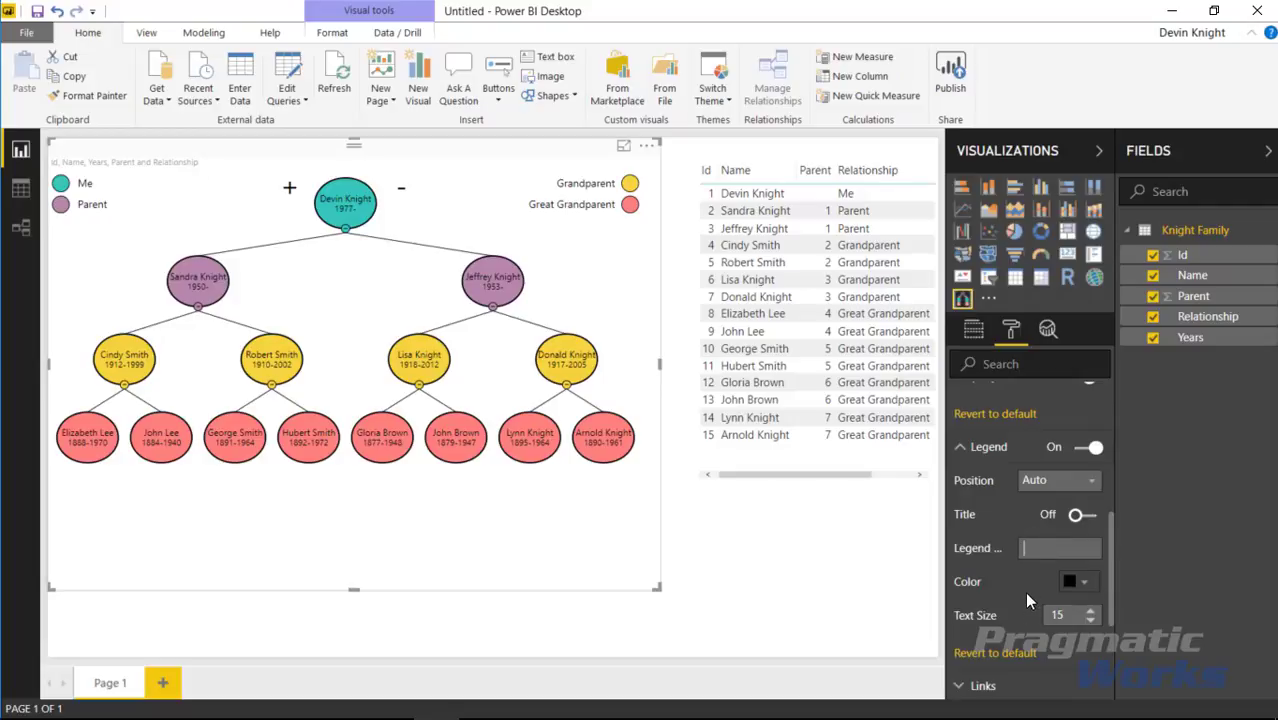
click(960, 449)
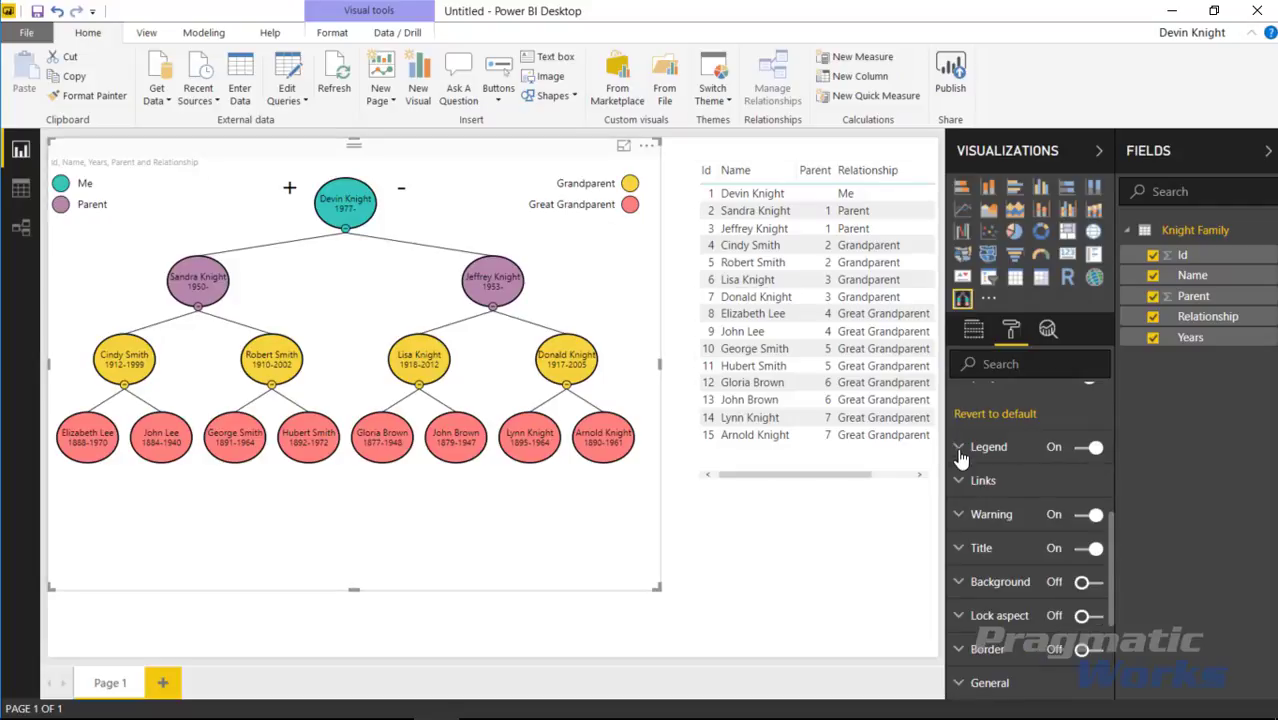
click(960, 481)
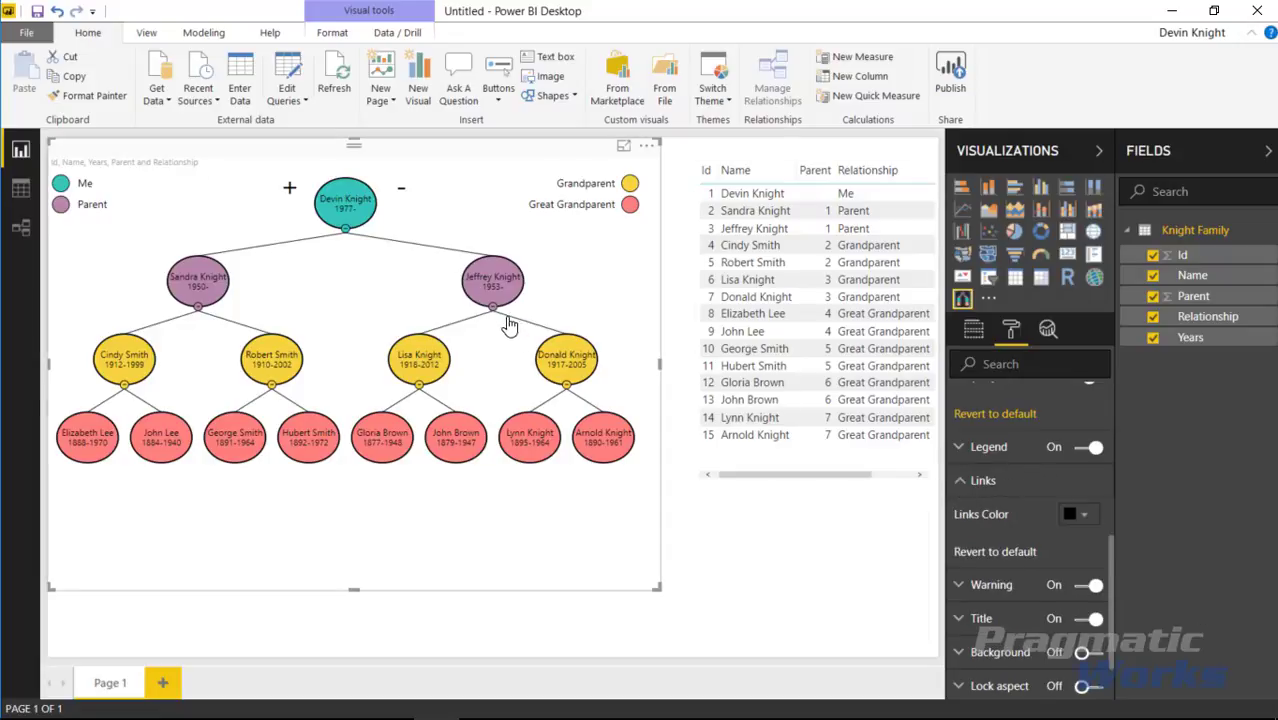
click(1077, 514)
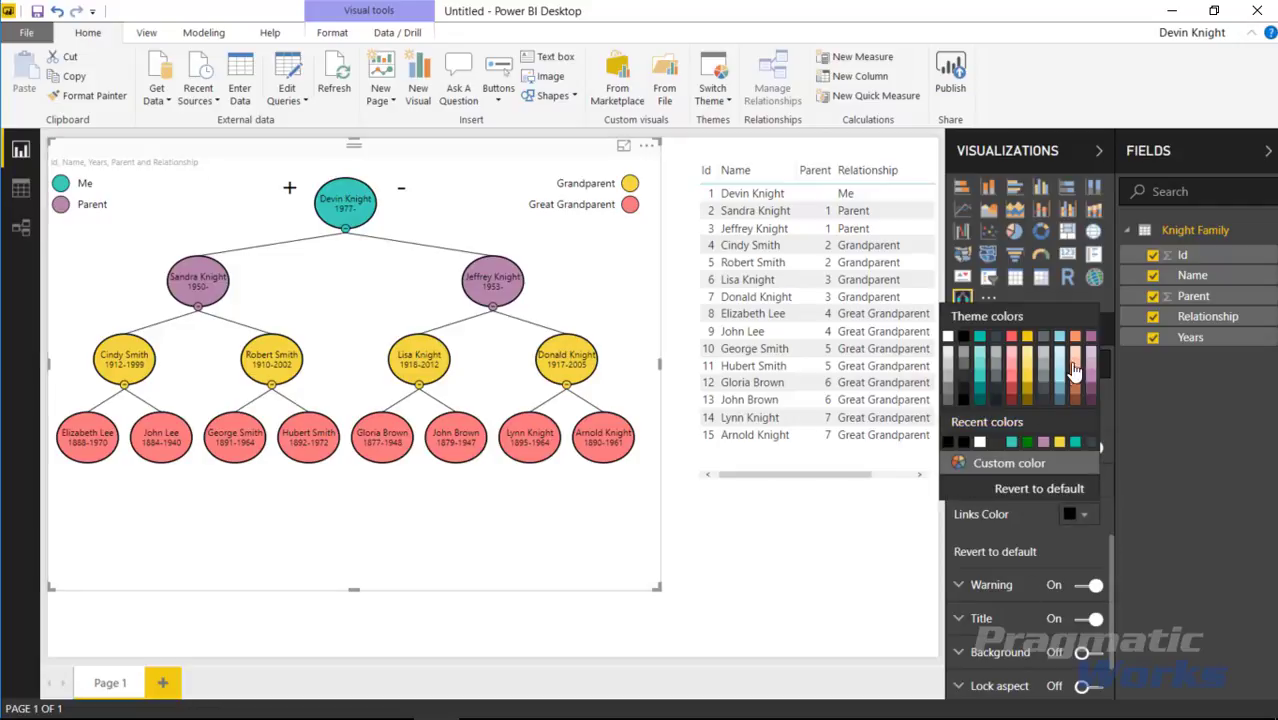
click(1091, 400)
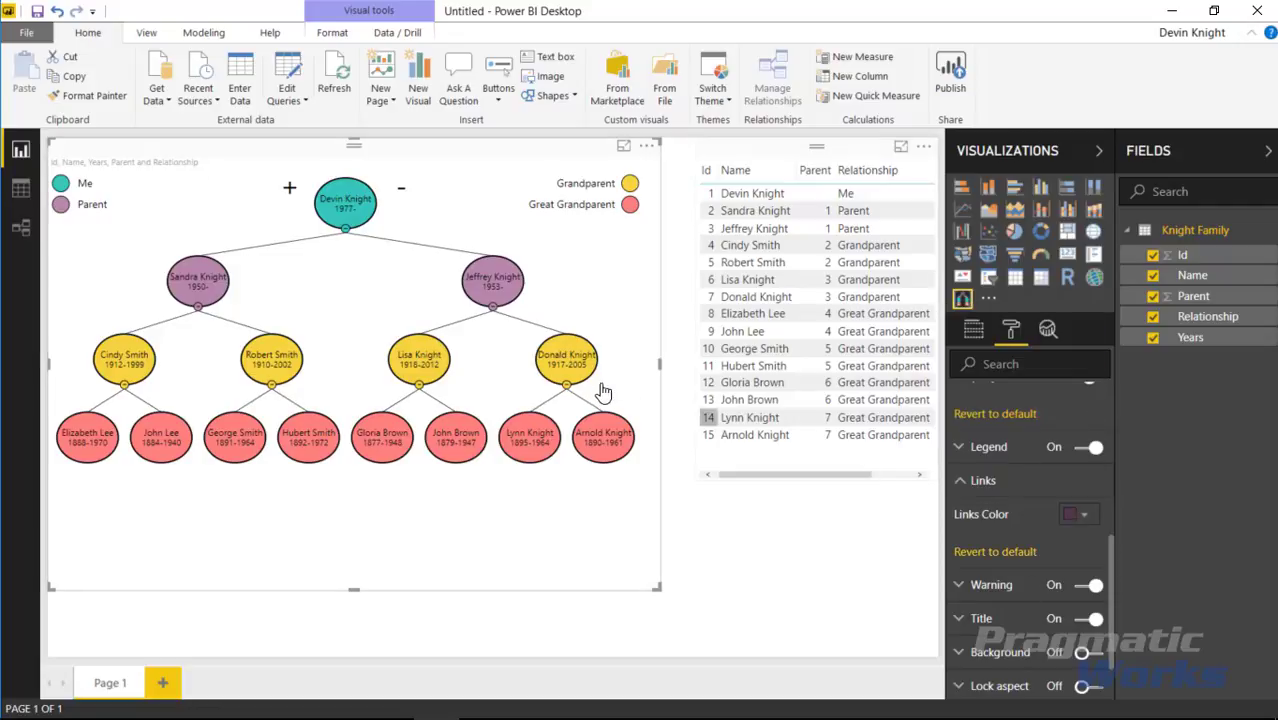
click(1077, 515)
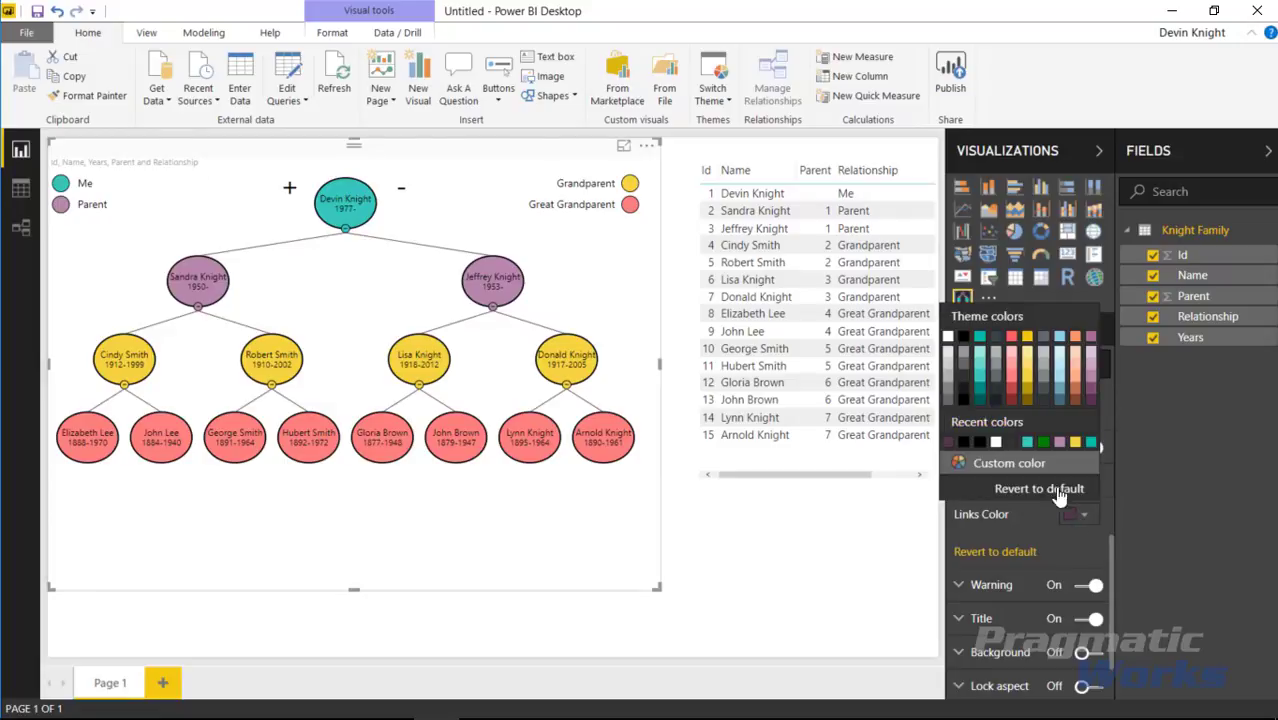
click(1015, 414)
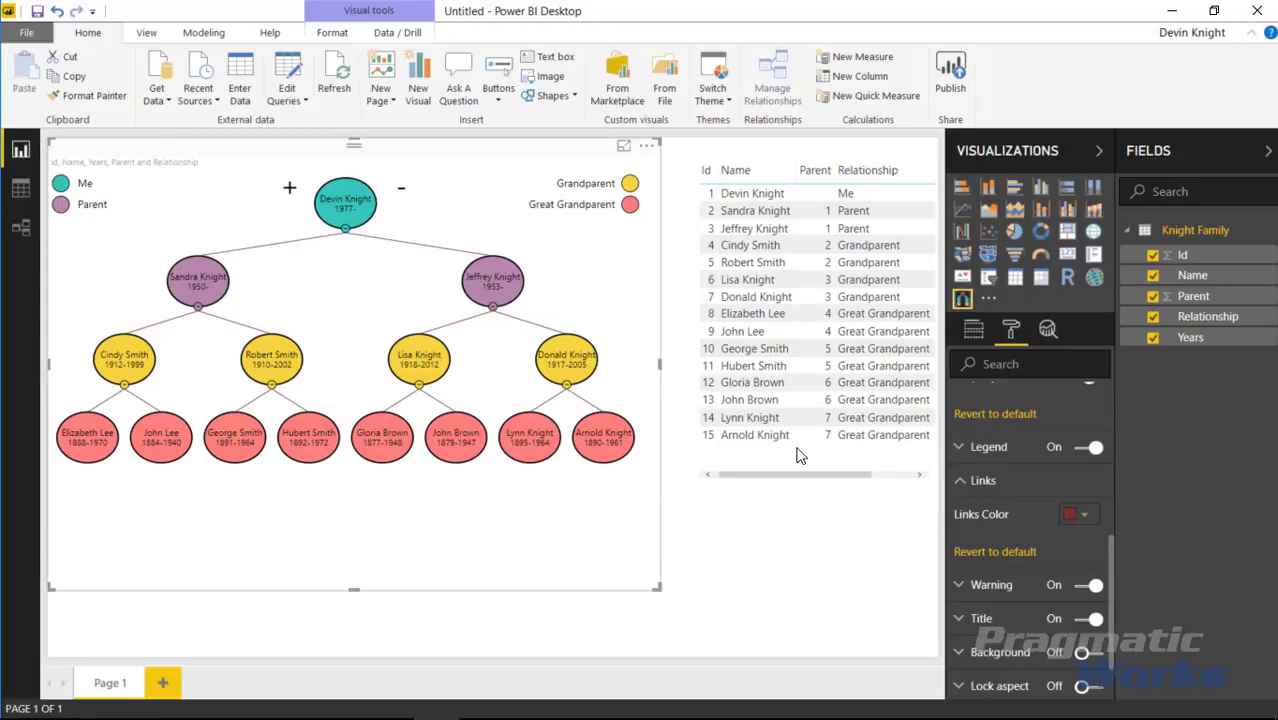
click(1077, 515)
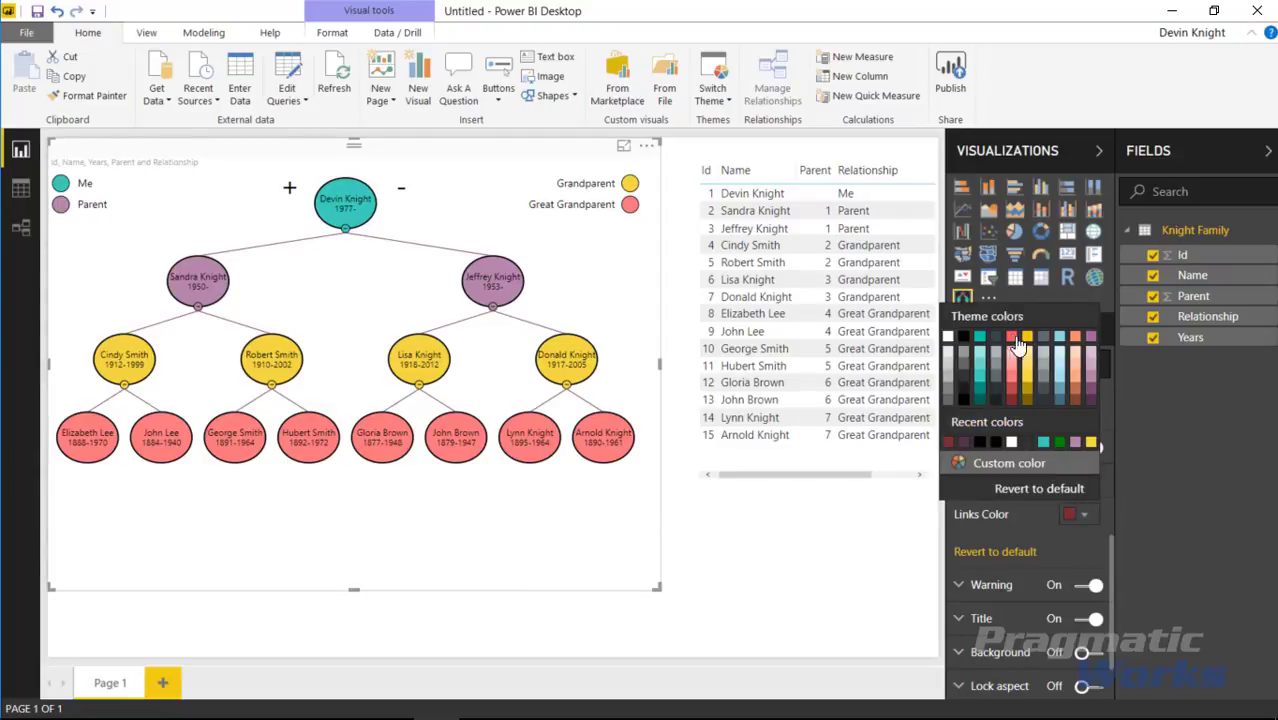
click(1010, 337)
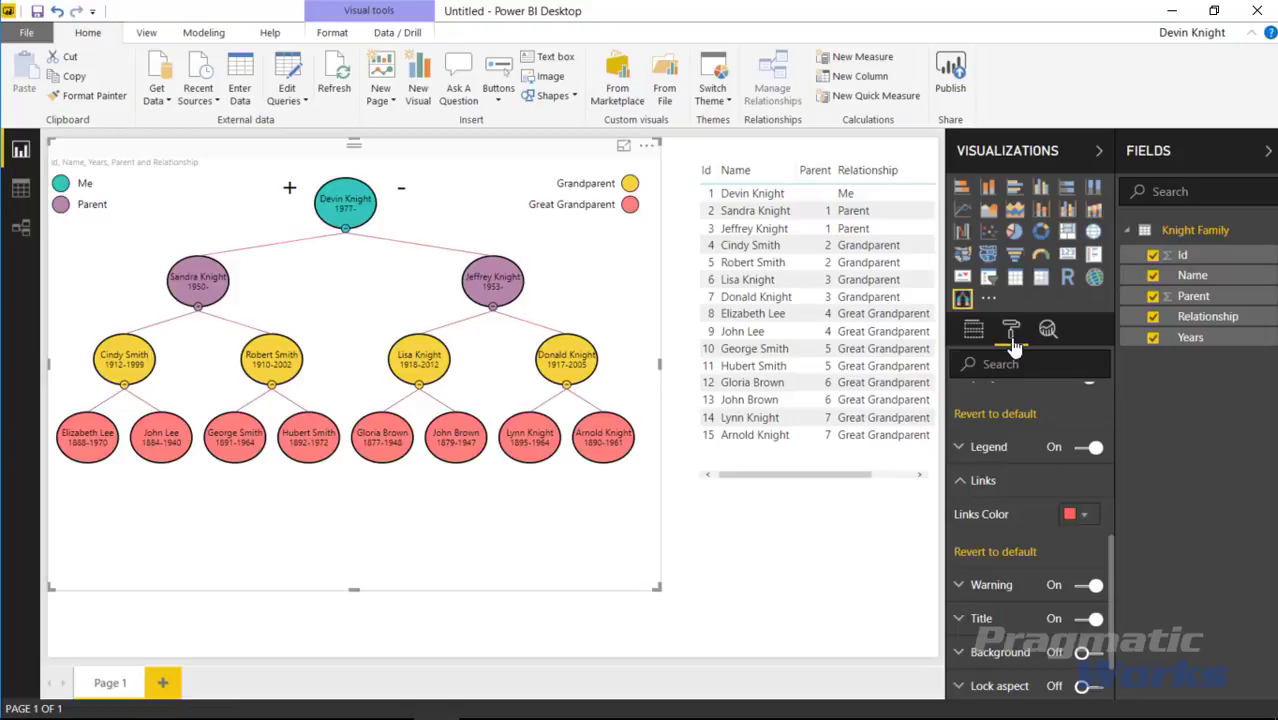
click(1080, 515)
click(1062, 490)
click(961, 484)
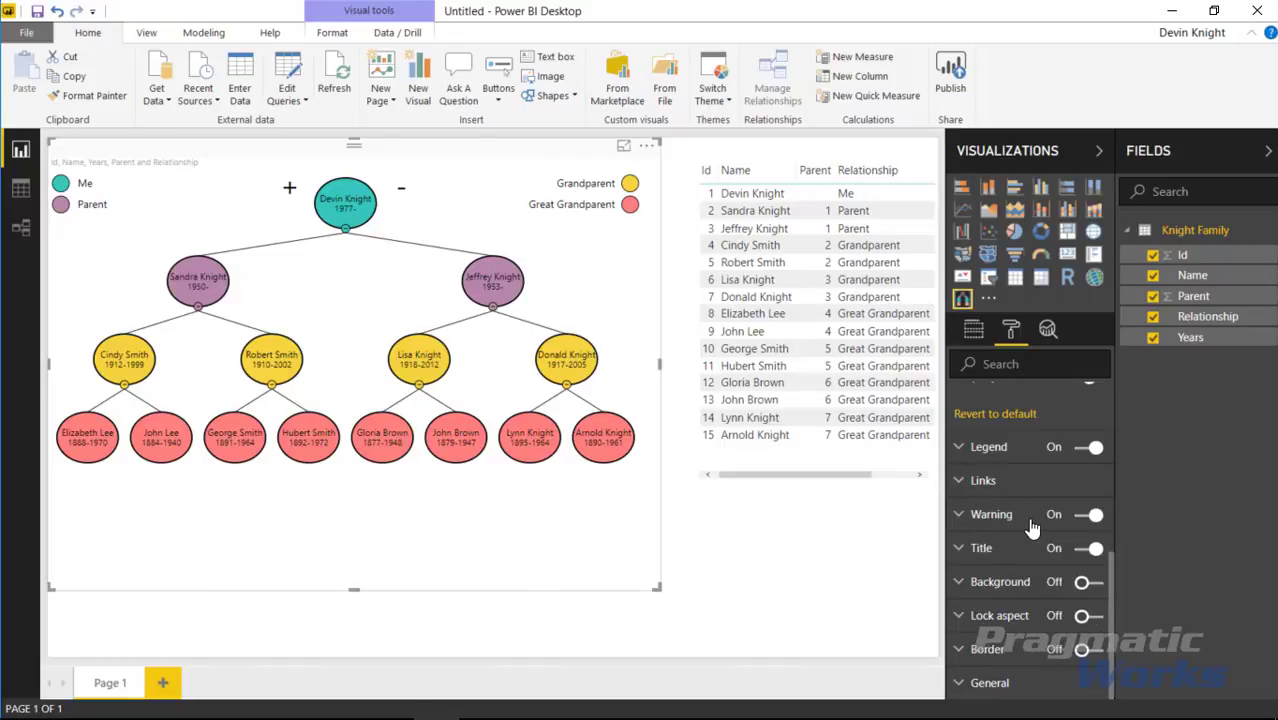
- Switch the hierarchy visual's Title off, after briefly expanding the Warning section
click(961, 516)
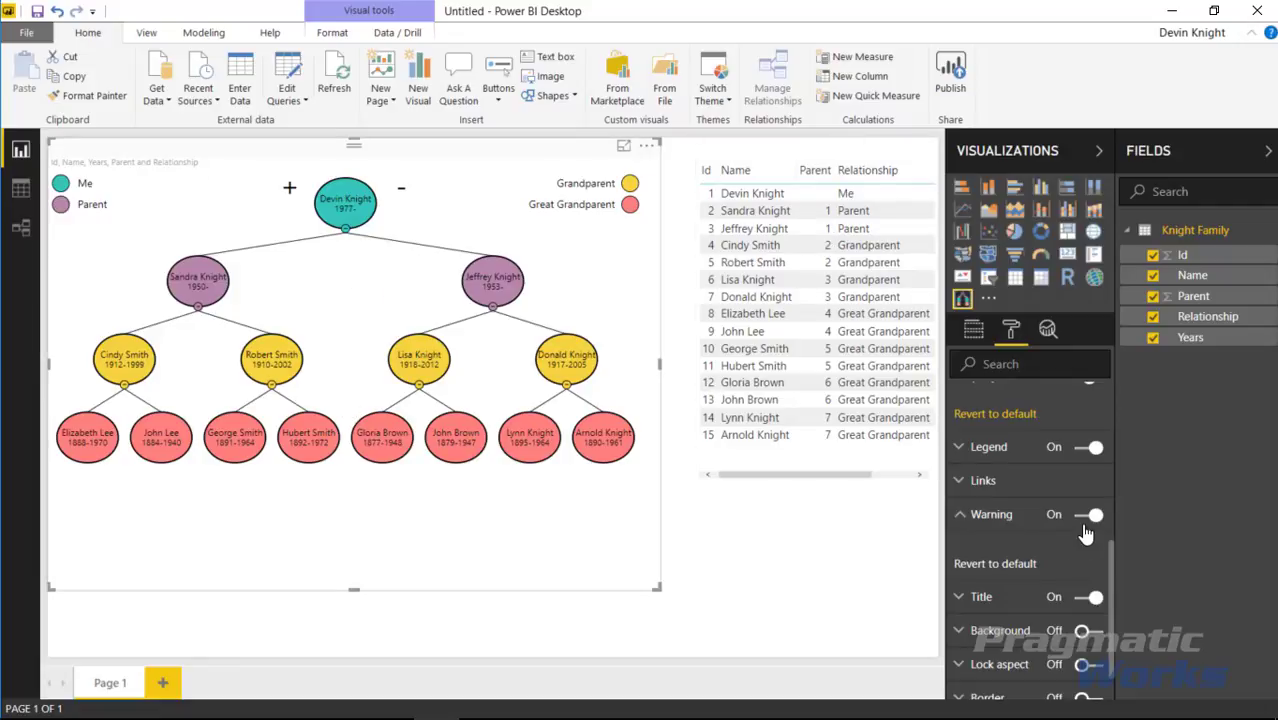
click(958, 518)
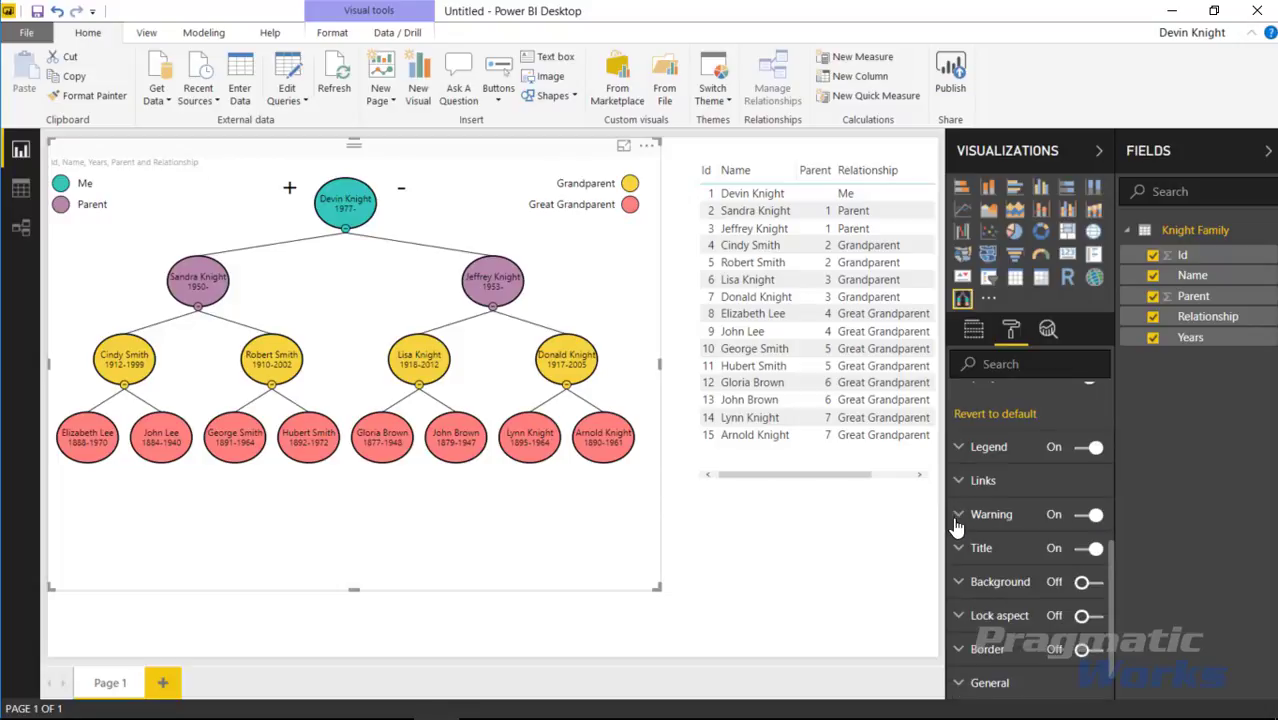
click(1090, 560)
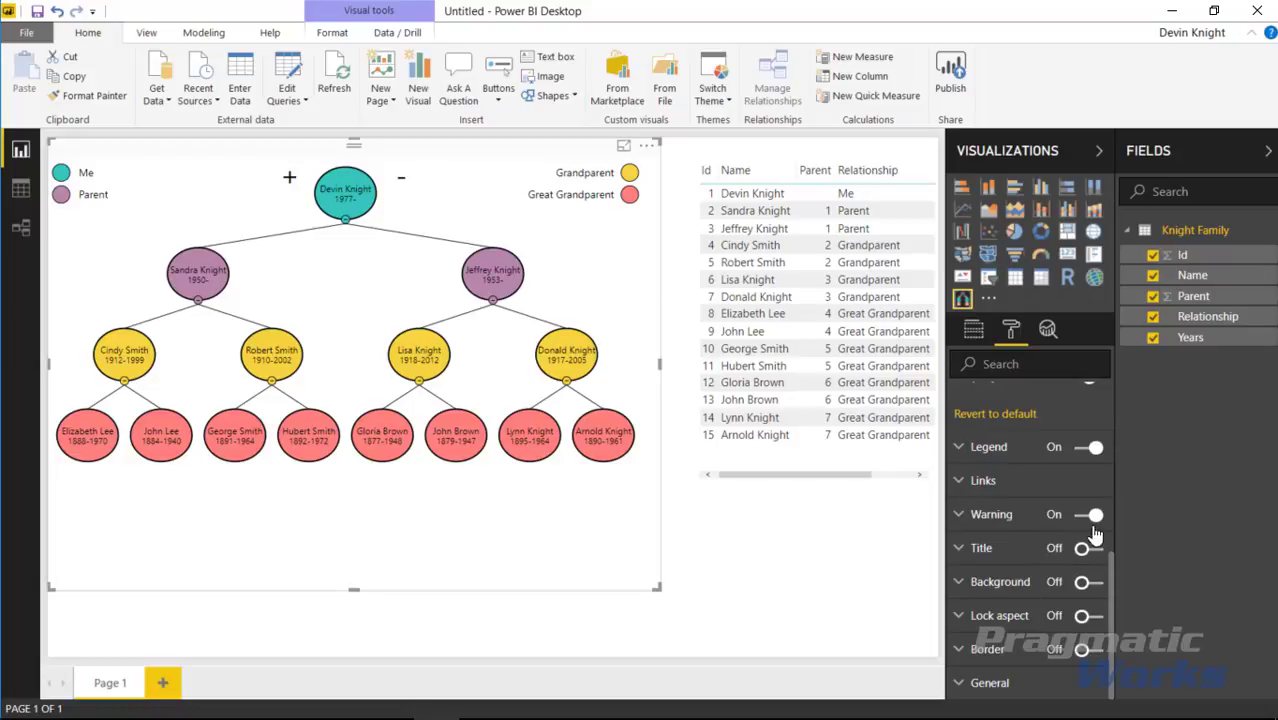
scroll(1107, 509, up, 2)
scroll(1107, 509, up, 2)
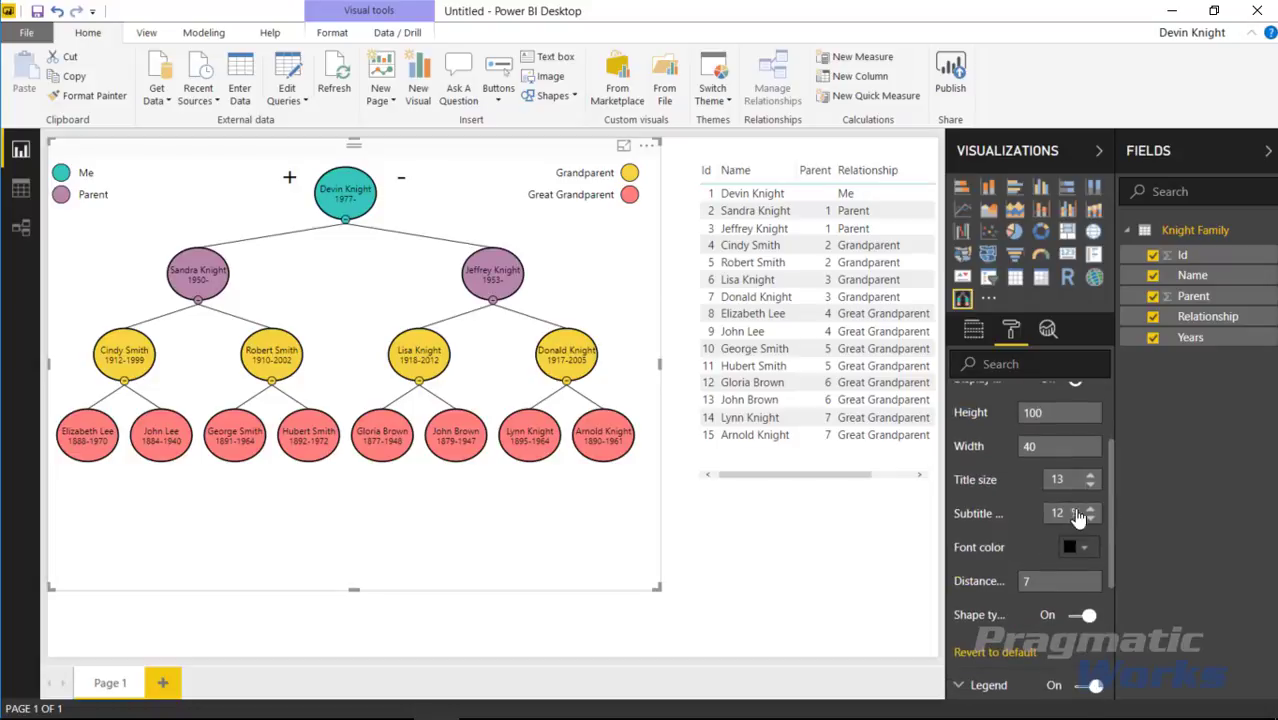
click(478, 447)
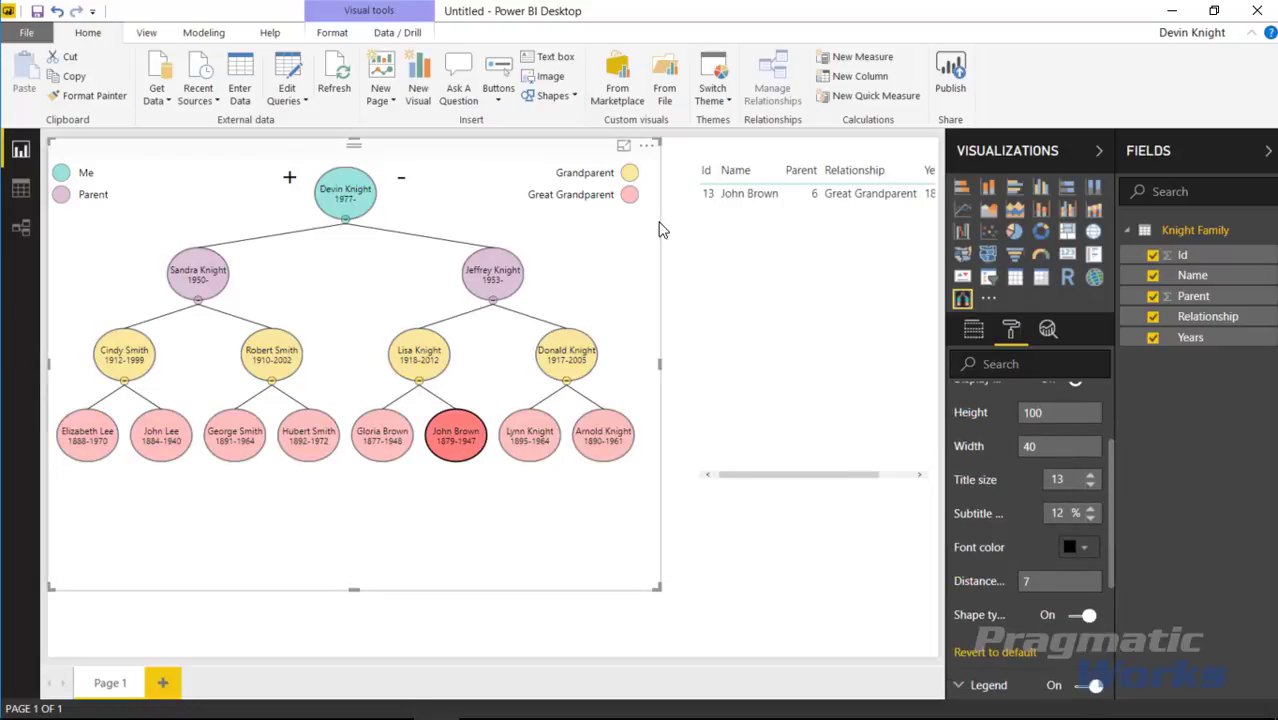
click(550, 440)
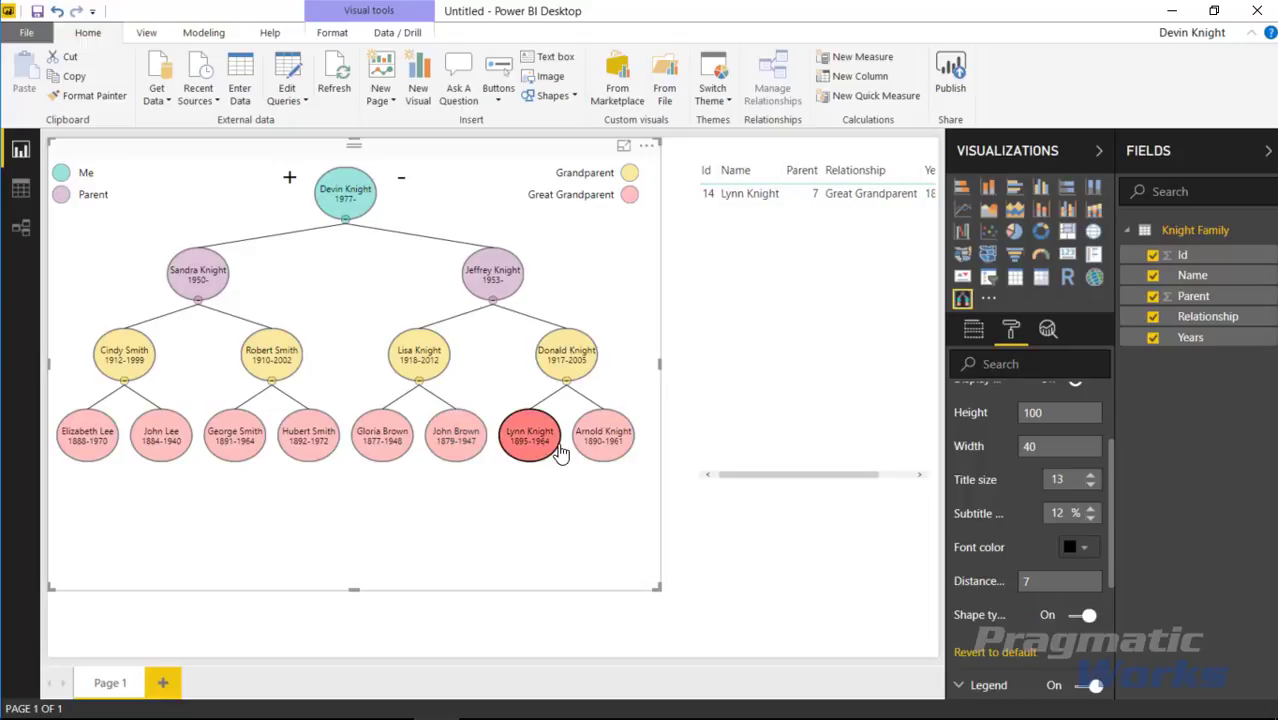
click(597, 437)
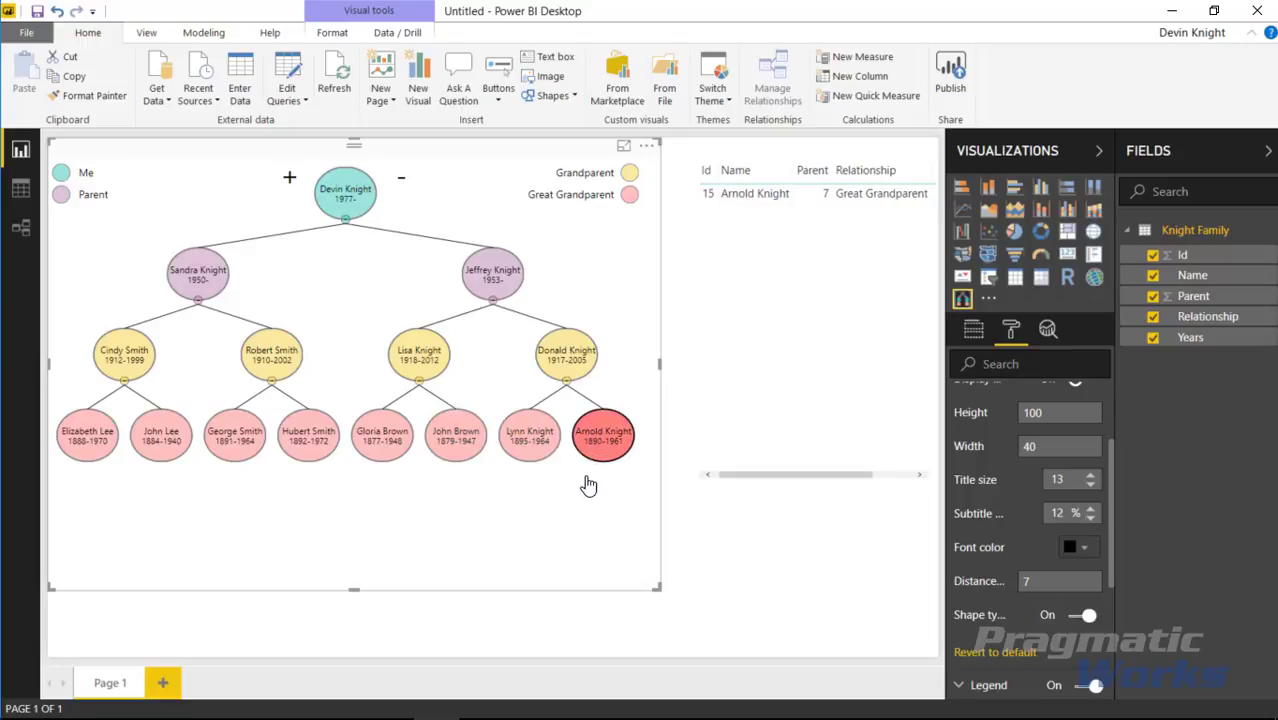
click(588, 474)
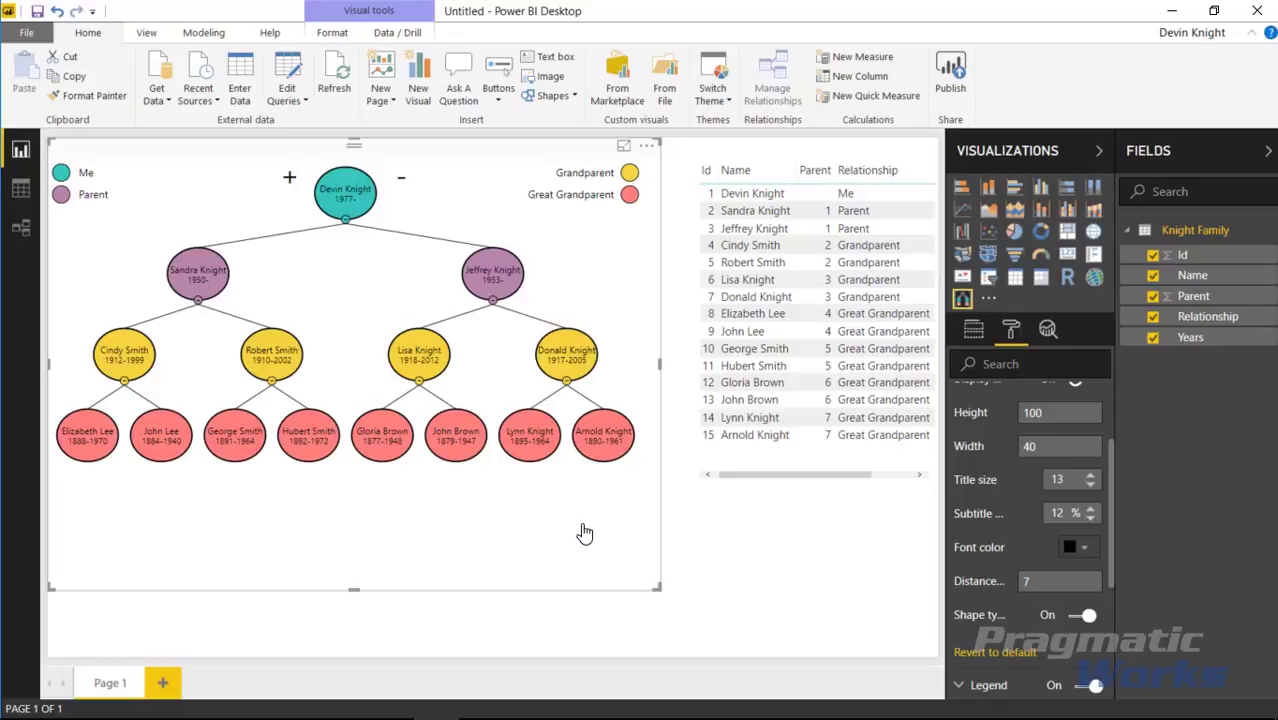